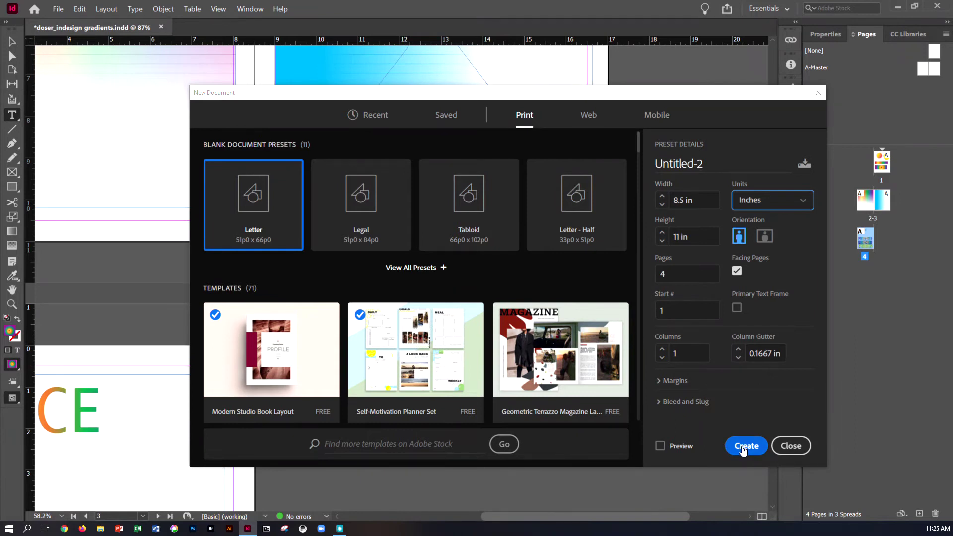
Create a four-page 8.5 × 11 in document and check the example shapes on page 1 of doser_indesign gradients.indd
{"action": "left_click", "coordinate": [742, 446]}
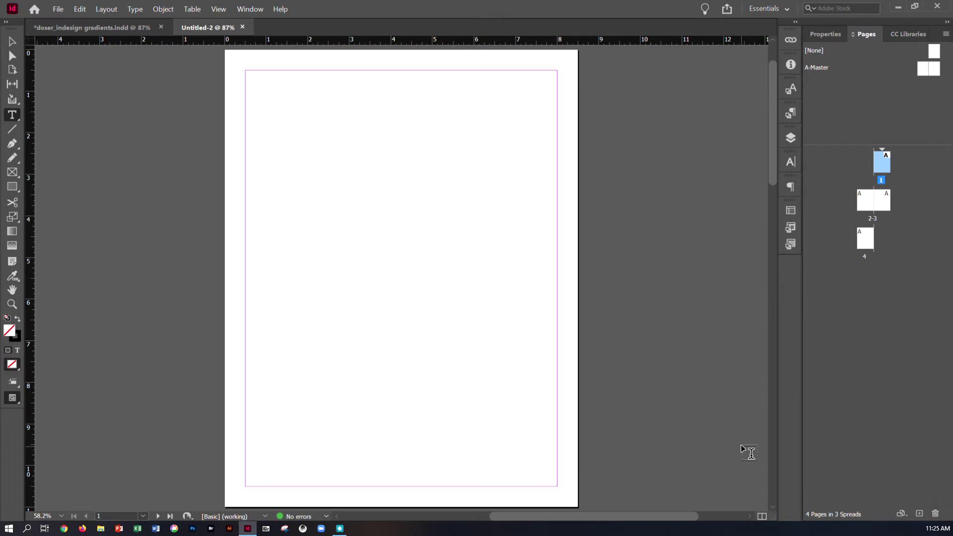
{"action": "left_click", "coordinate": [91, 28]}
{"action": "scroll", "coordinate": [570, 240], "scroll_direction": "up", "scroll_amount": 10}
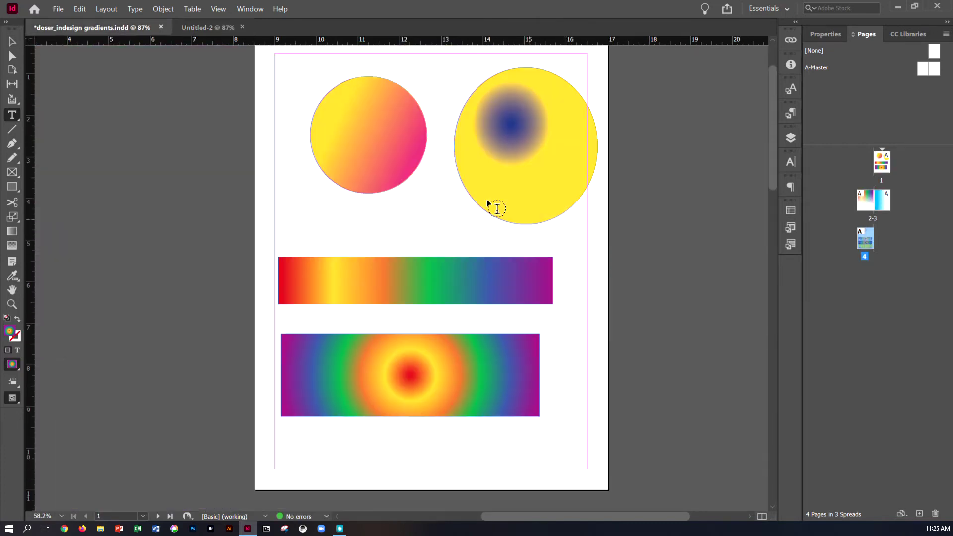
{"action": "left_click", "coordinate": [216, 29]}
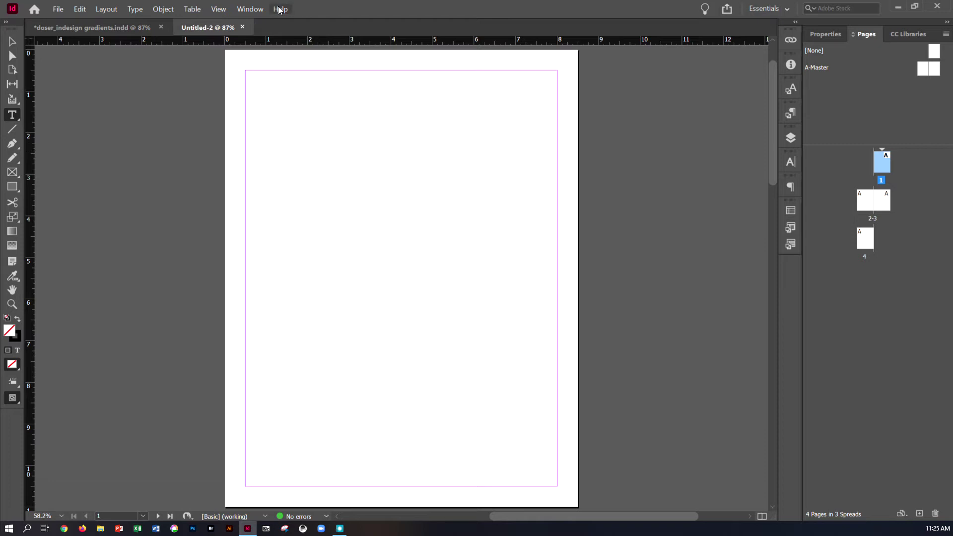
Show the color controls for the new document and switch the color mode to RGB
{"action": "left_click", "coordinate": [250, 9]}
{"action": "mouse_move", "coordinate": [264, 74]}
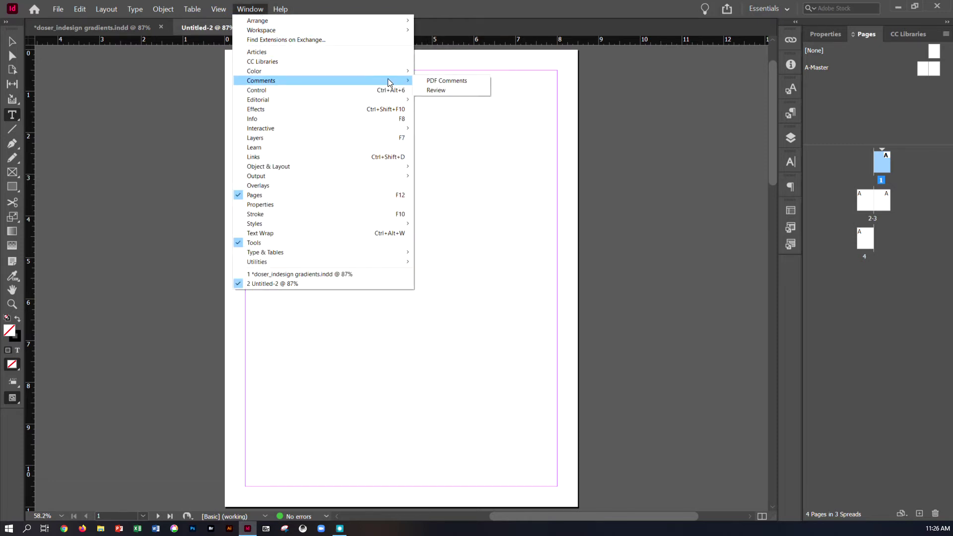
{"action": "left_click", "coordinate": [431, 81]}
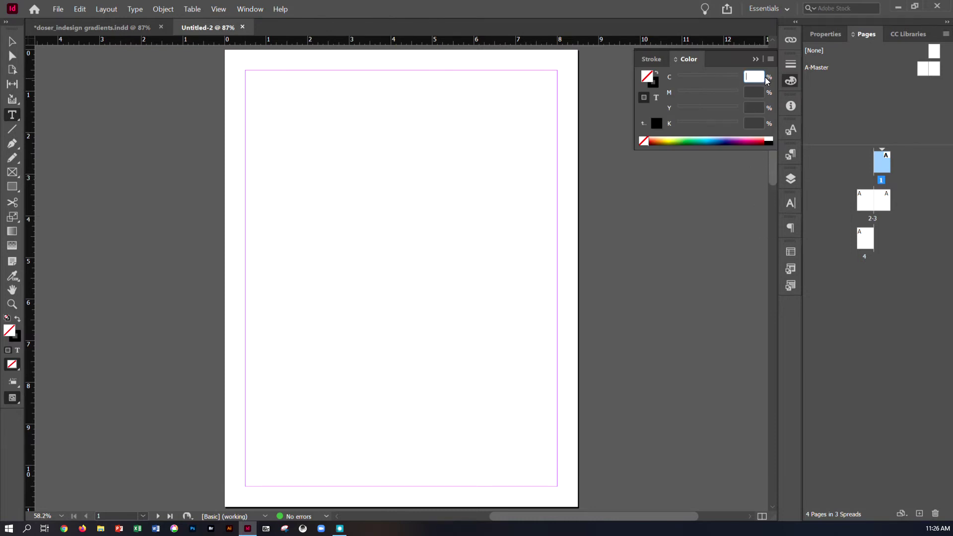
{"action": "left_click", "coordinate": [770, 59]}
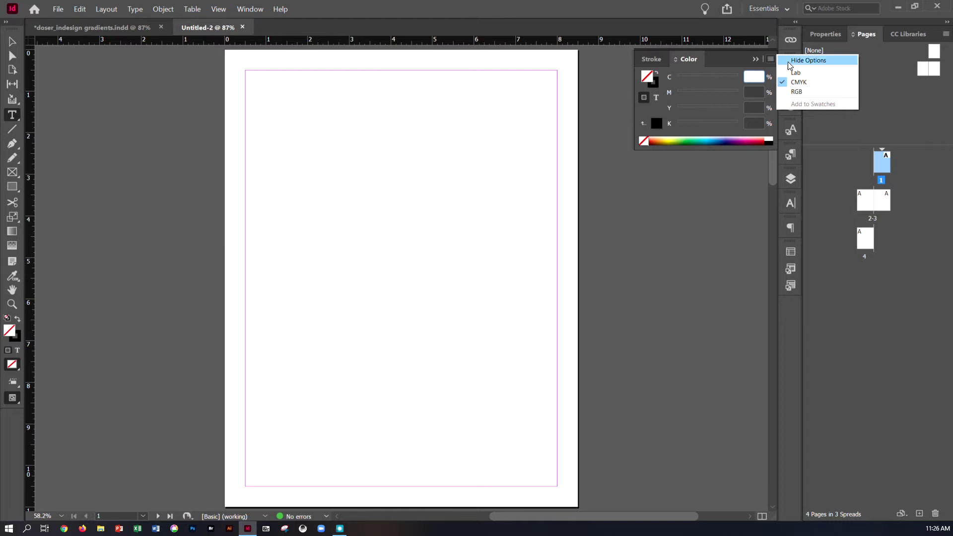
{"action": "left_click", "coordinate": [805, 93]}
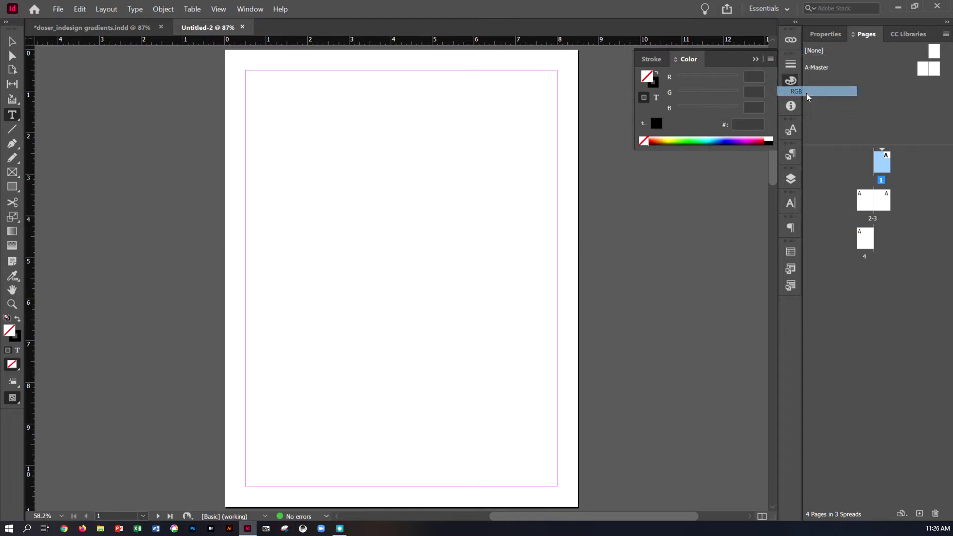
Define a pink fill color with RGB values 234, 76, 125 and add it to the swatches
{"action": "left_click", "coordinate": [752, 76]}
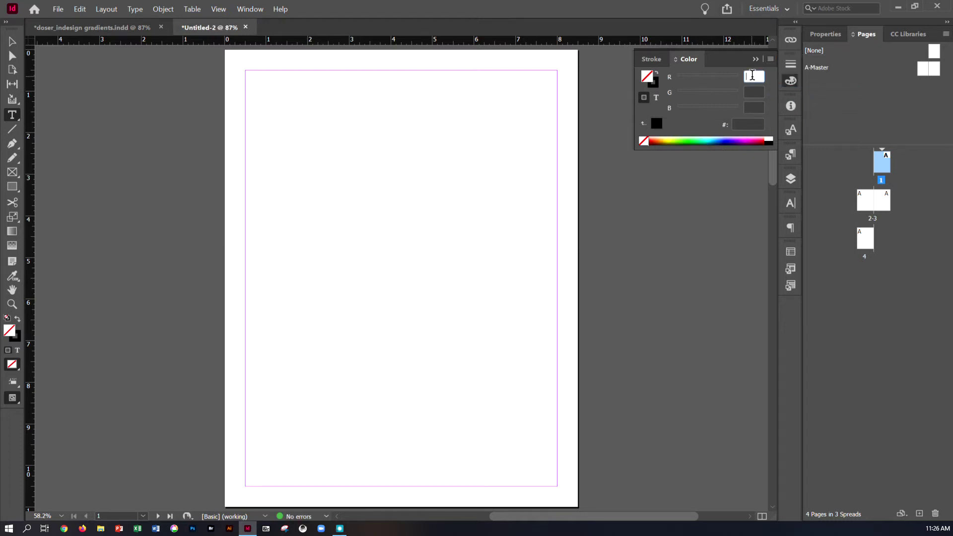
{"action": "type", "text": "234"}
{"action": "key", "text": "Tab"}
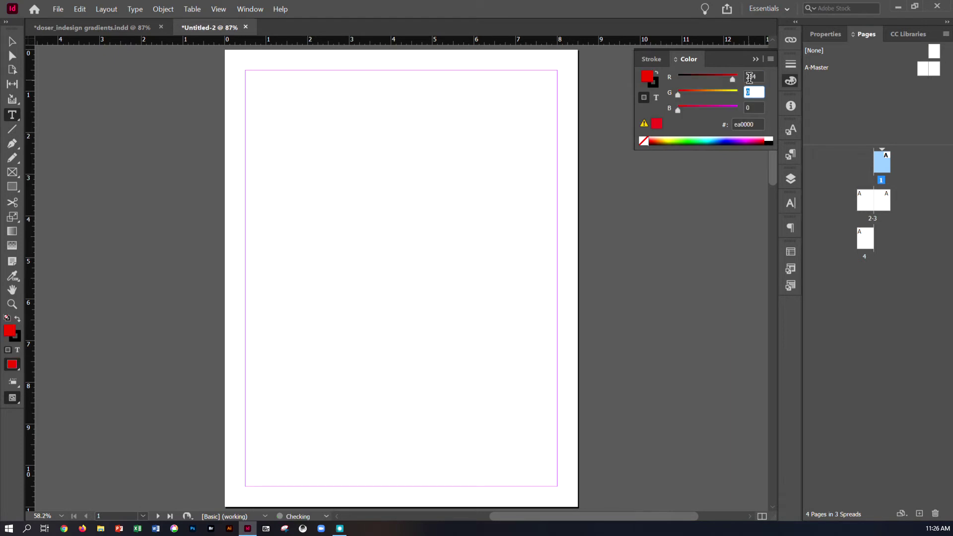
{"action": "type", "text": "76"}
{"action": "key", "text": "Tab"}
{"action": "type", "text": "125"}
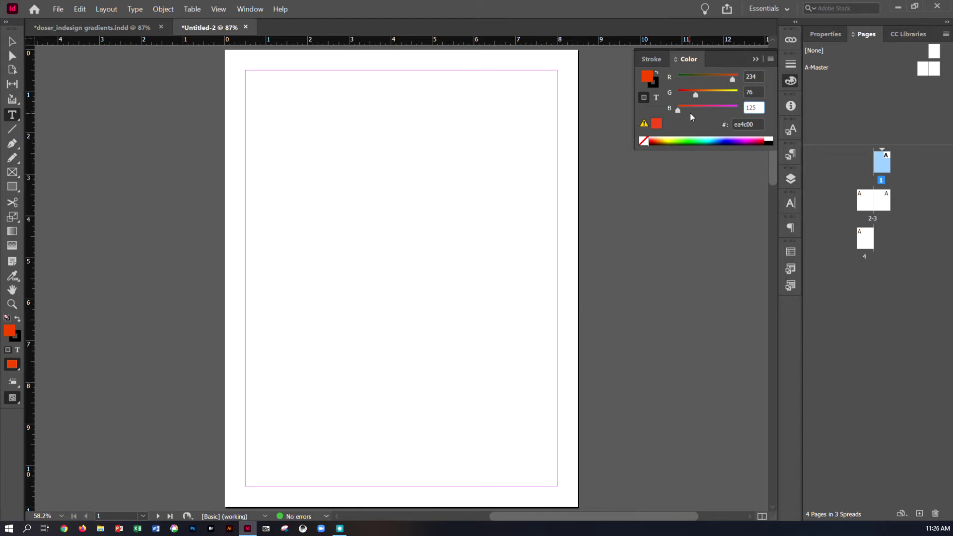
{"action": "key", "text": "Tab"}
{"action": "left_click", "coordinate": [770, 59]}
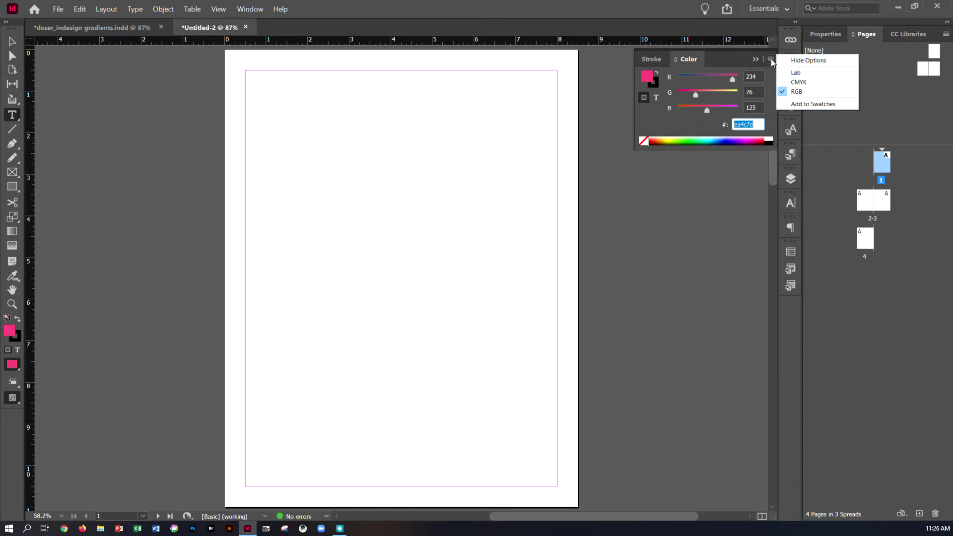
{"action": "left_click", "coordinate": [794, 104]}
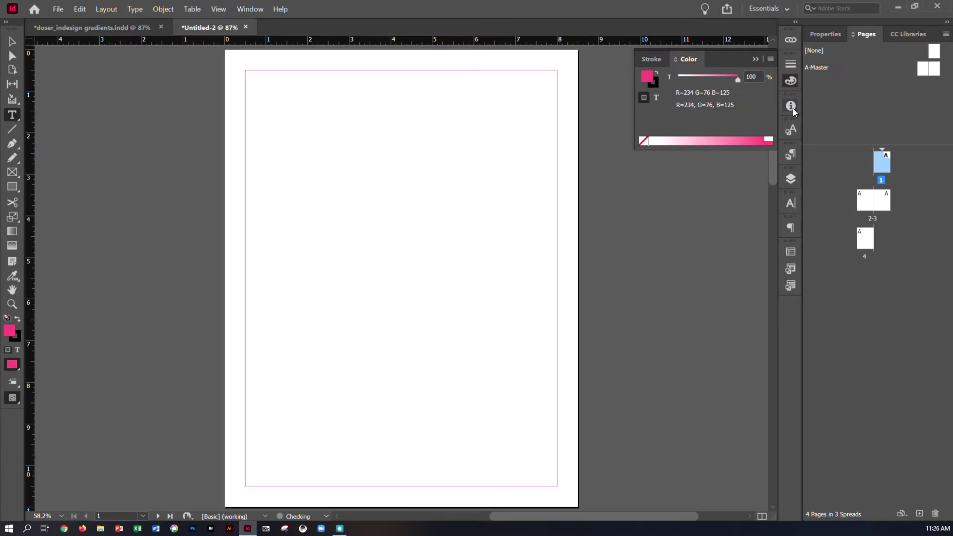
Display the document's swatches and enlarge their list to show every color
{"action": "left_click", "coordinate": [247, 10]}
{"action": "mouse_move", "coordinate": [404, 84]}
{"action": "left_click", "coordinate": [439, 99]}
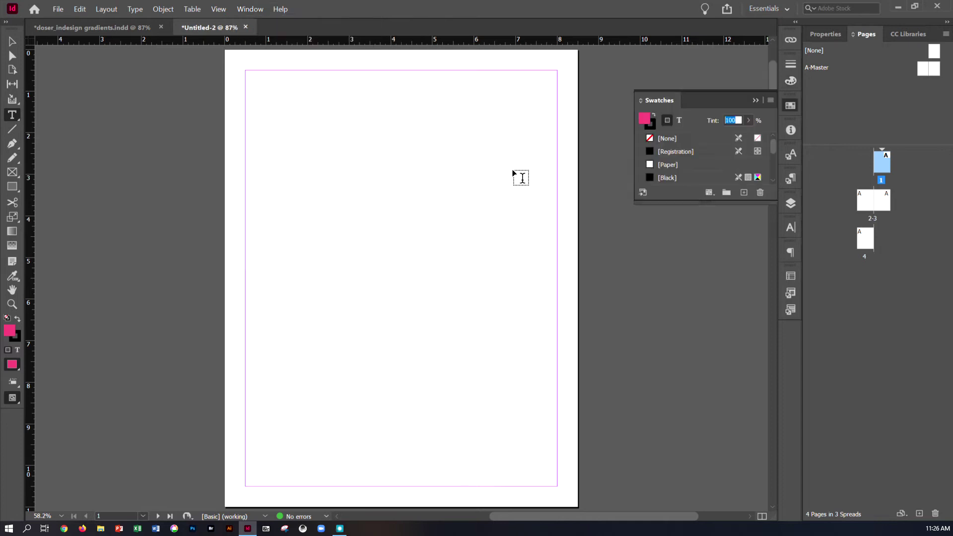
{"action": "left_click_drag", "start_coordinate": [701, 202], "coordinate": [719, 390]}
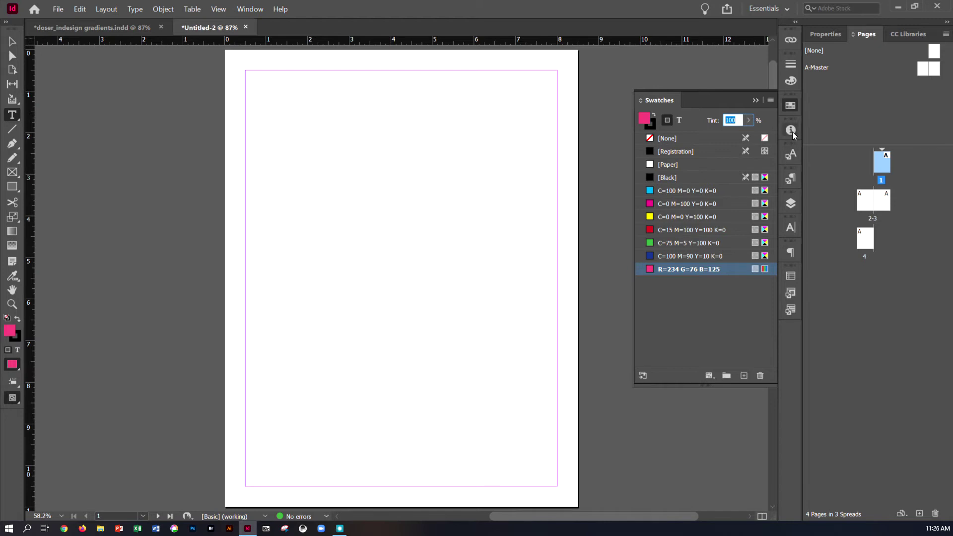
Switch the fill color to CMYK and set its values to 0, 82, 24 and 0%
{"action": "left_click", "coordinate": [791, 82]}
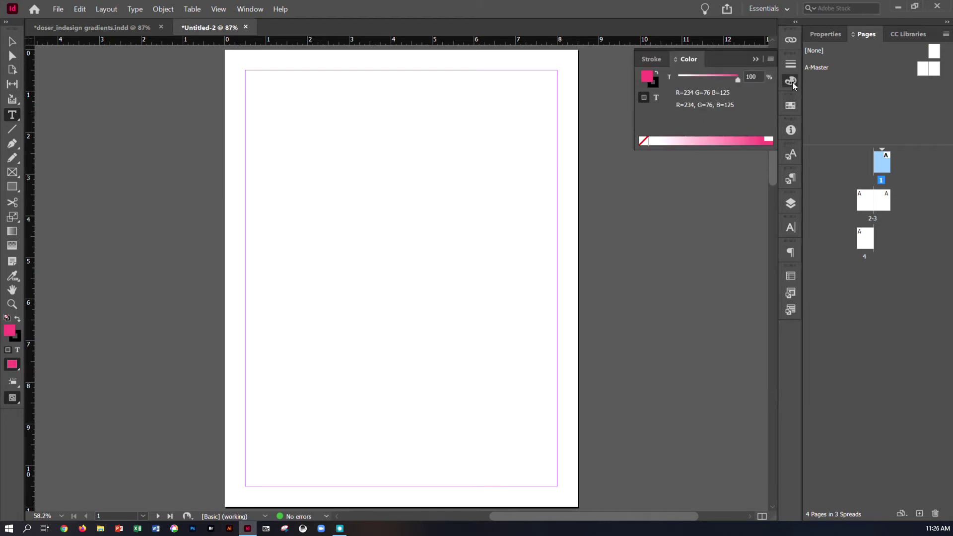
{"action": "left_click", "coordinate": [770, 59]}
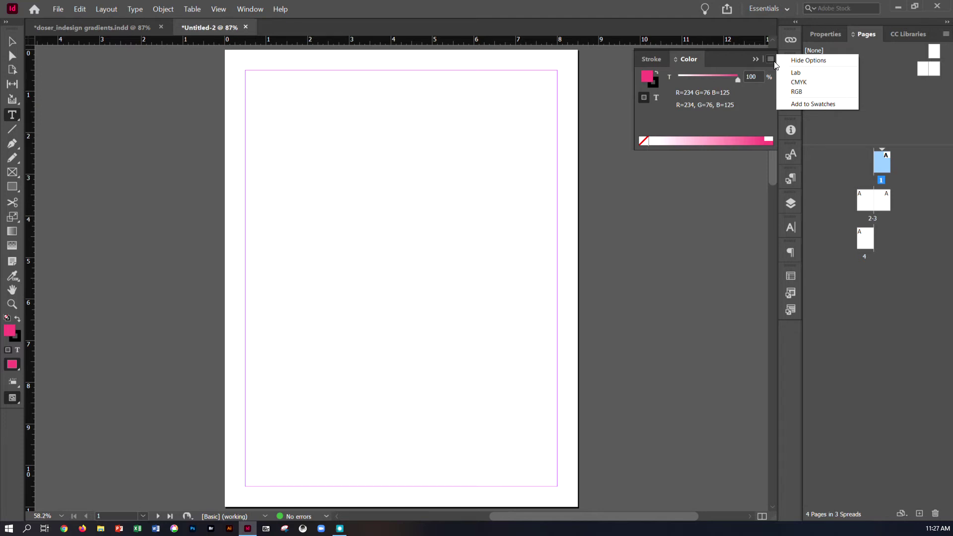
{"action": "left_click", "coordinate": [798, 82]}
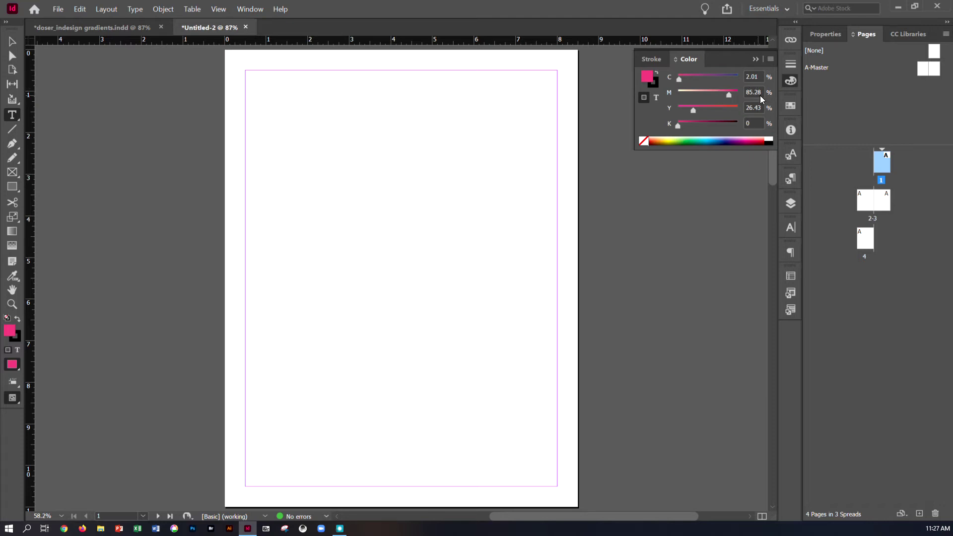
{"action": "left_click", "coordinate": [757, 75]}
{"action": "type", "text": "0"}
{"action": "key", "text": "Tab"}
{"action": "type", "text": "82"}
{"action": "key", "text": "Tab"}
{"action": "type", "text": "24"}
{"action": "key", "text": "Tab"}
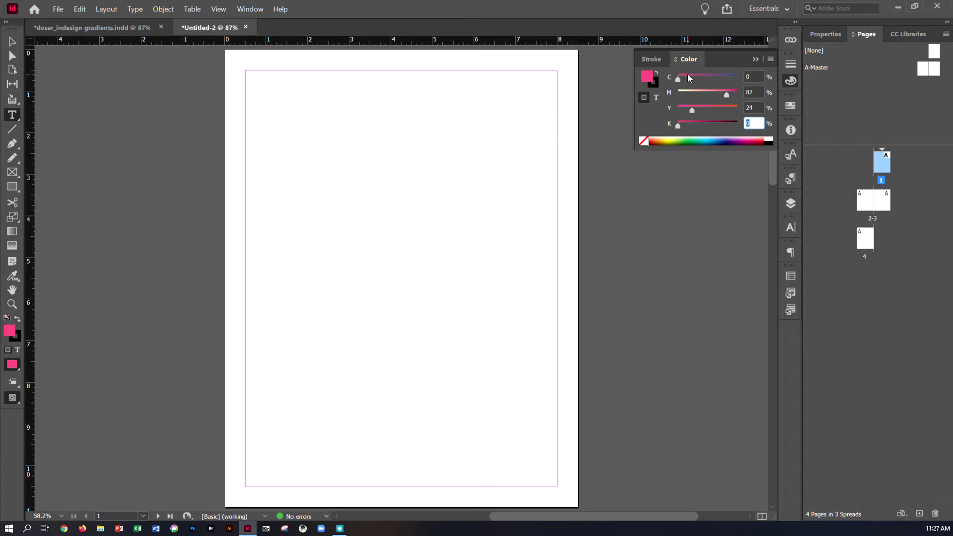
{"action": "key", "text": "Tab"}
{"action": "key", "text": "Tab"}
{"action": "key", "text": "Tab"}
{"action": "key", "text": "Tab"}
Define a yellow fill color with RGB values 255, 211, 50 and add it to the swatches
{"action": "left_click", "coordinate": [770, 59]}
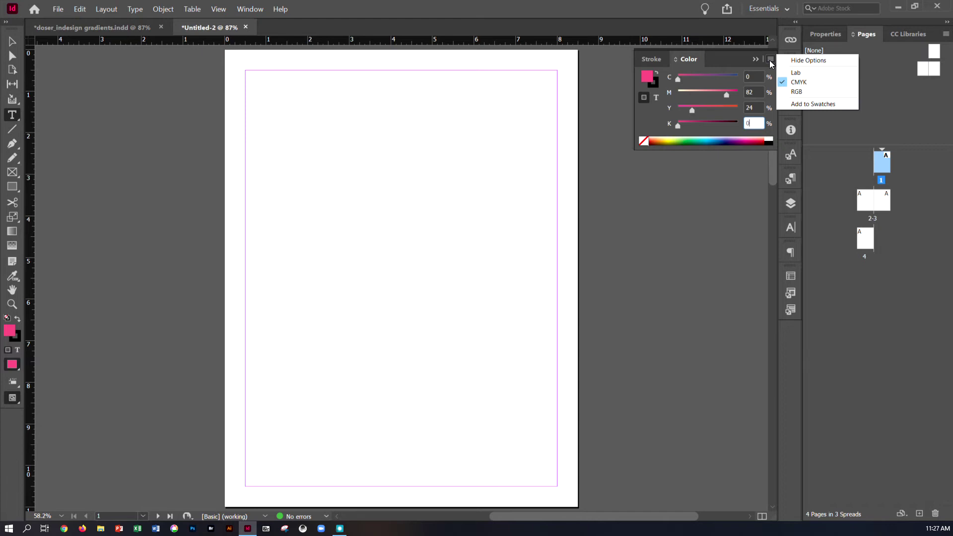
{"action": "left_click", "coordinate": [801, 92]}
{"action": "left_click", "coordinate": [760, 77]}
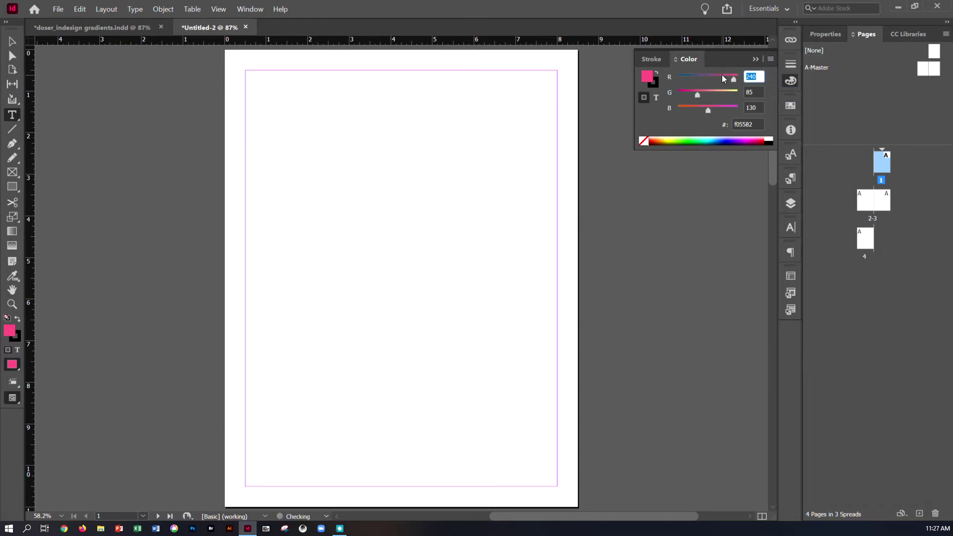
{"action": "type", "text": "255"}
{"action": "key", "text": "Tab"}
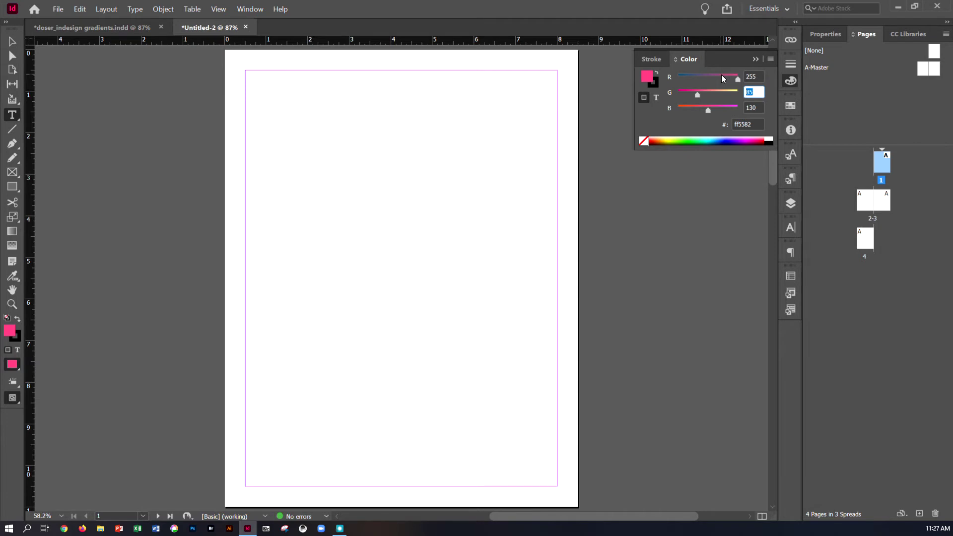
{"action": "type", "text": "211"}
{"action": "key", "text": "Tab"}
{"action": "type", "text": "50"}
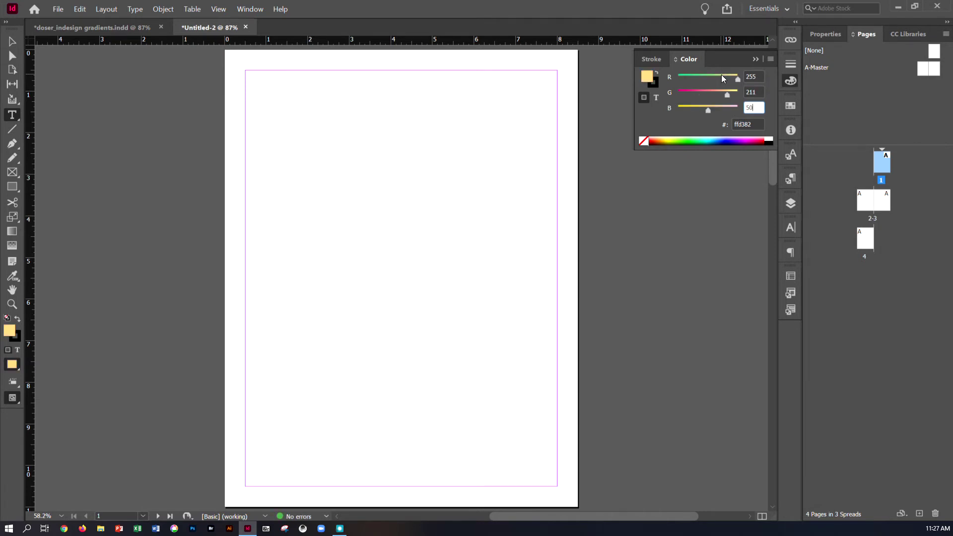
{"action": "key", "text": "Tab"}
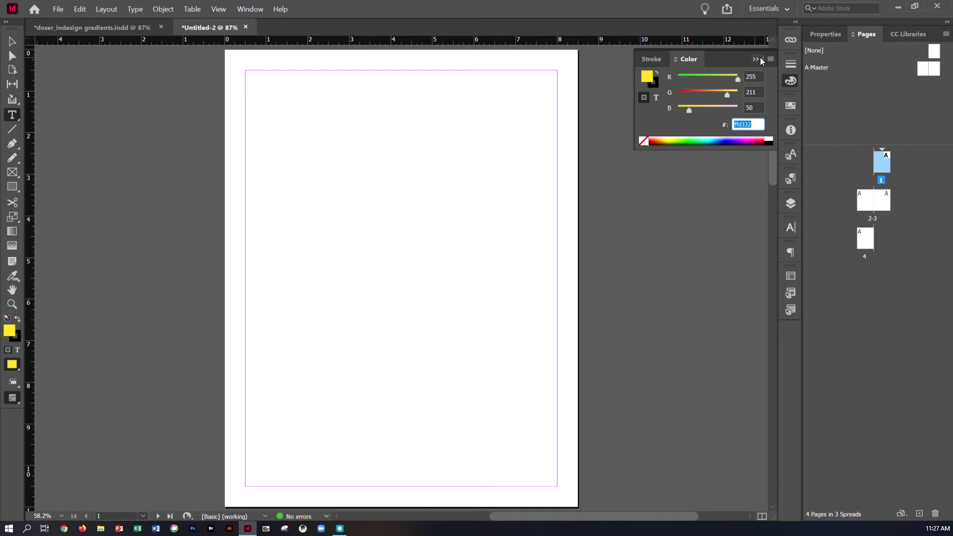
{"action": "left_click", "coordinate": [769, 59]}
{"action": "left_click", "coordinate": [826, 105]}
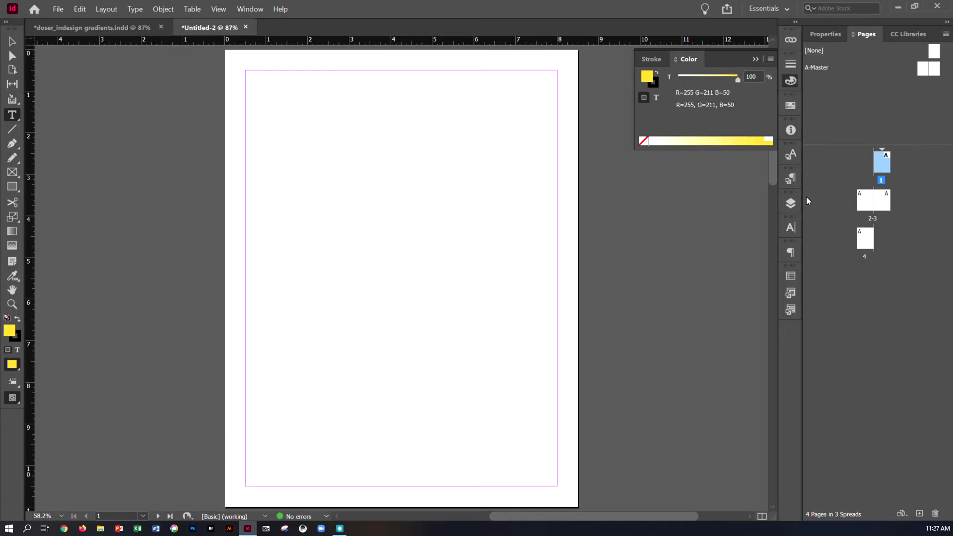
Start a new linear gradient swatch and name it Duotone Gradient
{"action": "left_click", "coordinate": [789, 106]}
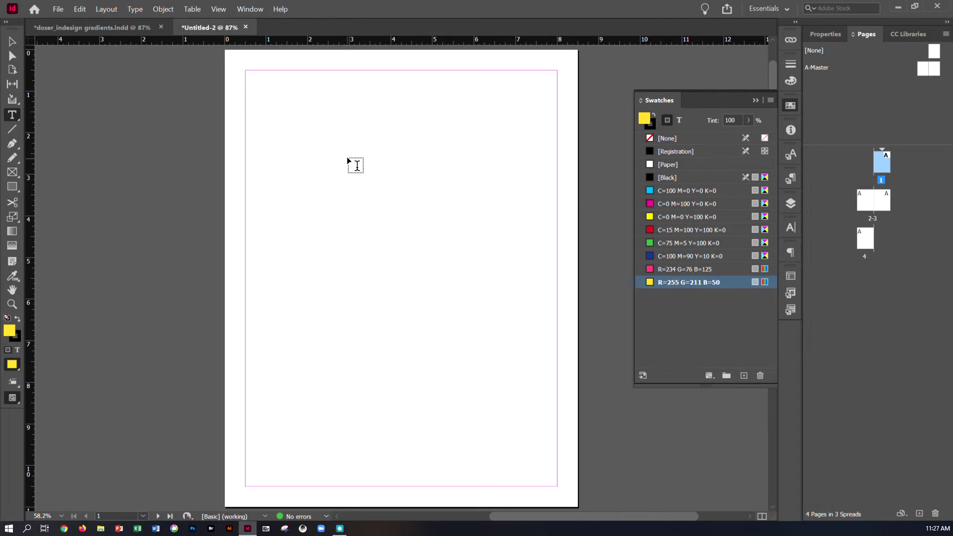
{"action": "left_click", "coordinate": [770, 102]}
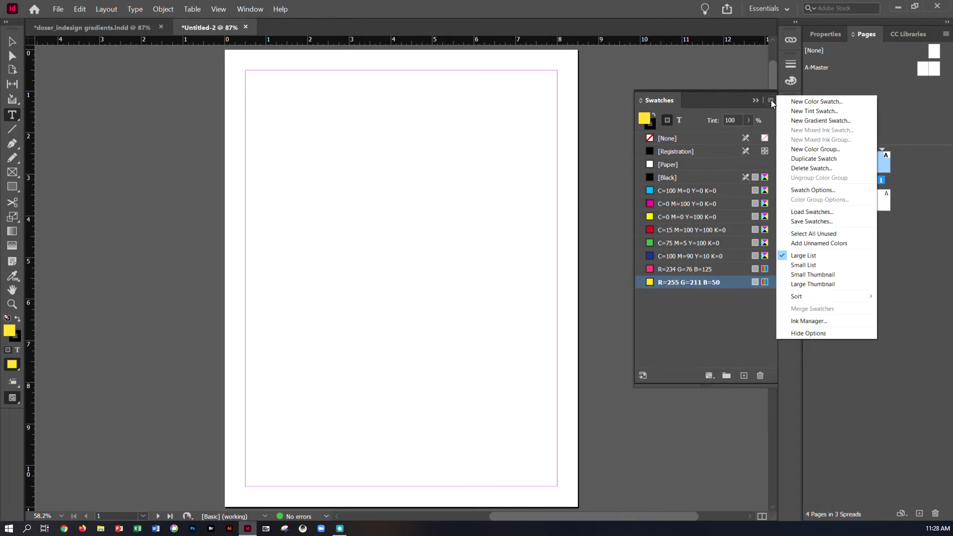
{"action": "left_click", "coordinate": [800, 120]}
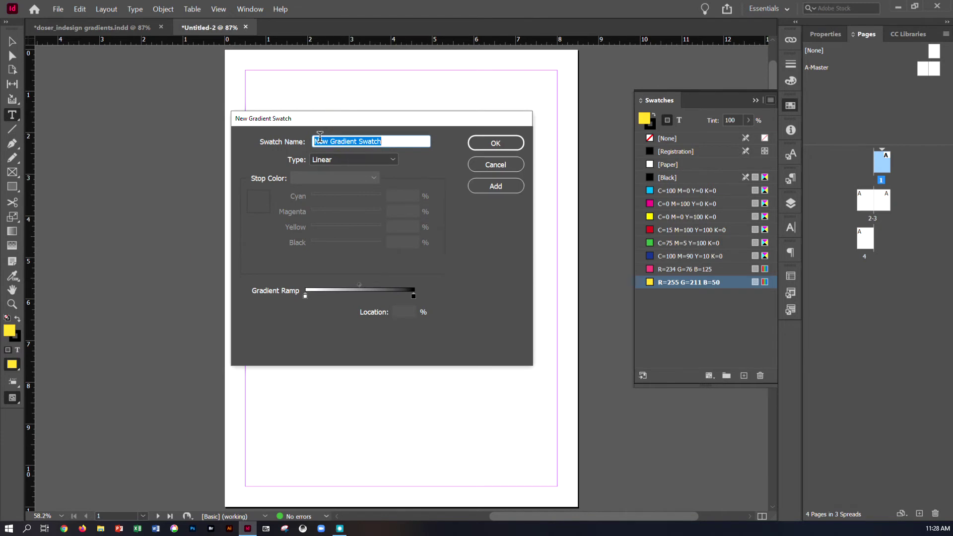
{"action": "type", "text": "Duotone Gradient"}
Set the gradient's starting color stop to the existing pink swatch R=234 G=76 B=125
{"action": "left_click", "coordinate": [305, 296]}
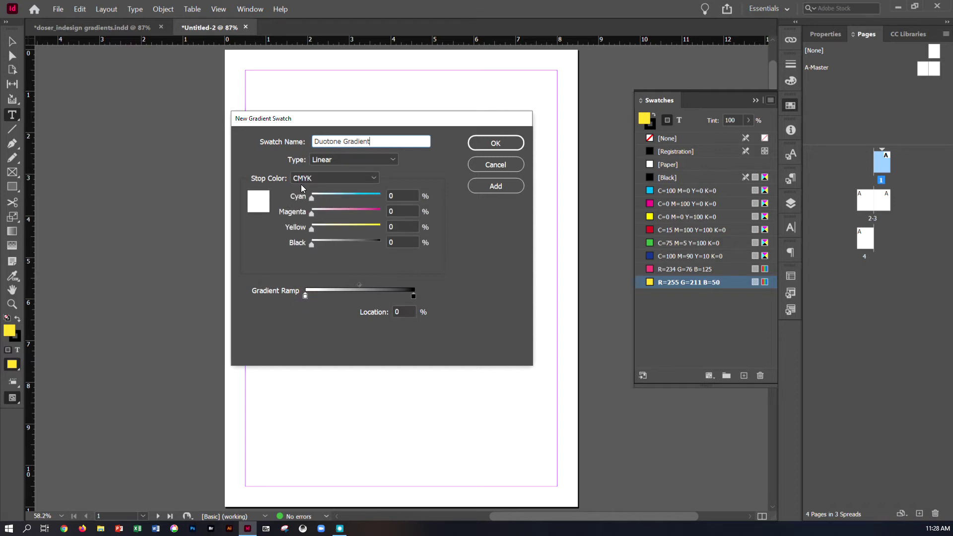
{"action": "left_click", "coordinate": [368, 180]}
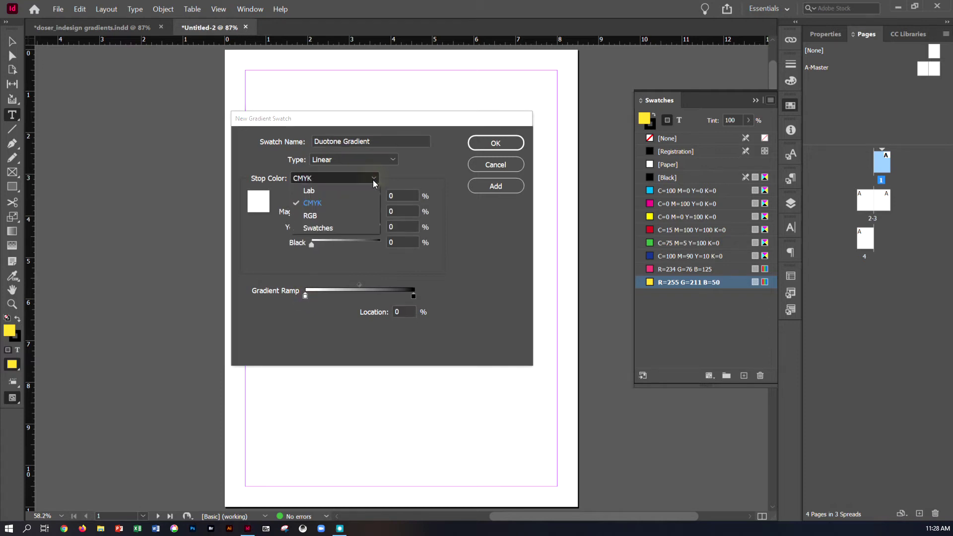
{"action": "left_click", "coordinate": [349, 227]}
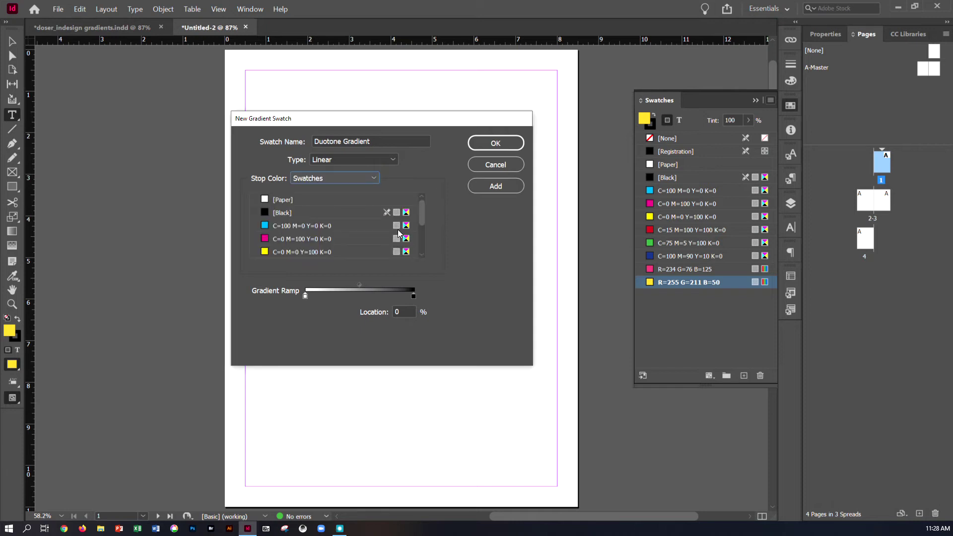
{"action": "left_click_drag", "start_coordinate": [420, 216], "coordinate": [420, 249]}
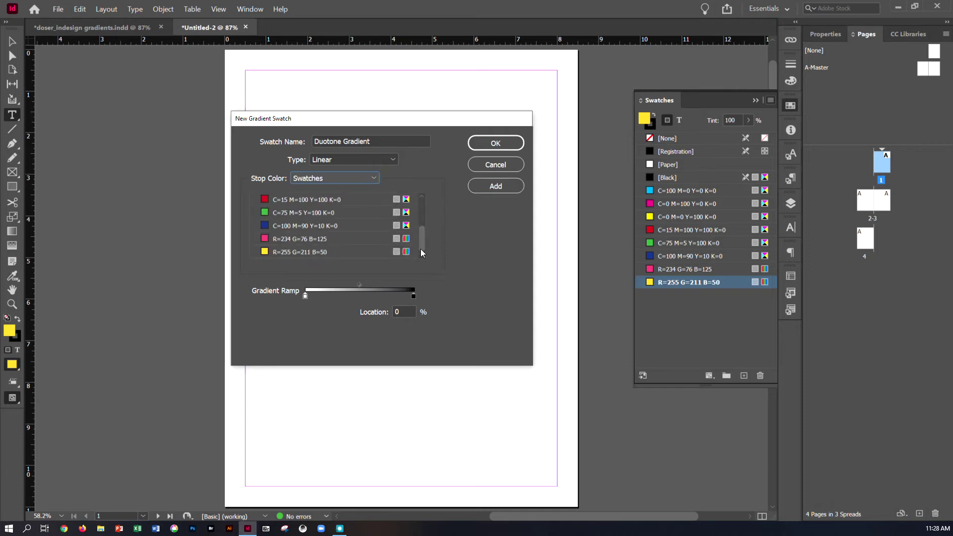
{"action": "left_click", "coordinate": [320, 240]}
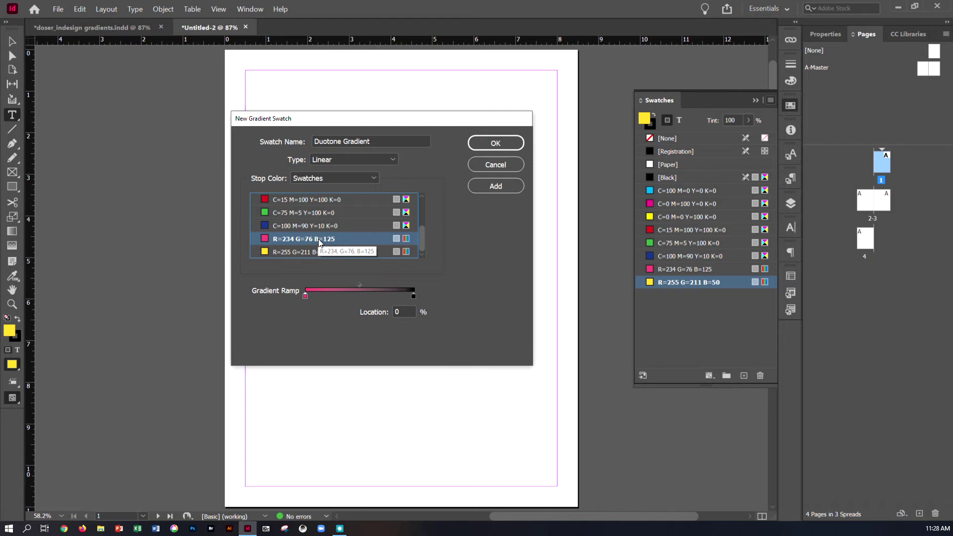
Set the gradient's ending color stop to the existing yellow swatch R=255 G=211 B=50
{"action": "left_click", "coordinate": [414, 297]}
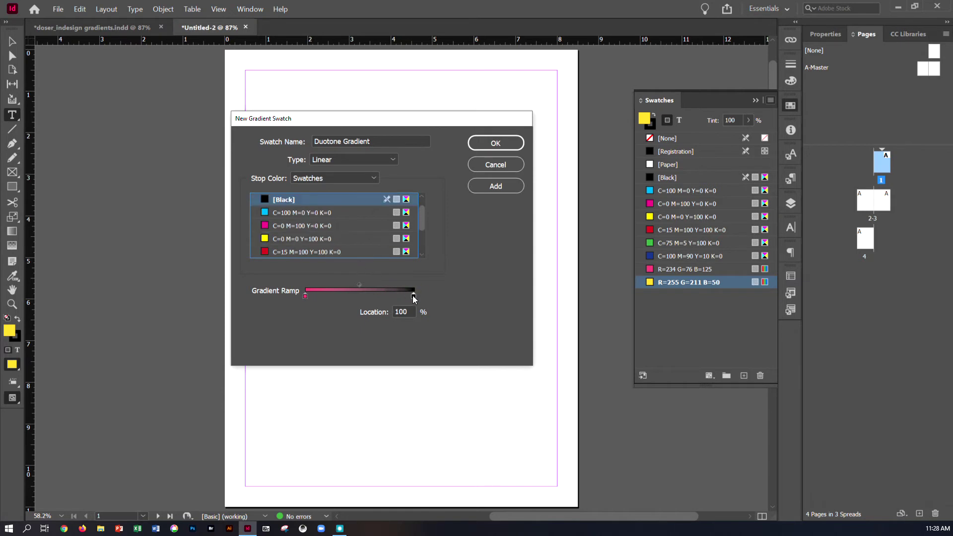
{"action": "left_click", "coordinate": [360, 180]}
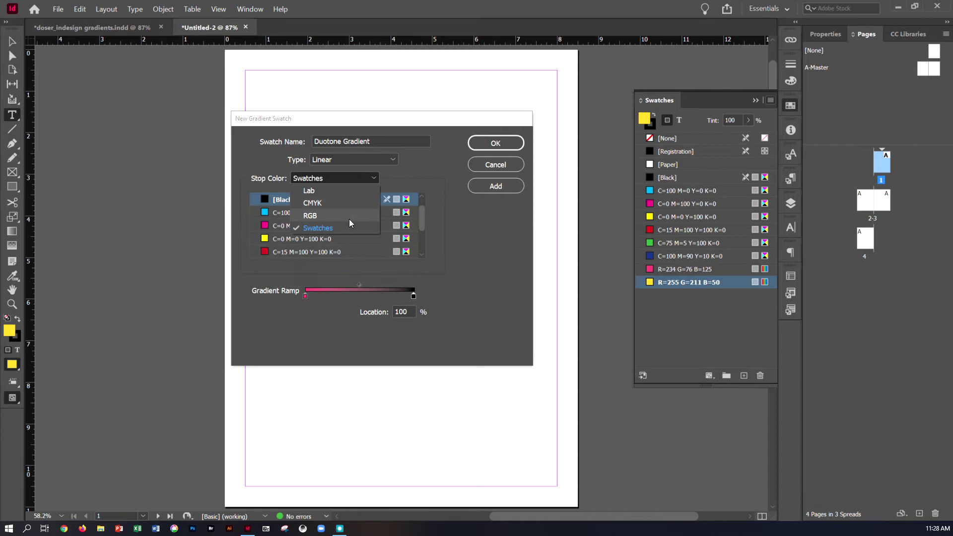
{"action": "left_click", "coordinate": [423, 218]}
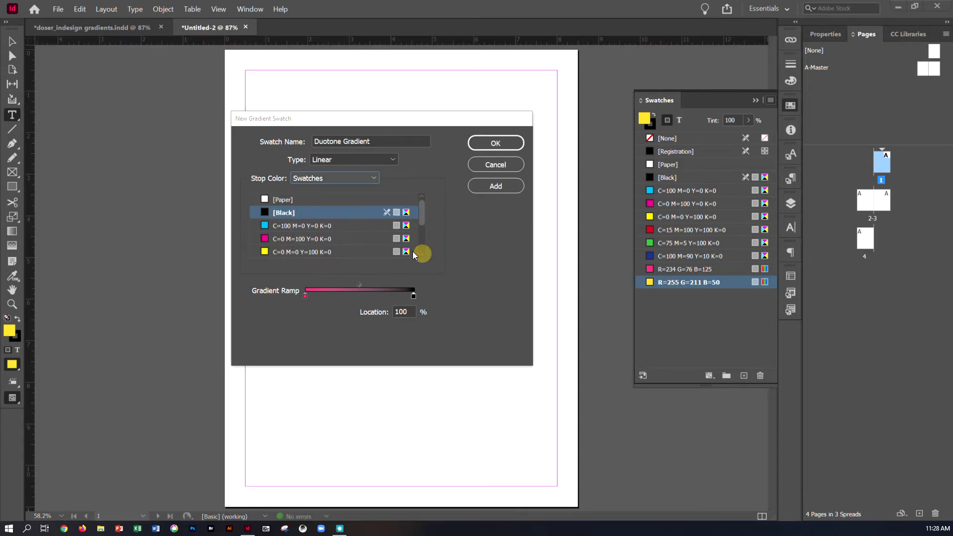
{"action": "left_click_drag", "start_coordinate": [419, 223], "coordinate": [419, 251]}
{"action": "left_click", "coordinate": [305, 252]}
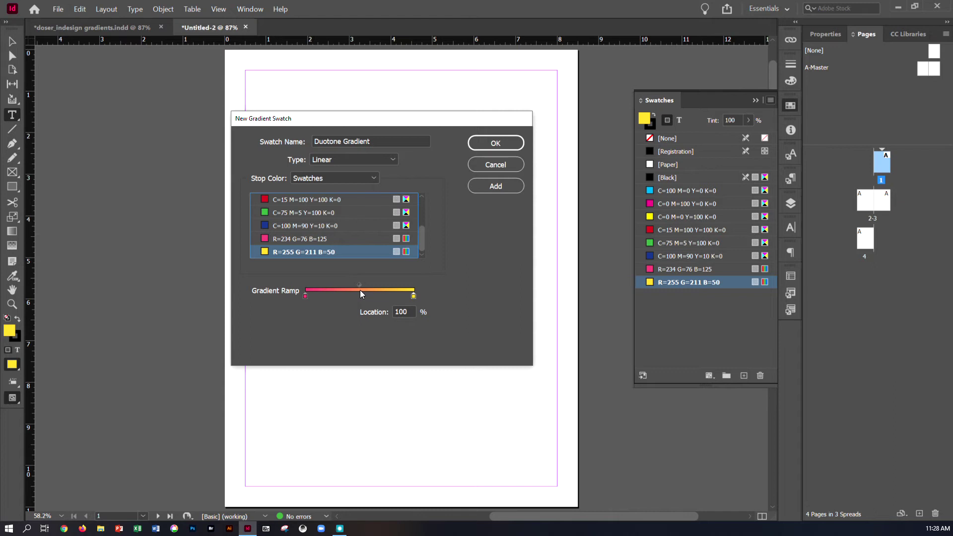
Set the gradient's midpoint location to 50% and add the finished gradient to the swatches
{"action": "mouse_move", "coordinate": [359, 284]}
{"action": "left_mouse_down"}
{"action": "mouse_move", "coordinate": [346, 285]}
{"action": "mouse_move", "coordinate": [375, 285]}
{"action": "mouse_move", "coordinate": [365, 285]}
{"action": "left_mouse_up"}
{"action": "double_click", "coordinate": [399, 311]}
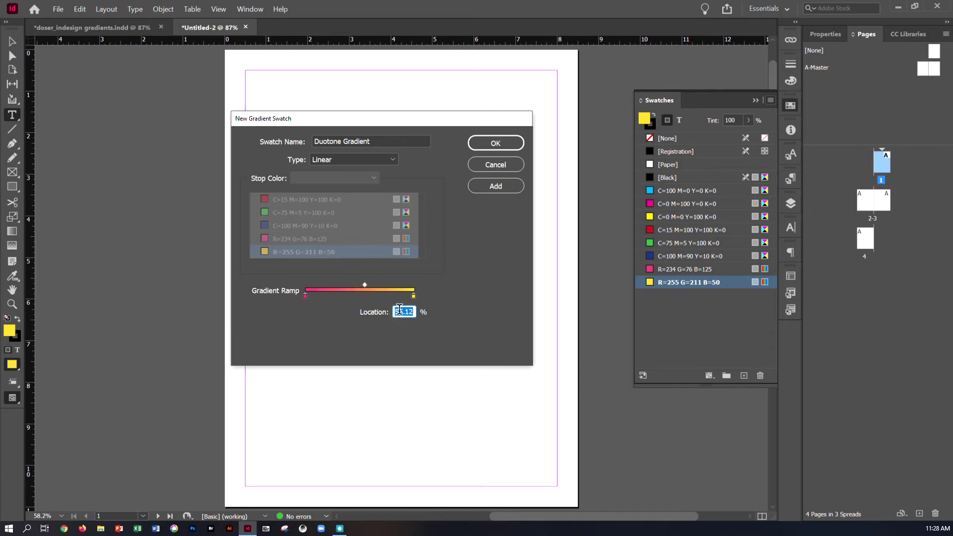
{"action": "type", "text": "50"}
{"action": "left_click", "coordinate": [504, 190]}
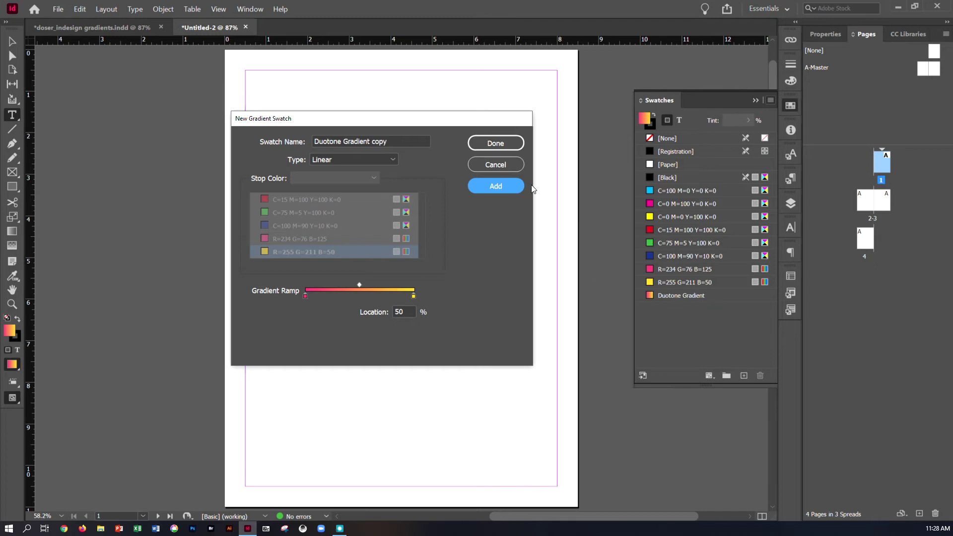
{"action": "left_click", "coordinate": [508, 149]}
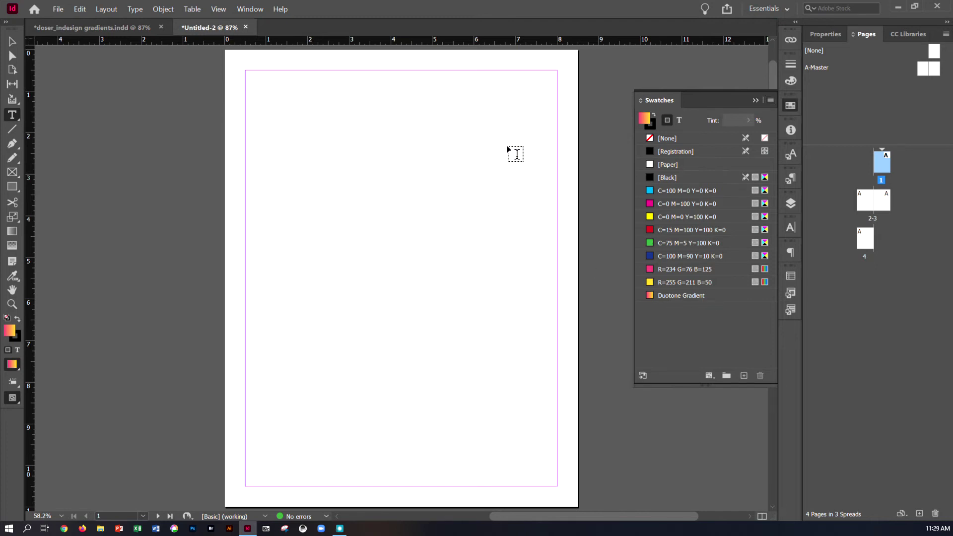
Draw a gradient-filled circle about 3.24 in wide near the page's upper-left corner with the Ellipse tool
{"action": "left_click", "coordinate": [814, 38]}
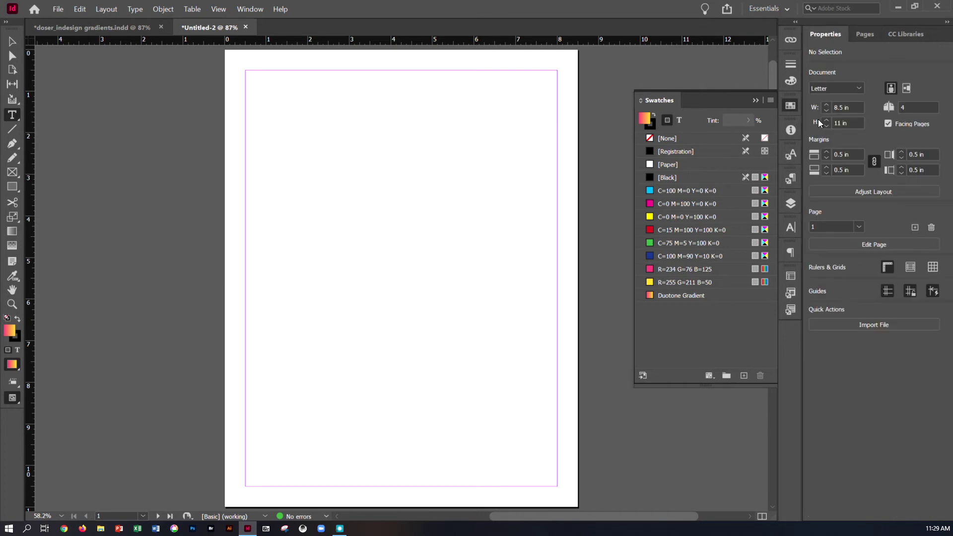
{"action": "left_click", "coordinate": [17, 186]}
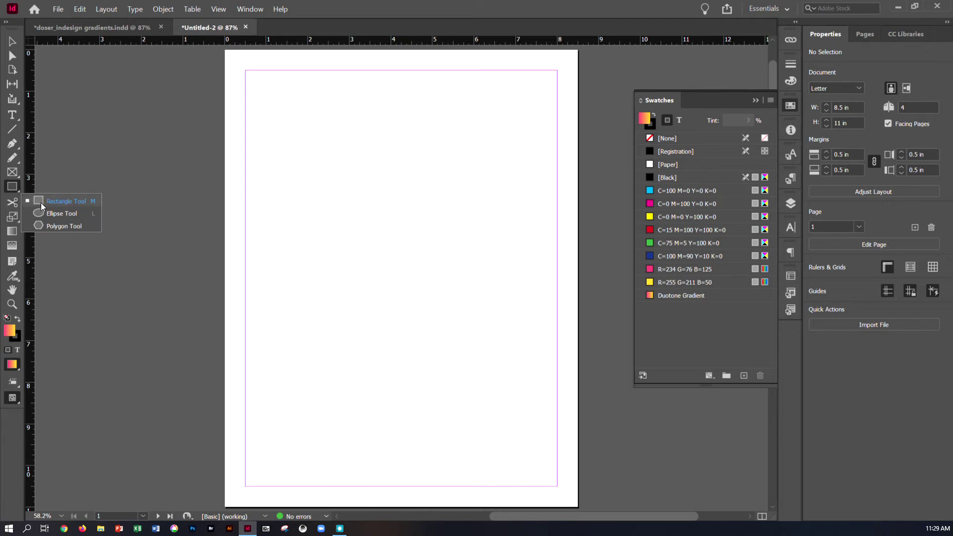
{"action": "left_click", "coordinate": [47, 213]}
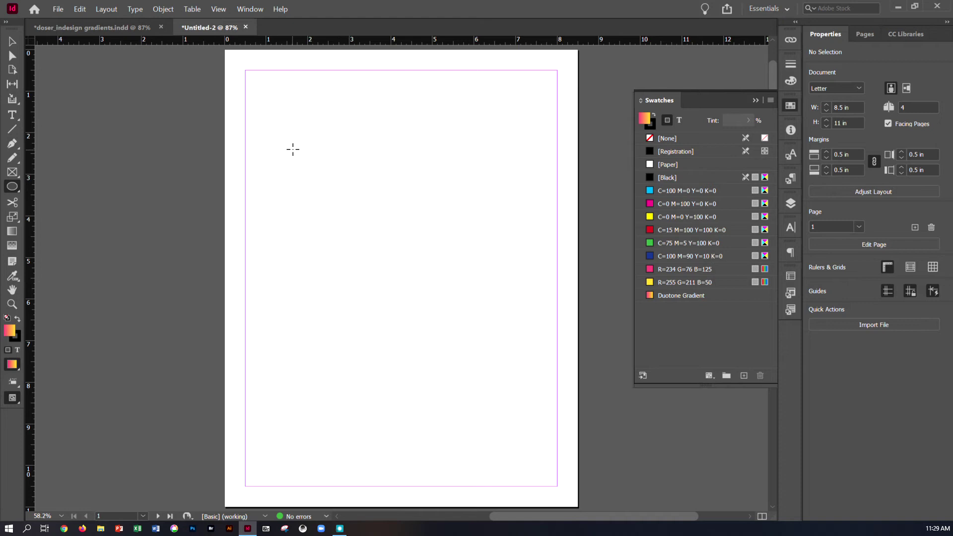
{"action": "left_click_drag", "start_coordinate": [296, 146], "coordinate": [381, 216]}
{"action": "left_click_drag", "start_coordinate": [381, 217], "coordinate": [381, 216]}
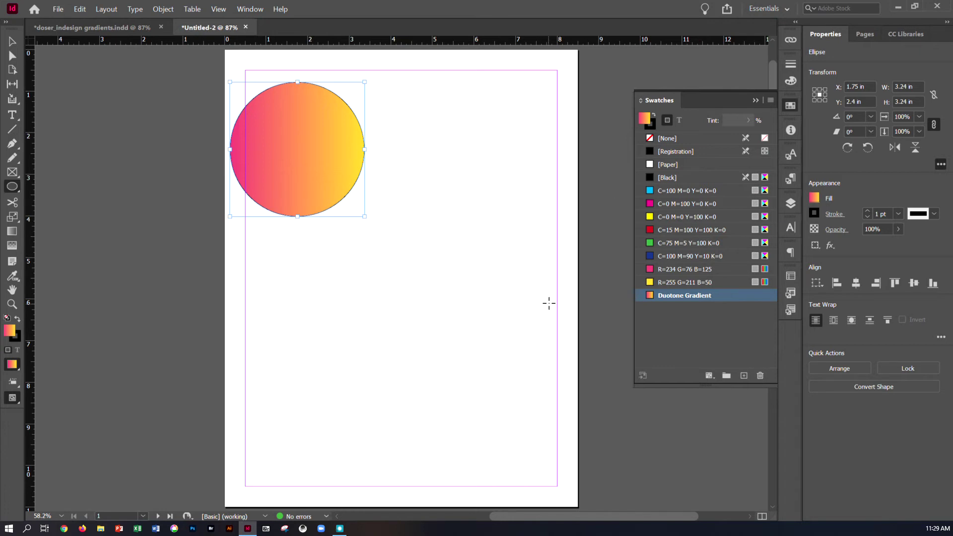
Try different directions and lengths for the circle's gradient with the Gradient Swatch tool, ending with a horizontal pink-to-yellow blend
{"action": "left_click", "coordinate": [13, 235]}
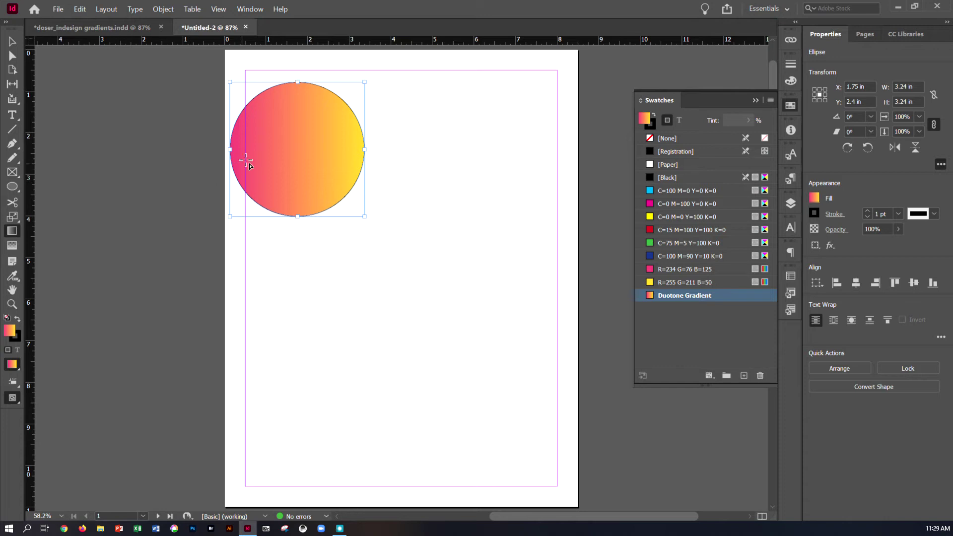
{"action": "left_click_drag", "start_coordinate": [264, 145], "coordinate": [304, 145]}
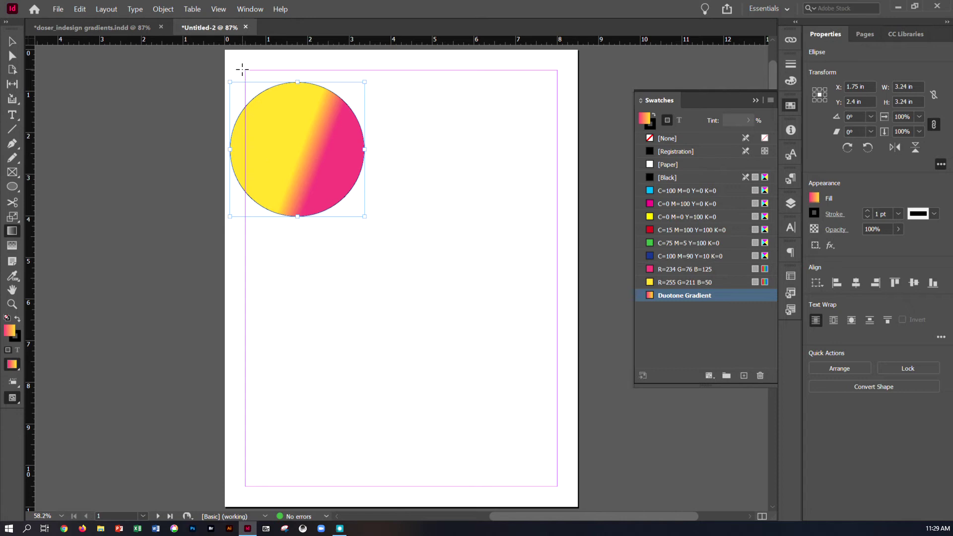
{"action": "left_click_drag", "start_coordinate": [238, 72], "coordinate": [448, 378]}
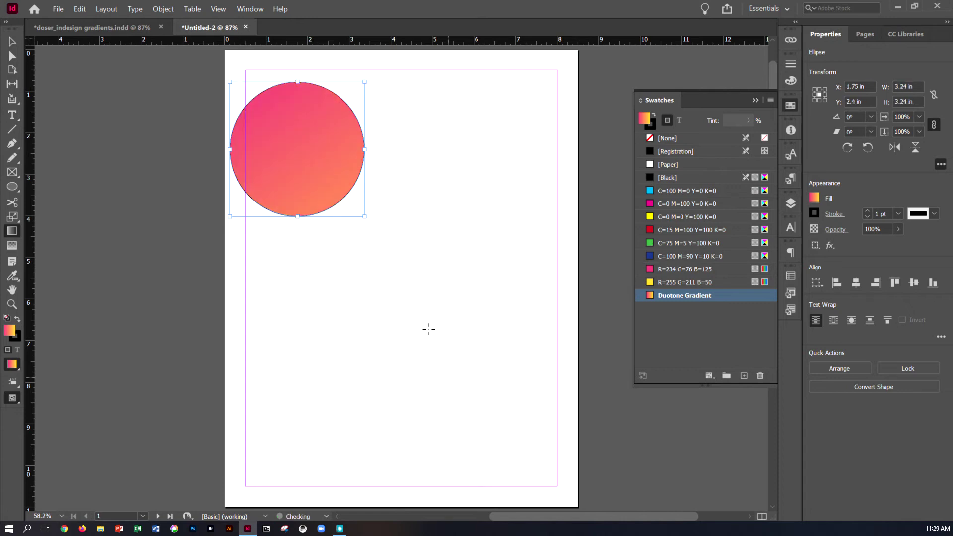
{"action": "left_click_drag", "start_coordinate": [294, 132], "coordinate": [298, 186]}
{"action": "left_click_drag", "start_coordinate": [276, 99], "coordinate": [314, 127]}
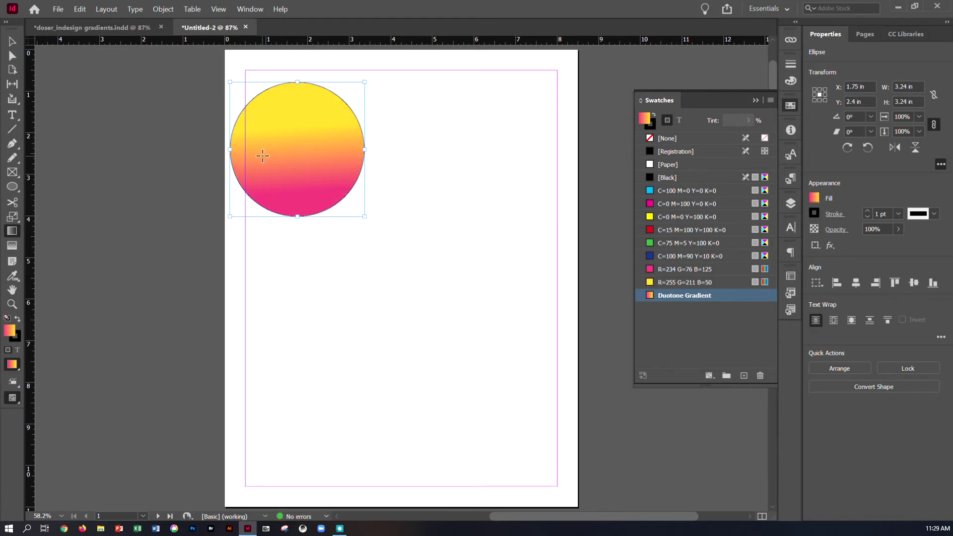
{"action": "left_click_drag", "start_coordinate": [256, 153], "coordinate": [340, 157]}
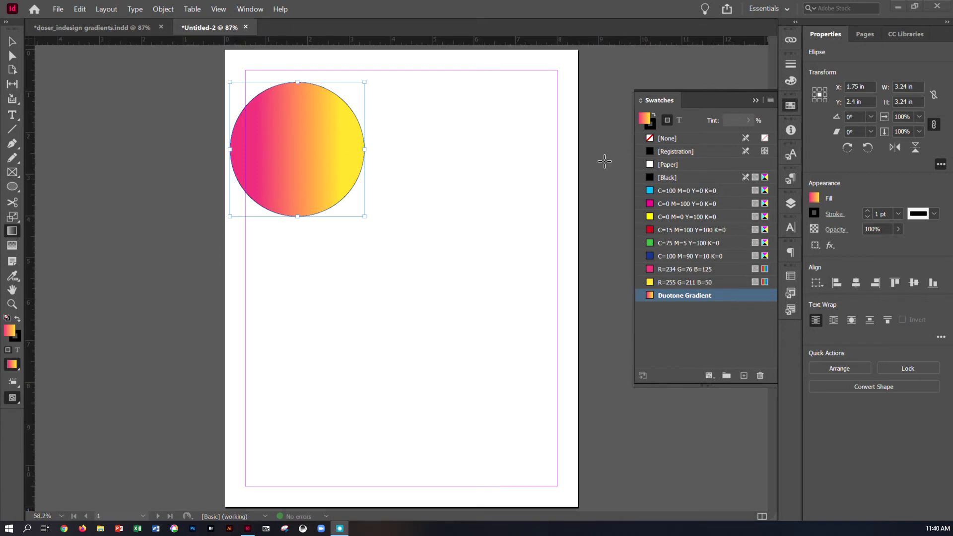
Start a new gradient swatch named duotone two and set its type to Radial
{"action": "left_click", "coordinate": [770, 101]}
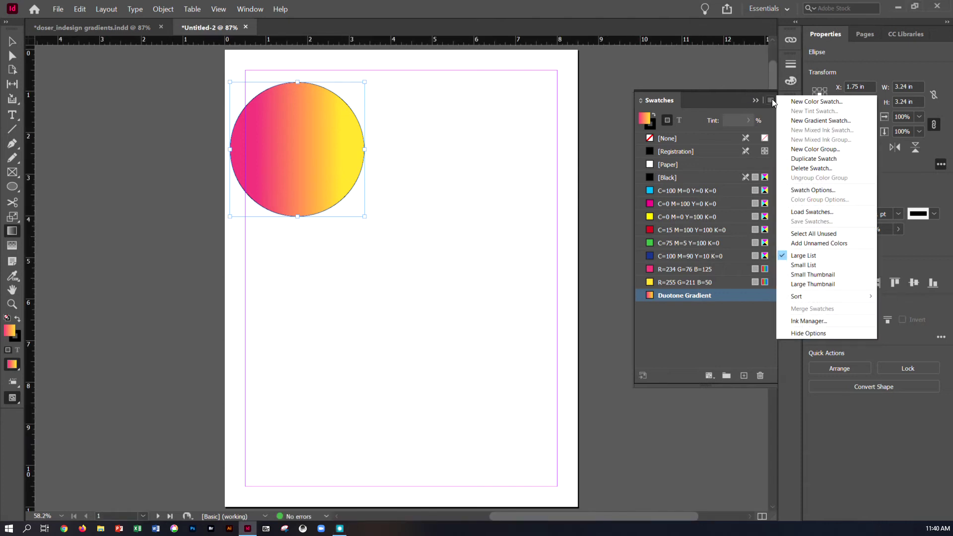
{"action": "left_click", "coordinate": [798, 121]}
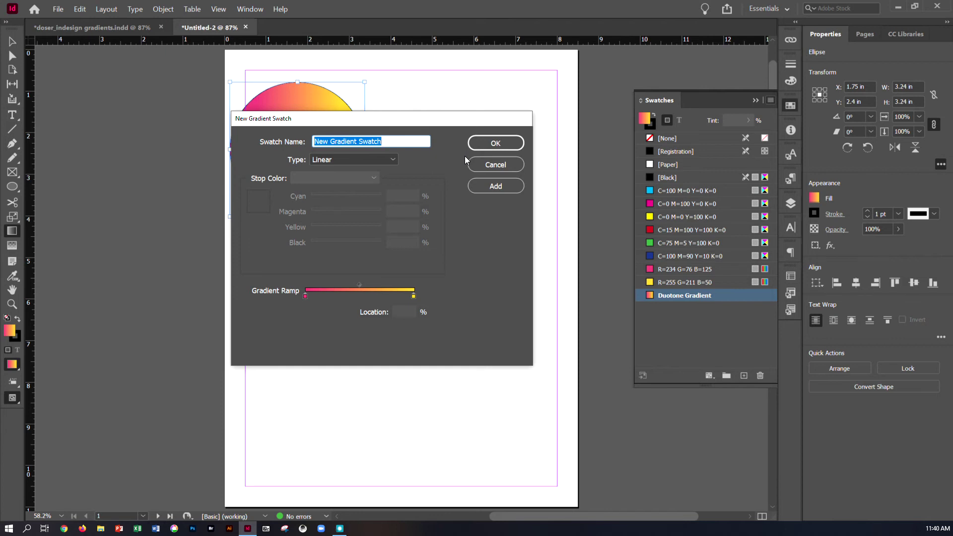
{"action": "type", "text": "duo"}
{"action": "key", "text": "BackSpace"}
{"action": "key", "text": "BackSpace"}
{"action": "type", "text": "uo"}
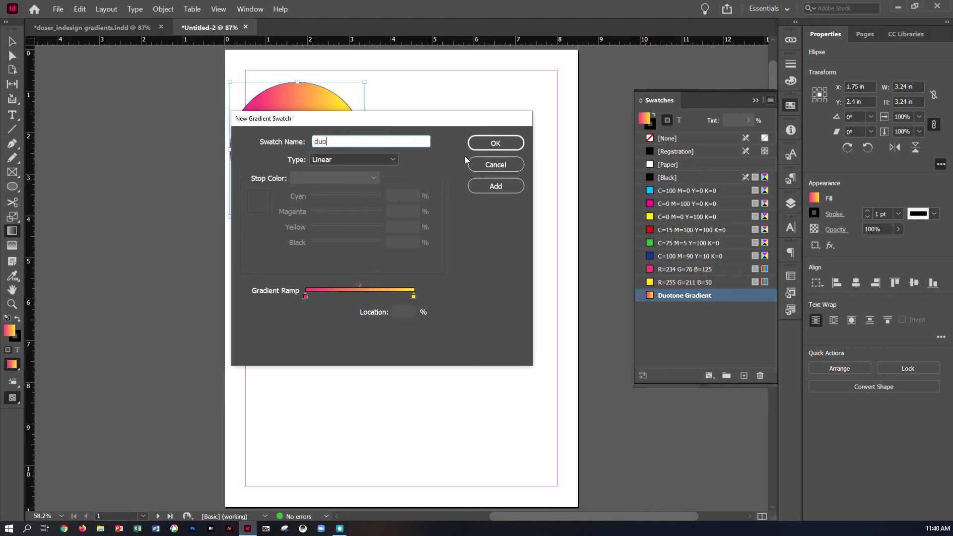
{"action": "type", "text": "tone two"}
{"action": "left_click", "coordinate": [348, 157]}
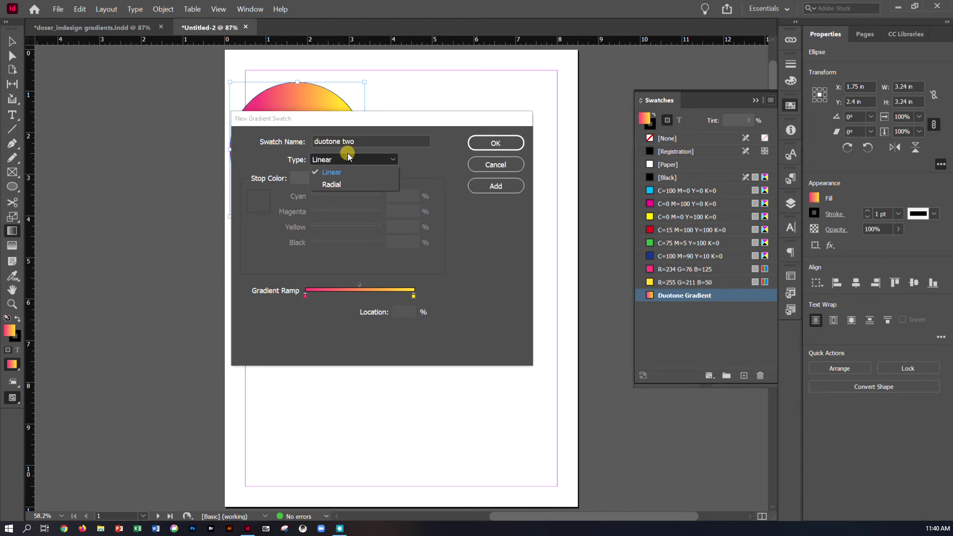
{"action": "left_click", "coordinate": [346, 182]}
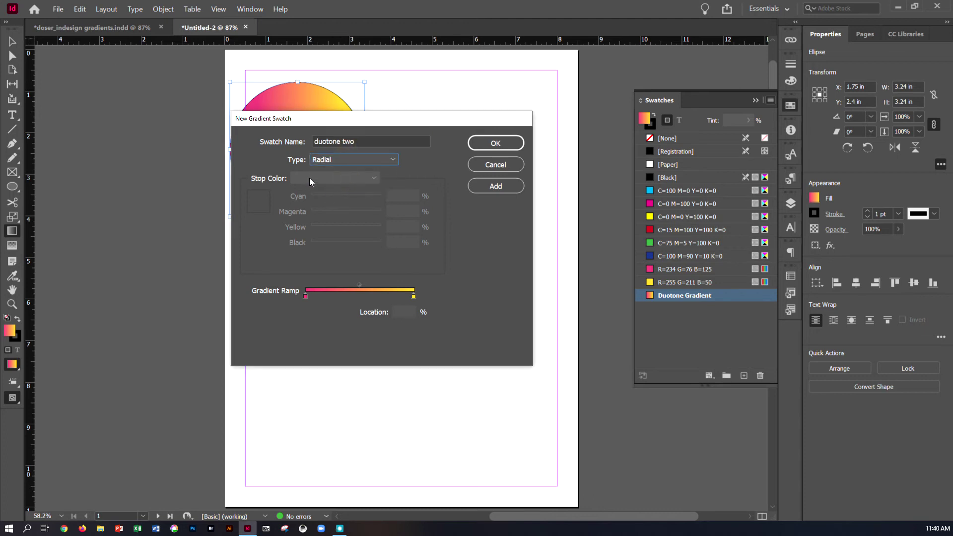
Set the radial gradient's starting color stop to the swatch C=100 M=90 Y=10 K=0 and add the gradient to the swatches
{"action": "left_click", "coordinate": [305, 296]}
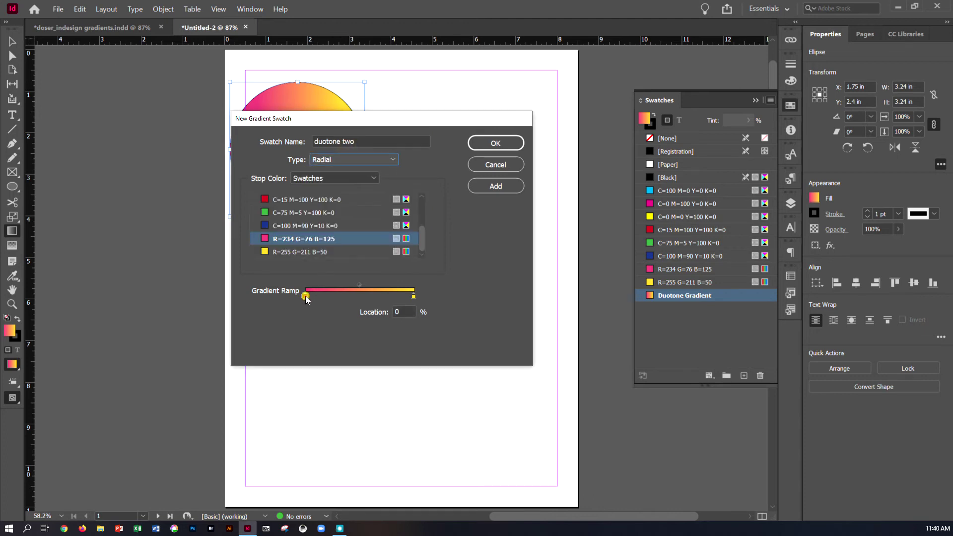
{"action": "left_click", "coordinate": [322, 228]}
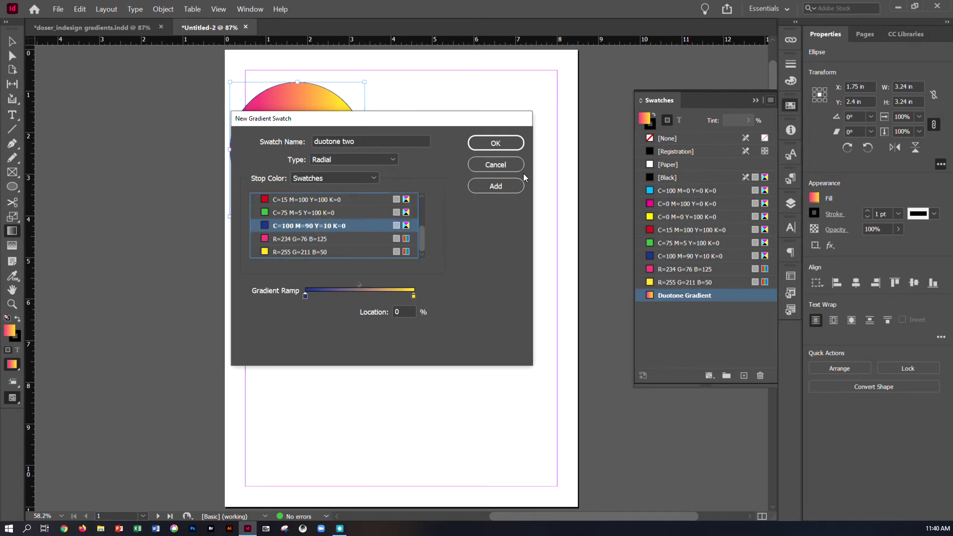
{"action": "left_click", "coordinate": [507, 188]}
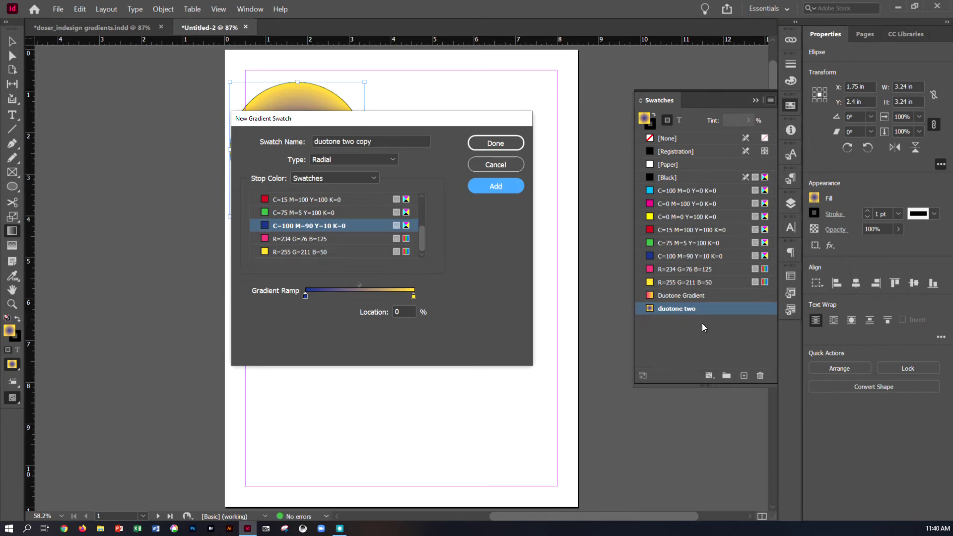
{"action": "left_click", "coordinate": [507, 143]}
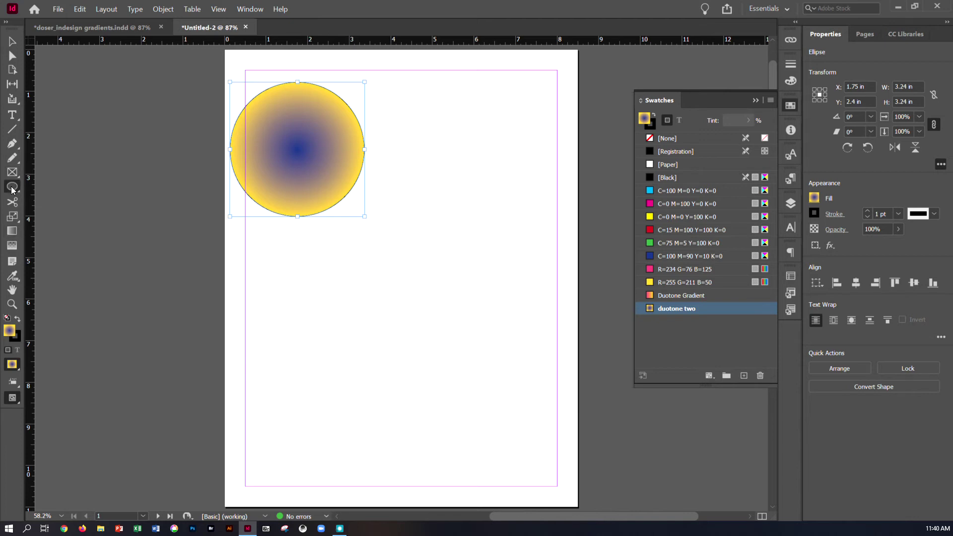
Draw a hexagon about 3.275 by 3.26 in beside the circle with the Polygon tool and fill it with duotone two
{"action": "left_click_drag", "start_coordinate": [18, 187], "coordinate": [44, 224]}
{"action": "left_click_drag", "start_coordinate": [417, 98], "coordinate": [552, 236]}
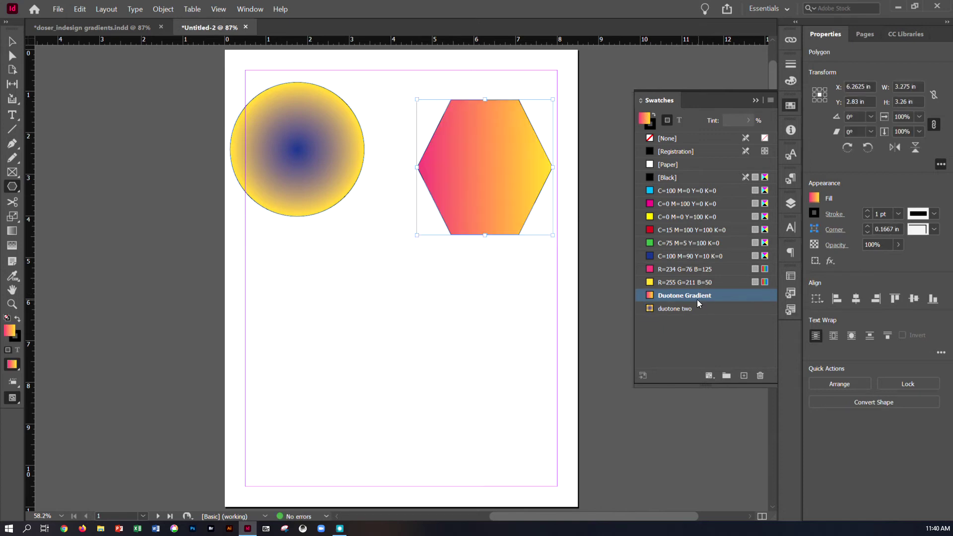
{"action": "left_click", "coordinate": [814, 198]}
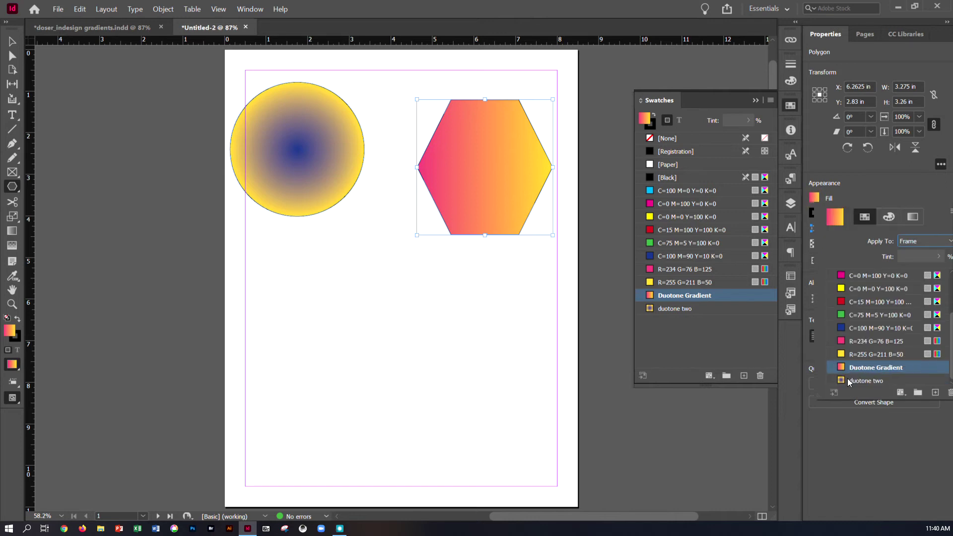
{"action": "left_click", "coordinate": [848, 380]}
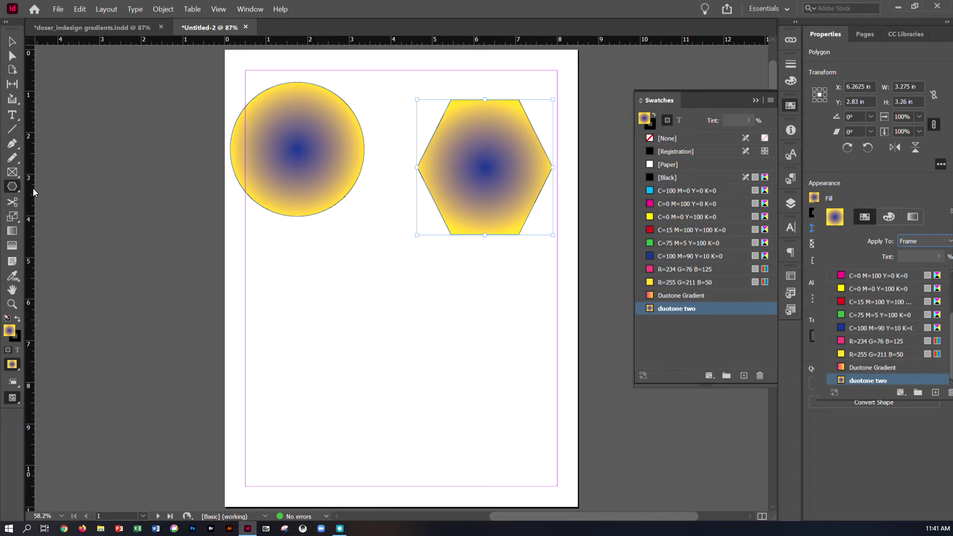
{"action": "key", "text": "ctrl+shift+a"}
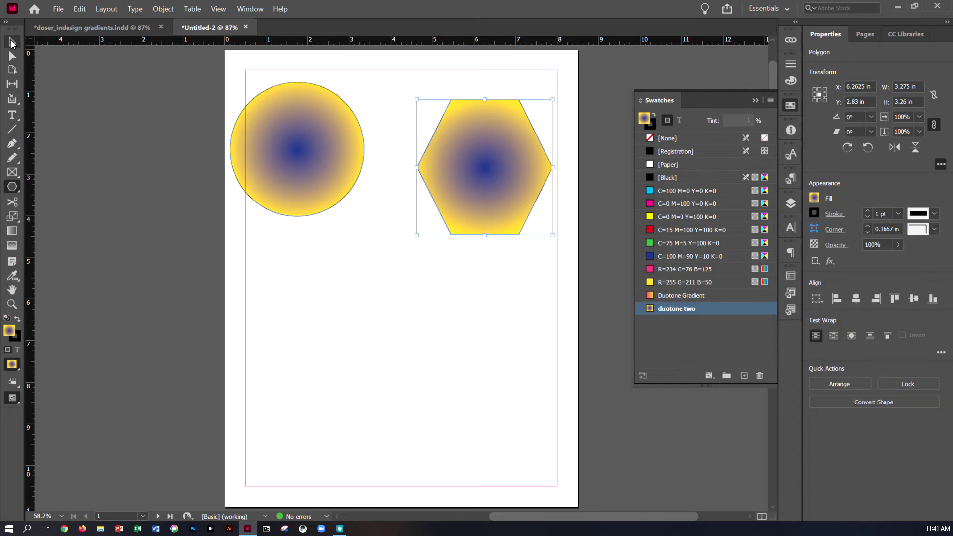
{"action": "left_click", "coordinate": [251, 159]}
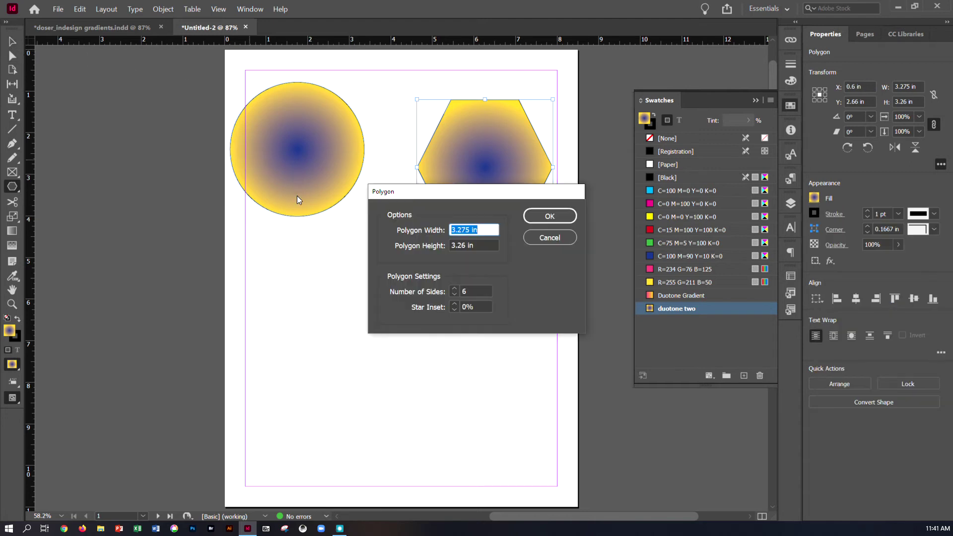
{"action": "left_click", "coordinate": [542, 239]}
Select the circle and change its fill to the Duotone Gradient swatch
{"action": "left_click", "coordinate": [14, 44]}
{"action": "left_click", "coordinate": [249, 109]}
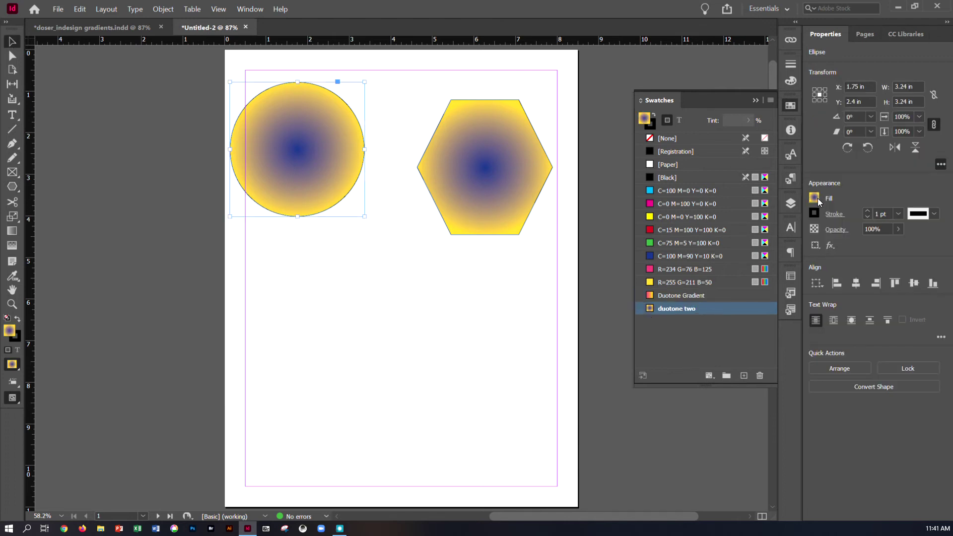
{"action": "left_click", "coordinate": [814, 198]}
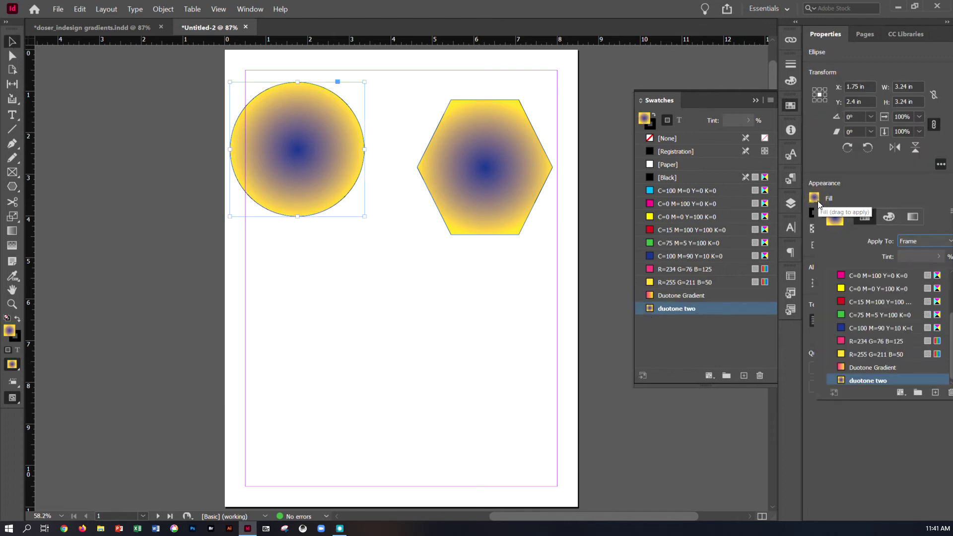
{"action": "left_click", "coordinate": [843, 367]}
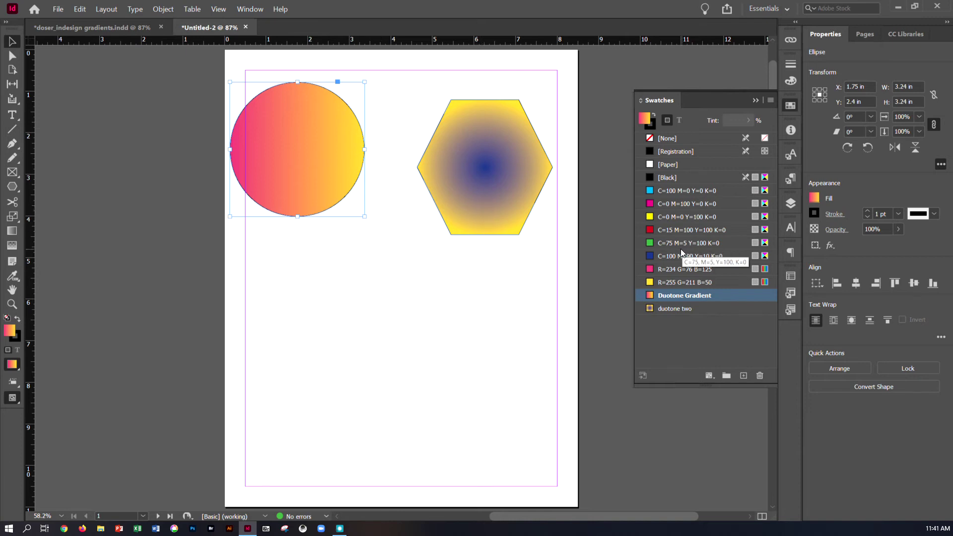
{"action": "left_click", "coordinate": [789, 80]}
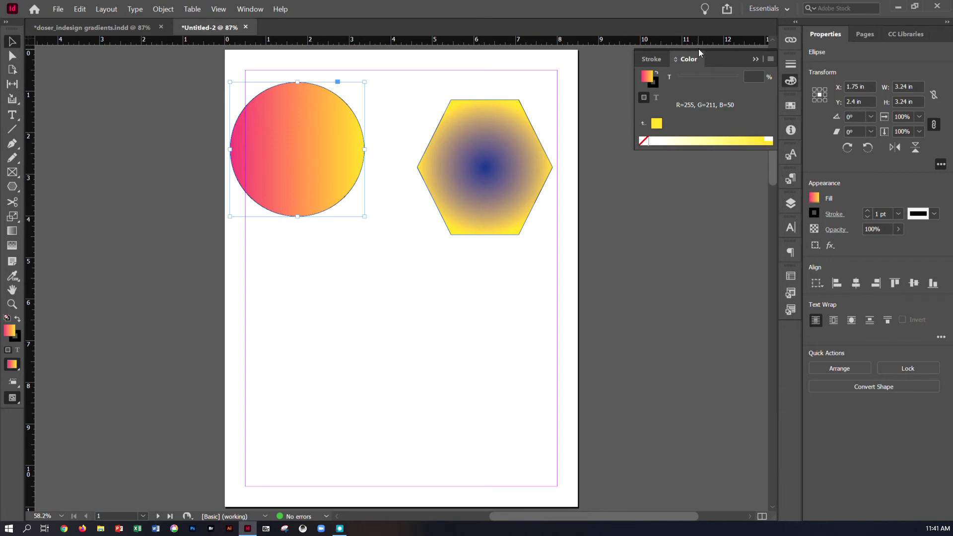
{"action": "left_click", "coordinate": [770, 59]}
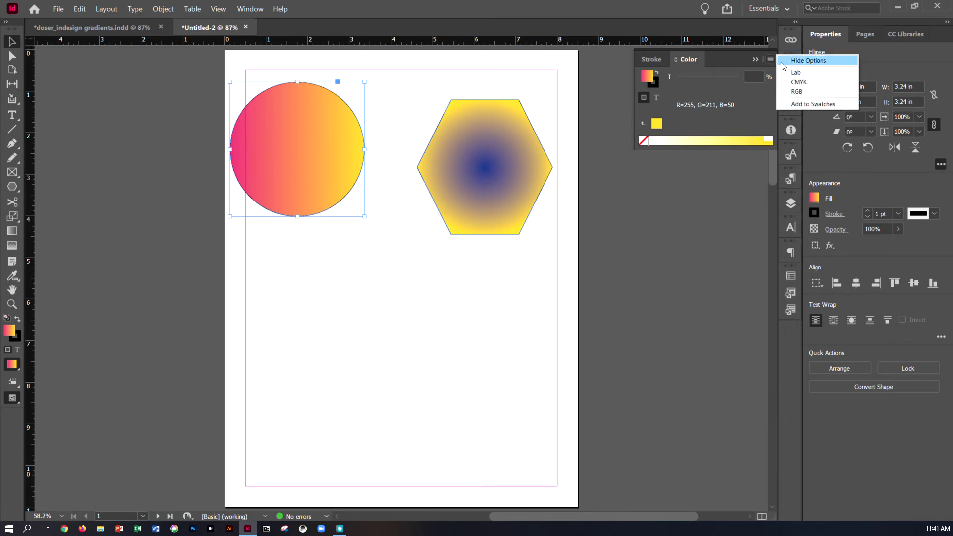
{"action": "left_click", "coordinate": [797, 92]}
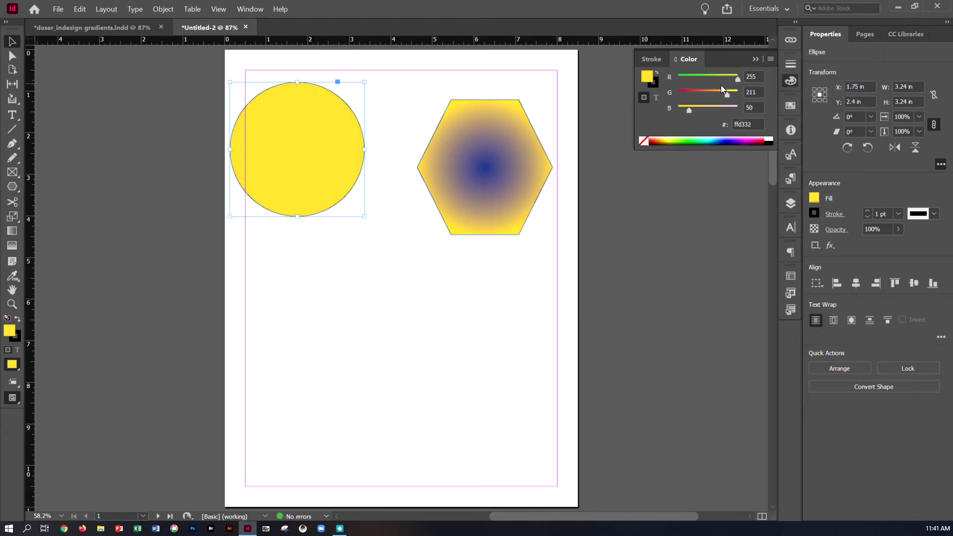
{"action": "key", "text": "period"}
Deselect the circle and switch the color sliders to RGB mode
{"action": "left_click", "coordinate": [104, 169]}
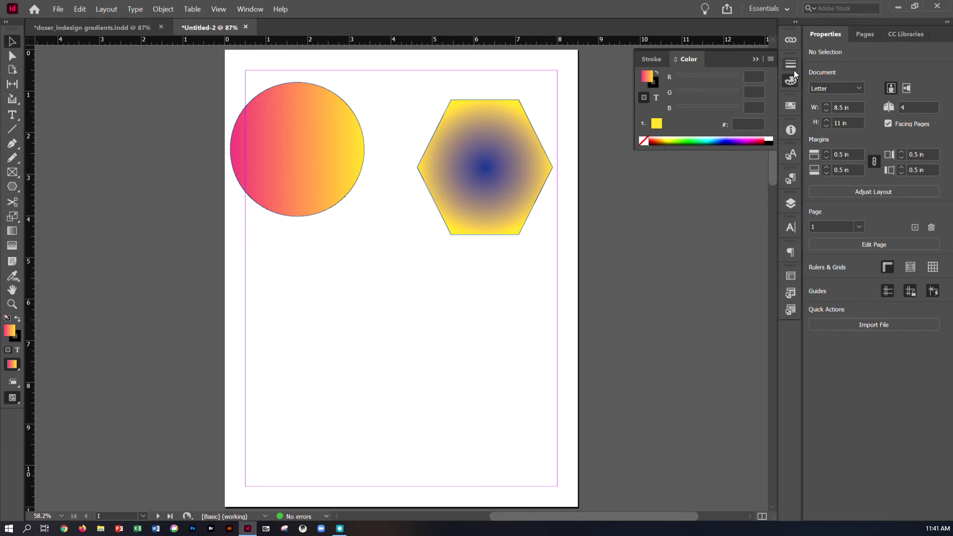
{"action": "left_click", "coordinate": [791, 83]}
{"action": "left_click", "coordinate": [791, 83]}
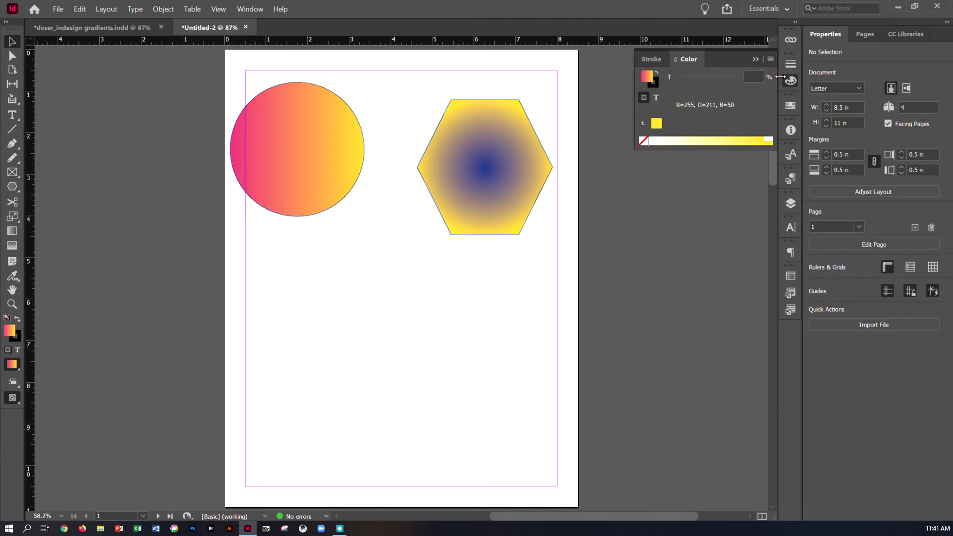
{"action": "left_click", "coordinate": [770, 60]}
{"action": "left_click", "coordinate": [795, 93]}
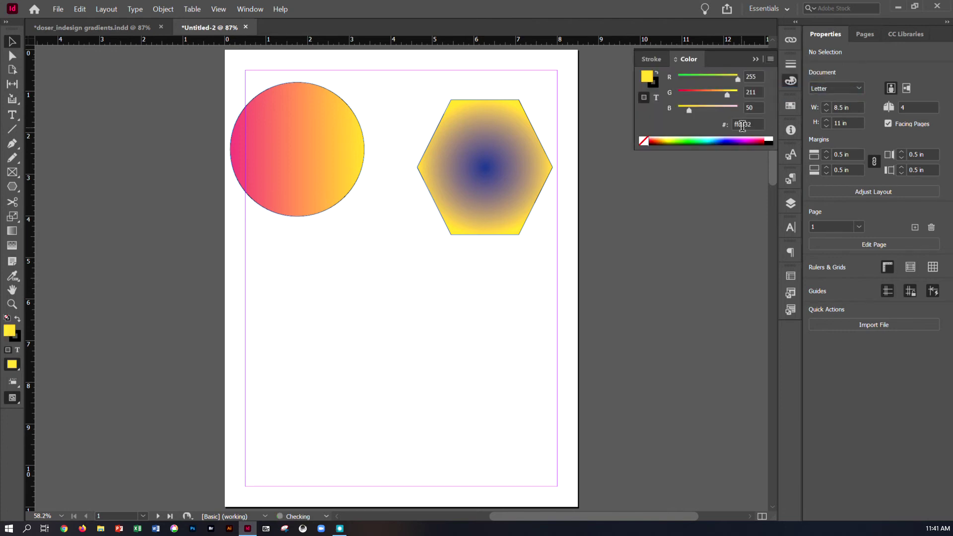
Mix a red with R=230, G=42, B=40, add it to the swatches and display the swatch list
{"action": "left_click", "coordinate": [755, 77]}
{"action": "key", "text": "Tab"}
{"action": "type", "text": "42"}
{"action": "key", "text": "Tab"}
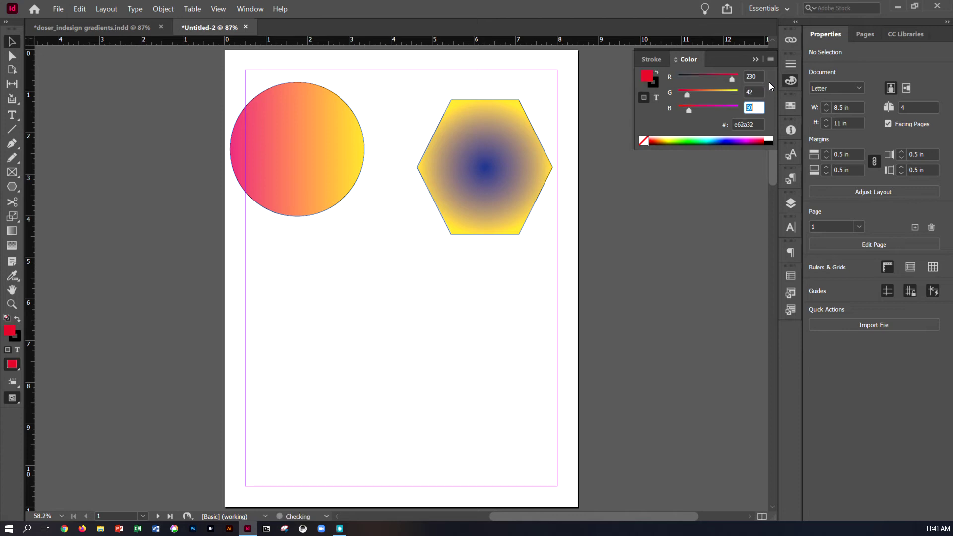
{"action": "type", "text": "40"}
{"action": "key", "text": "Tab"}
{"action": "left_click", "coordinate": [769, 59]}
{"action": "left_click", "coordinate": [799, 106]}
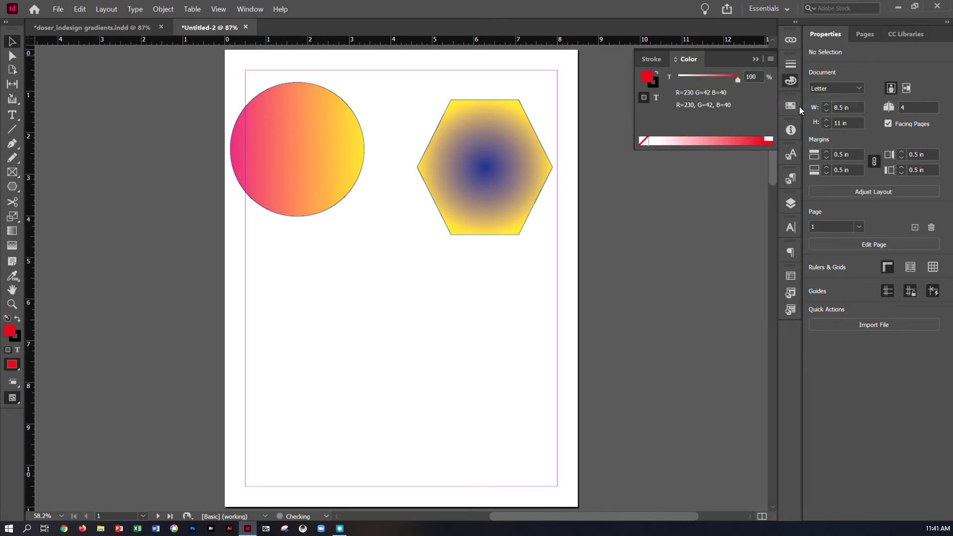
{"action": "left_click", "coordinate": [792, 102]}
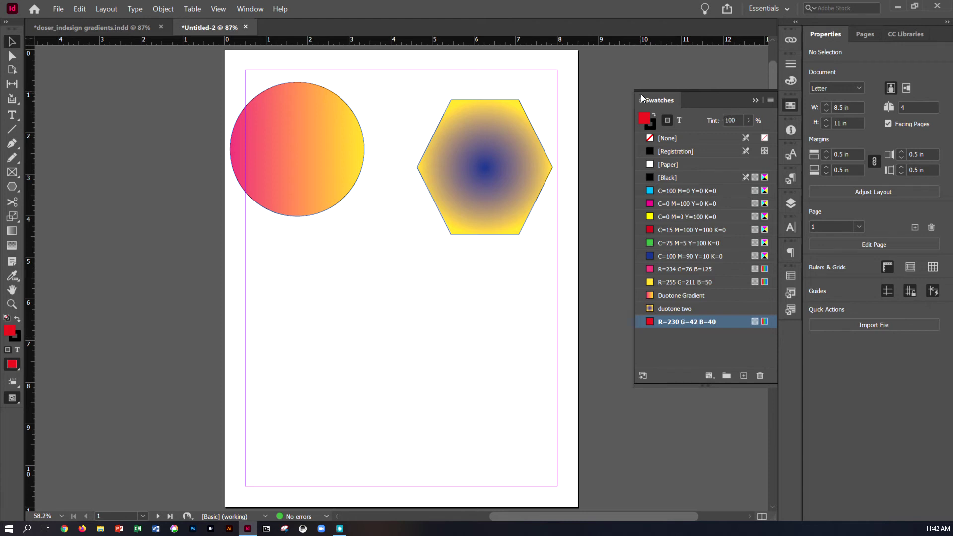
Mix an orange in RGB mode with R=240, G=127, B=54 and add it to the swatches
{"action": "left_click", "coordinate": [793, 83]}
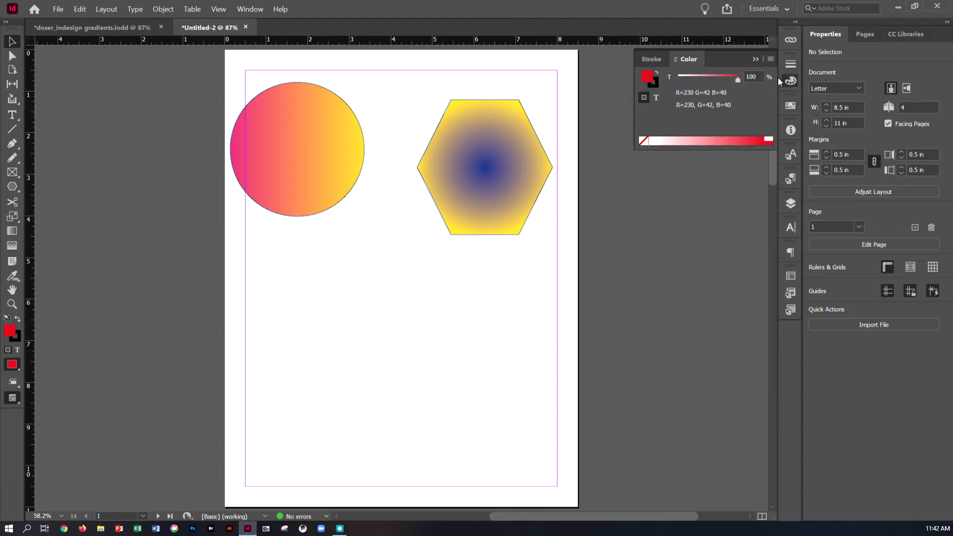
{"action": "left_click", "coordinate": [770, 58]}
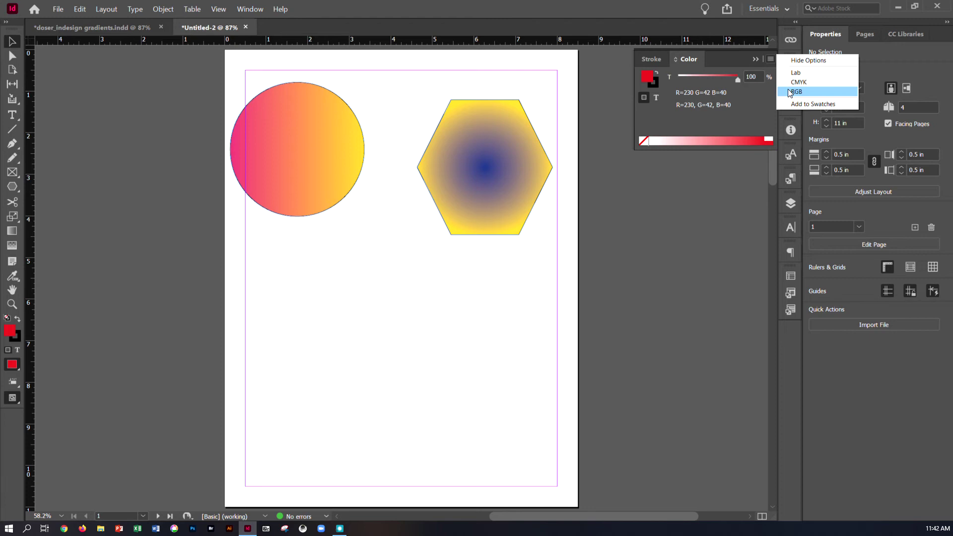
{"action": "left_click", "coordinate": [793, 91]}
{"action": "left_click", "coordinate": [753, 77]}
{"action": "type", "text": "240"}
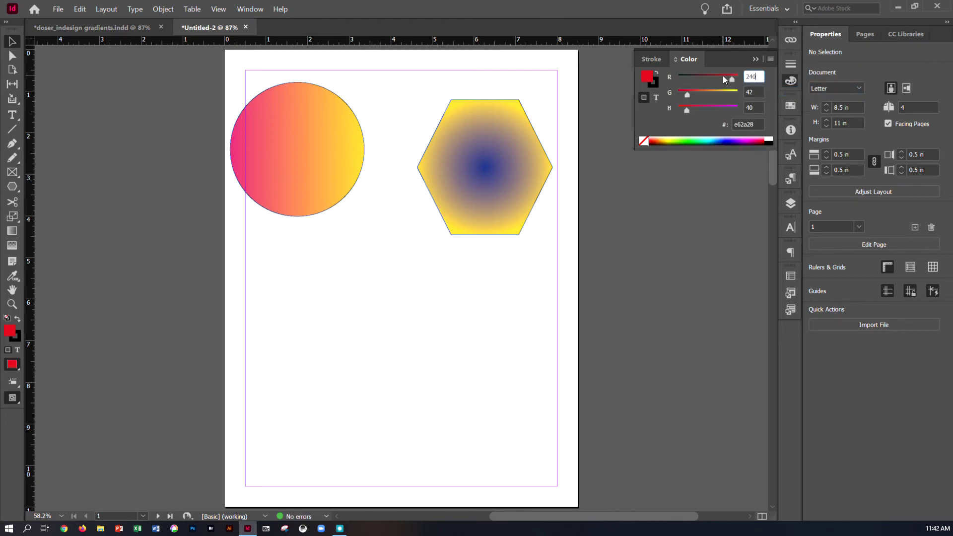
{"action": "key", "text": "Tab"}
{"action": "type", "text": "127"}
{"action": "key", "text": "Tab"}
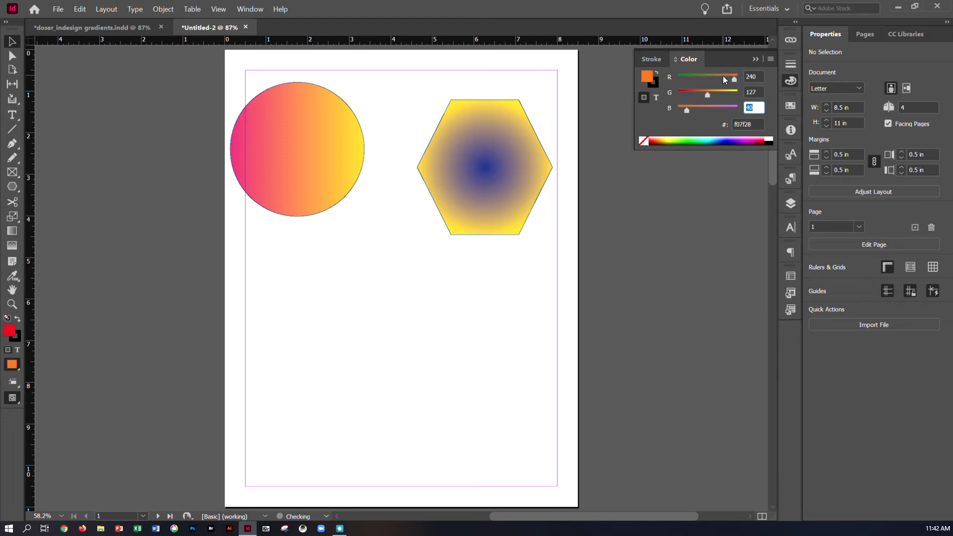
{"action": "type", "text": "54"}
{"action": "key", "text": "Tab"}
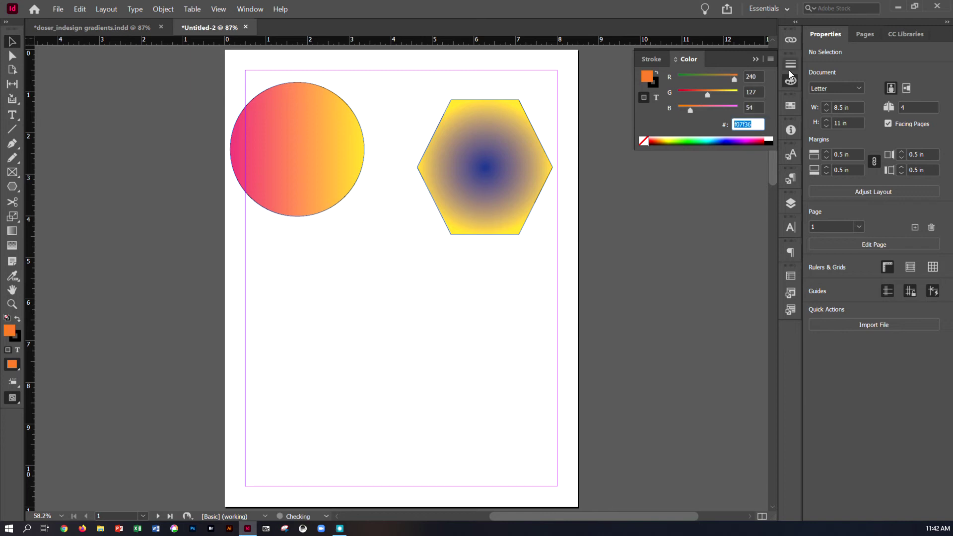
{"action": "left_click", "coordinate": [770, 59]}
{"action": "left_click", "coordinate": [794, 103]}
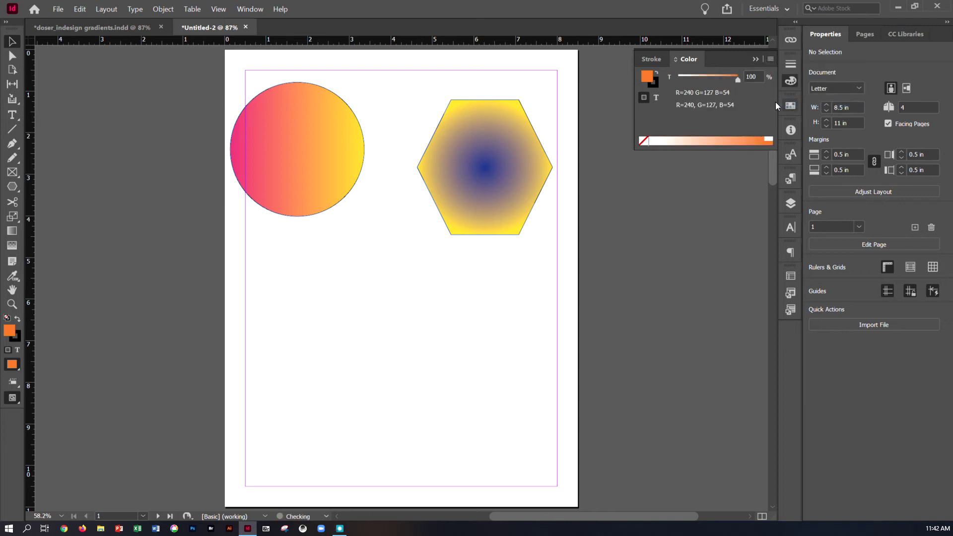
Mix a yellow in RGB mode with R=245, G=222, B=0 and add it to the swatches
{"action": "left_click", "coordinate": [770, 59]}
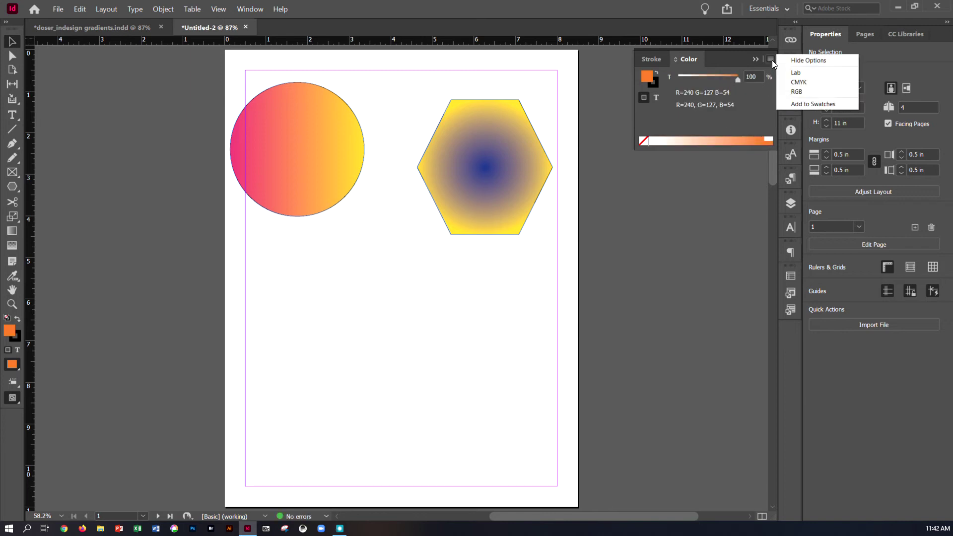
{"action": "left_click", "coordinate": [784, 91]}
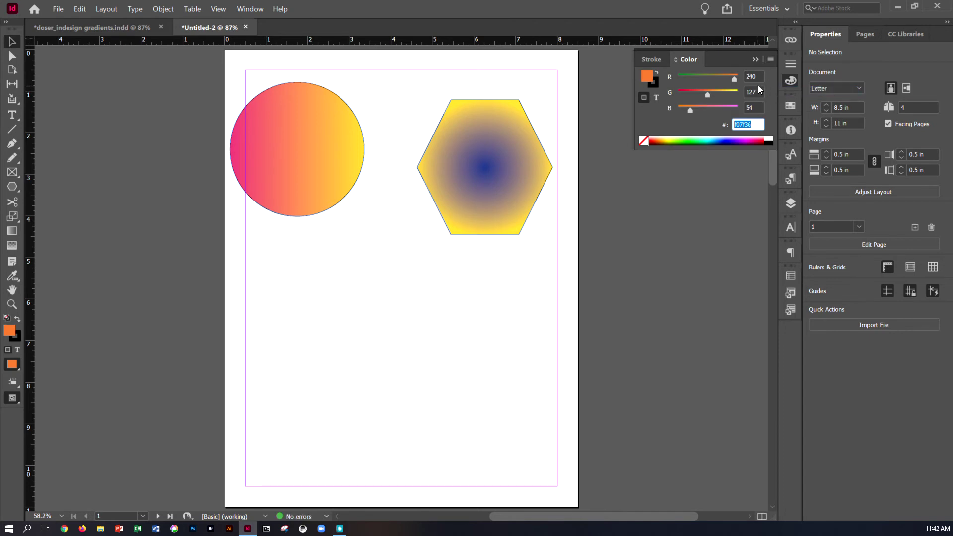
{"action": "key", "text": "Tab"}
{"action": "type", "text": "245"}
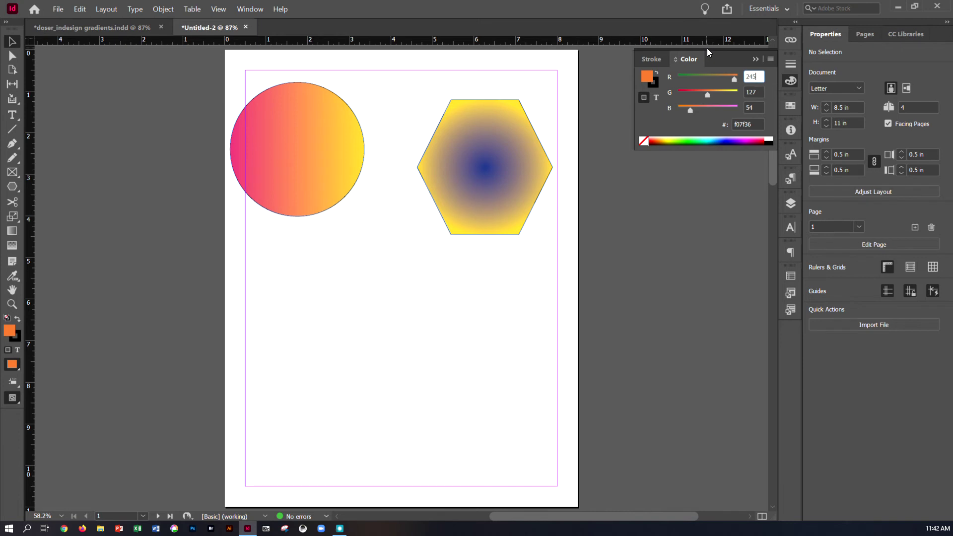
{"action": "key", "text": "Tab"}
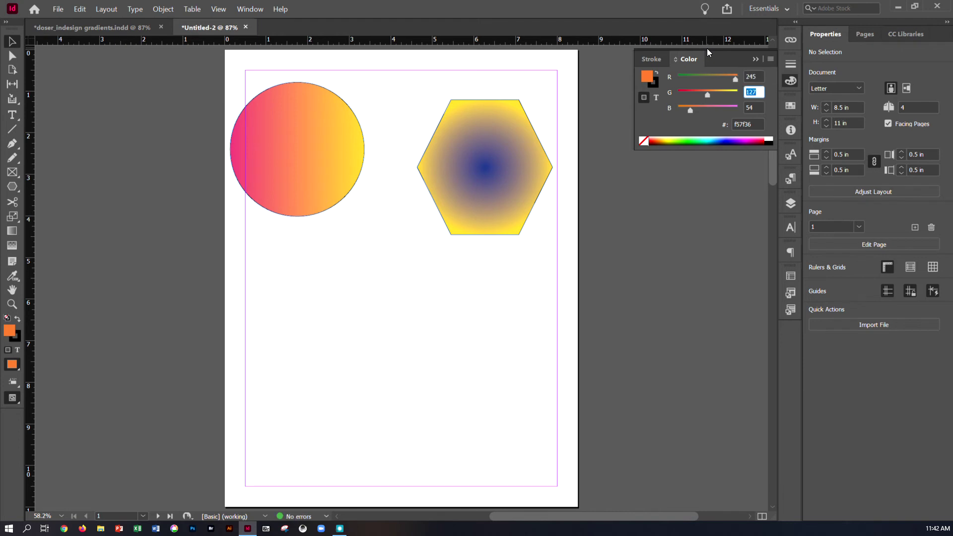
{"action": "type", "text": "222"}
{"action": "key", "text": "Tab"}
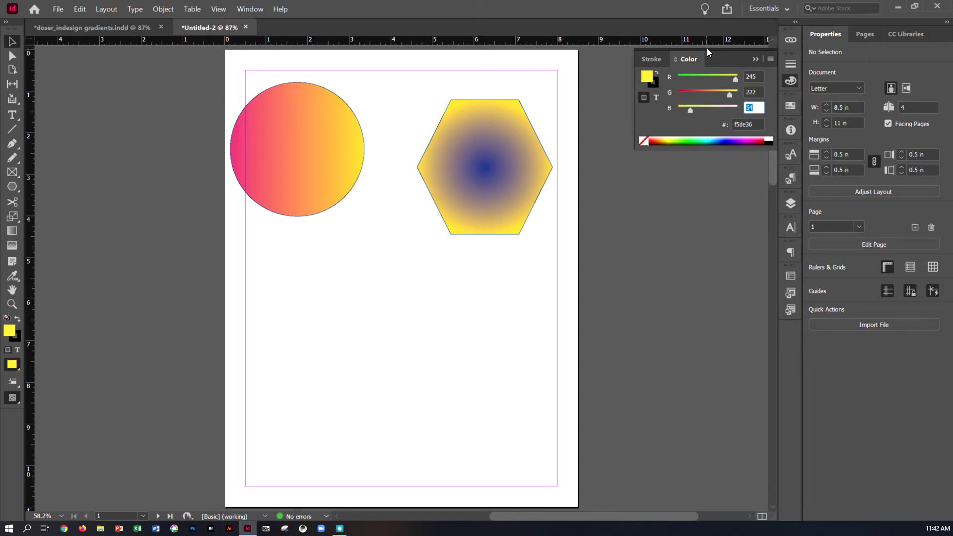
{"action": "type", "text": "0"}
{"action": "key", "text": "Tab"}
{"action": "left_click", "coordinate": [763, 58]}
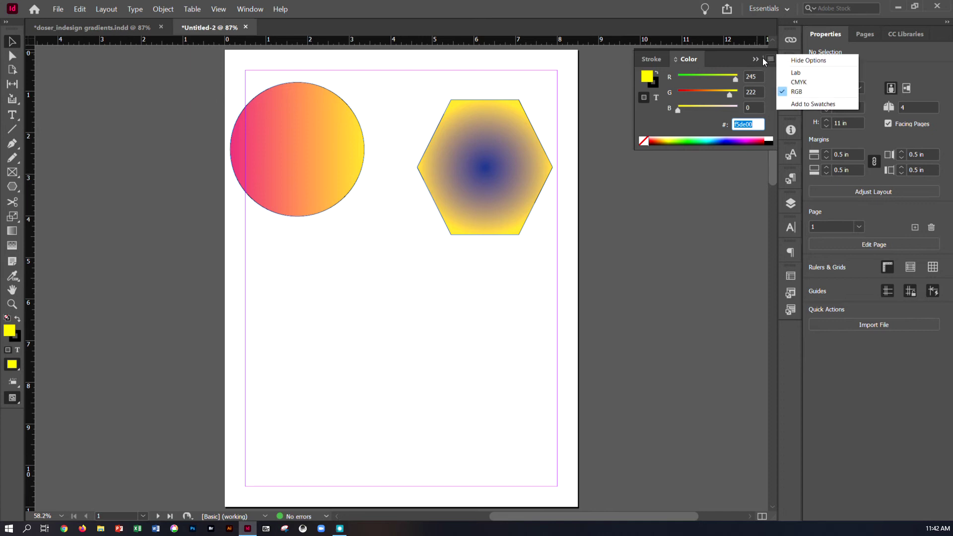
{"action": "left_click", "coordinate": [796, 107]}
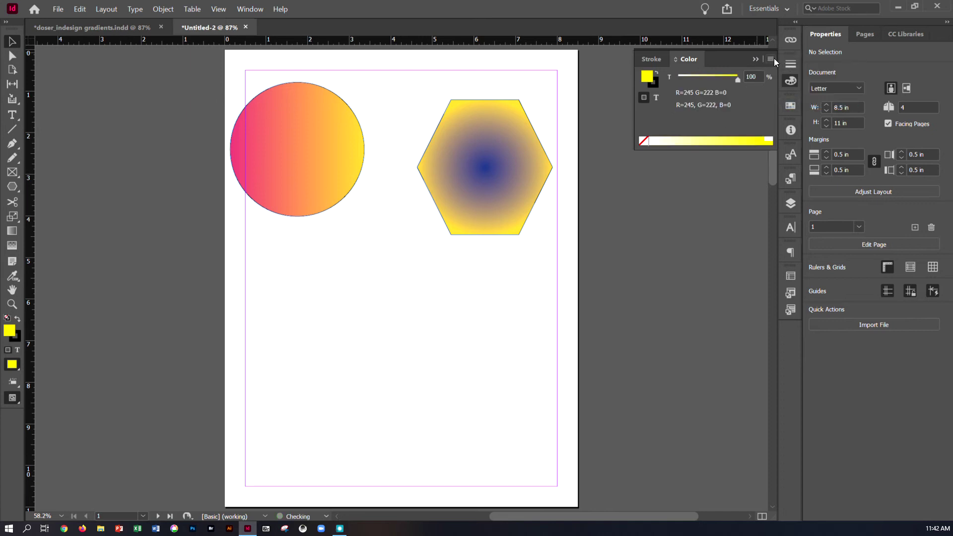
Mix a green in RGB mode with R=12, G=164, B=81 and add it to the swatches
{"action": "left_click", "coordinate": [771, 59]}
{"action": "left_click", "coordinate": [788, 92]}
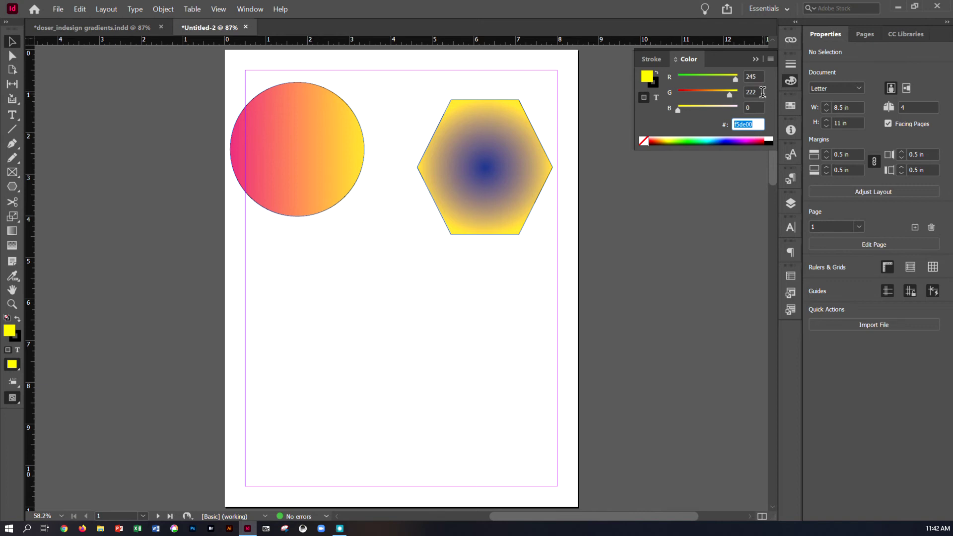
{"action": "left_click", "coordinate": [761, 81]}
{"action": "type", "text": "12"}
{"action": "key", "text": "Tab"}
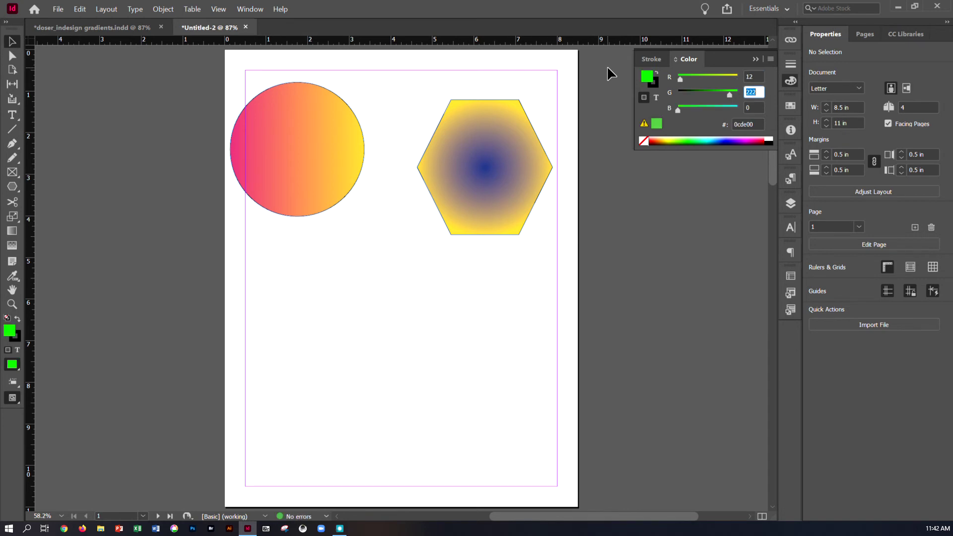
{"action": "type", "text": "164"}
{"action": "key", "text": "Tab"}
{"action": "type", "text": "81"}
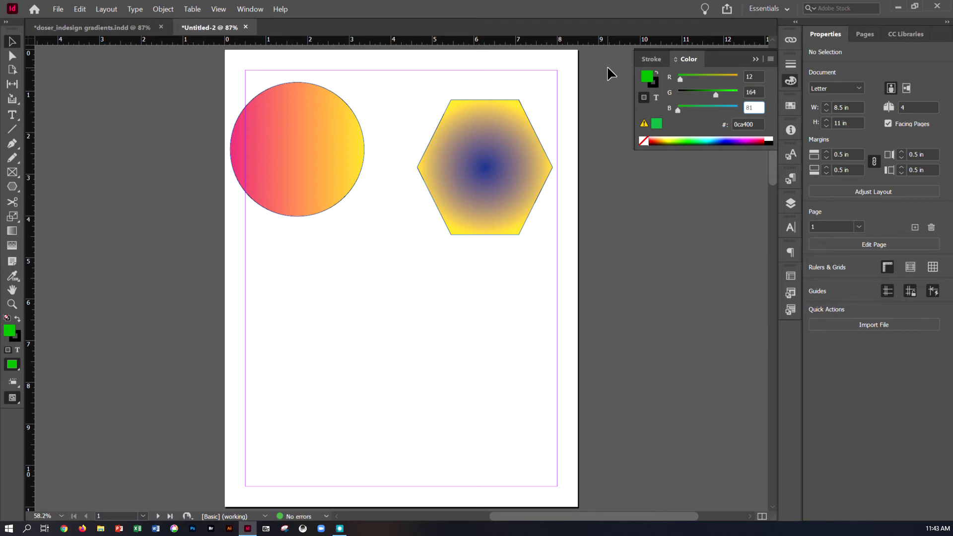
{"action": "key", "text": "Tab"}
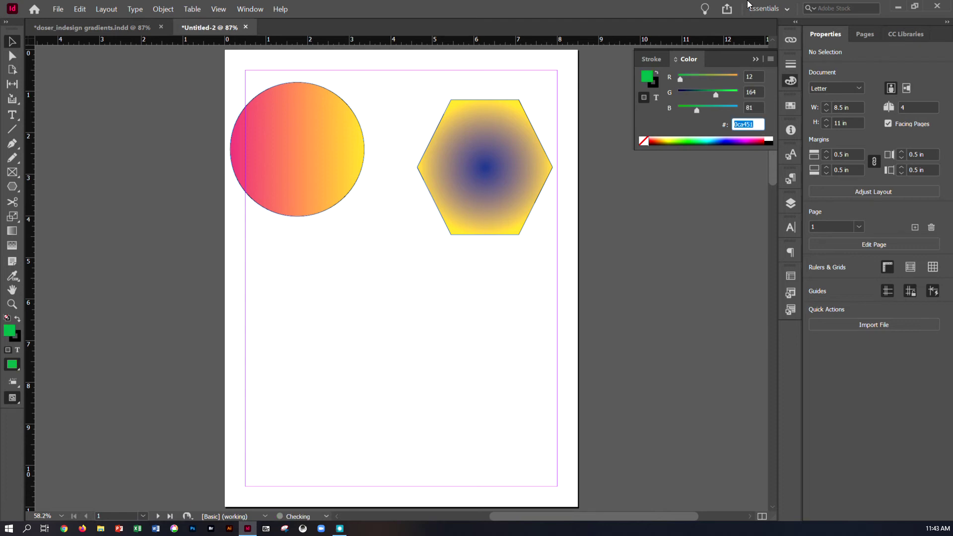
{"action": "left_click", "coordinate": [770, 59]}
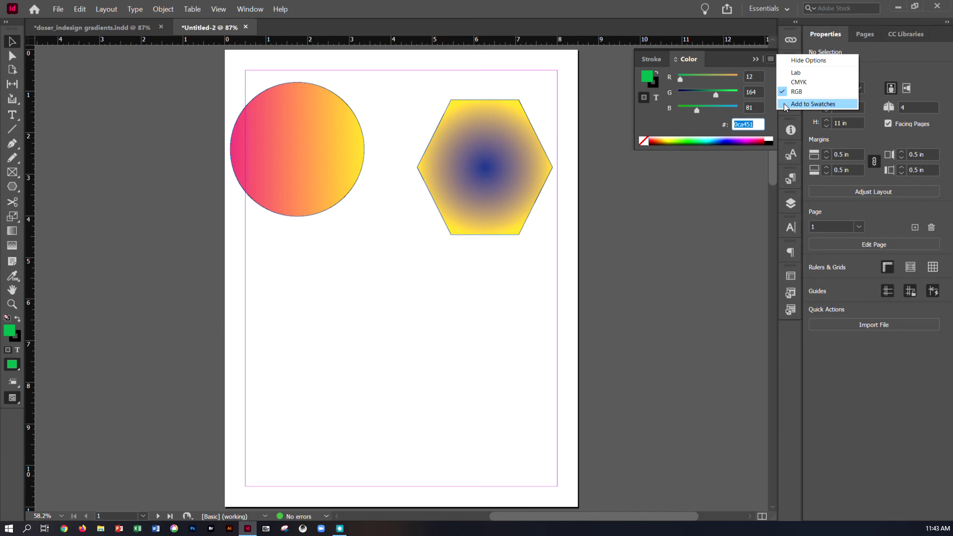
{"action": "left_click", "coordinate": [787, 105]}
Mix a blue in RGB mode with R=66, G=96, B=169 and add it to the swatches
{"action": "left_click", "coordinate": [771, 59]}
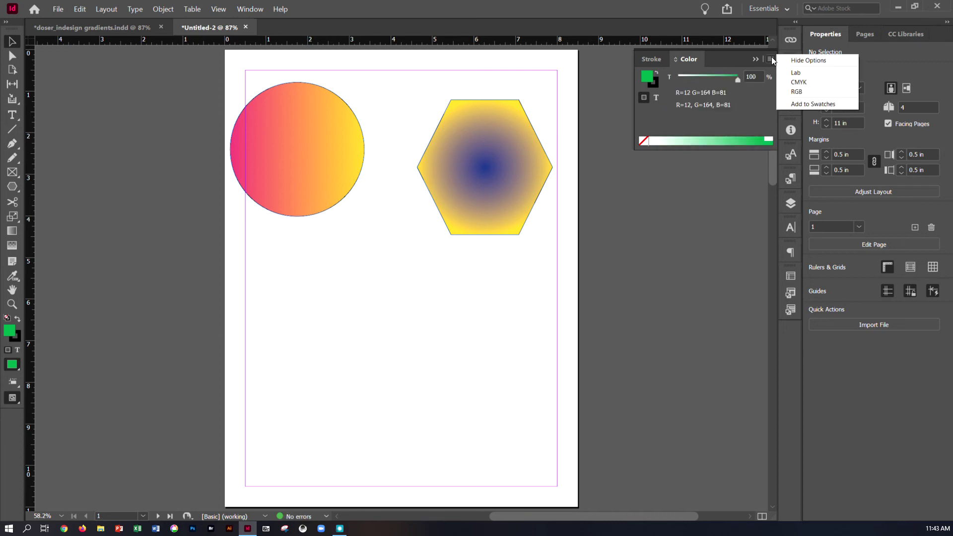
{"action": "left_click", "coordinate": [795, 91]}
{"action": "left_click", "coordinate": [754, 77]}
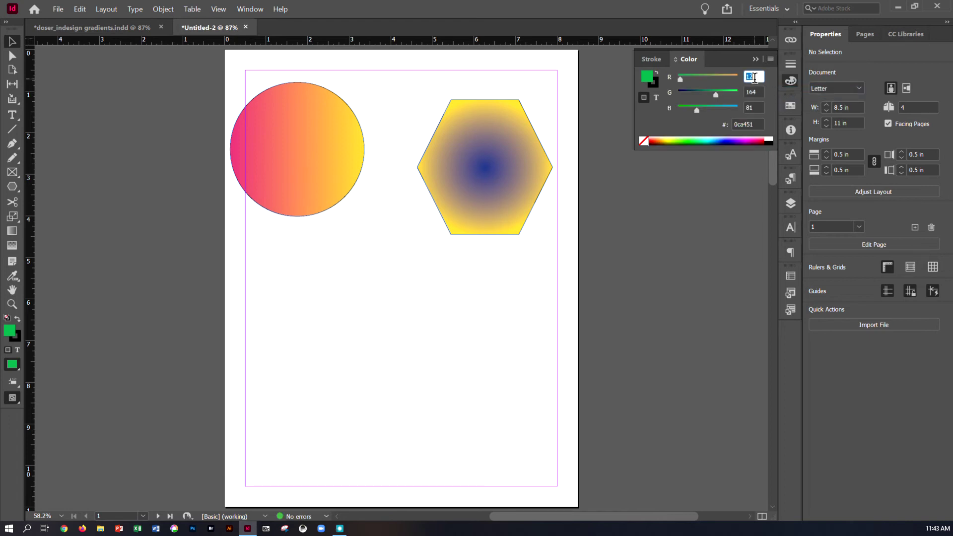
{"action": "type", "text": "66"}
{"action": "key", "text": "Tab"}
{"action": "type", "text": "9"}
{"action": "key", "text": "Tab"}
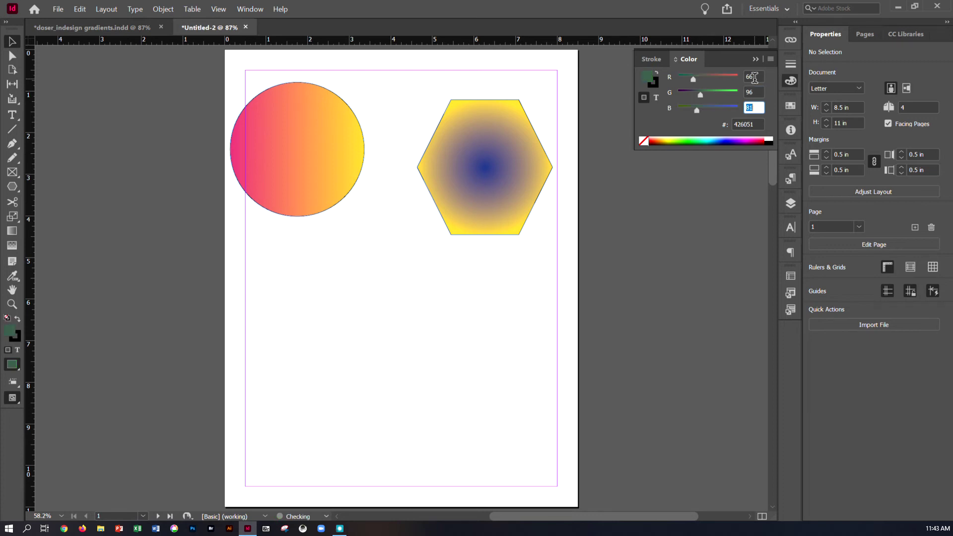
{"action": "type", "text": "163"}
{"action": "key", "text": "BackSpace"}
{"action": "type", "text": "9"}
{"action": "key", "text": "Tab"}
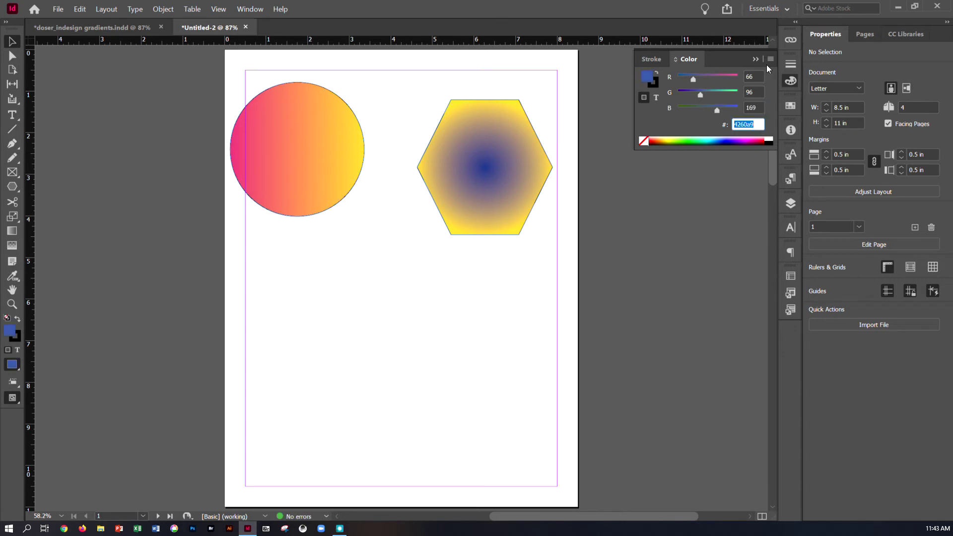
{"action": "left_click", "coordinate": [770, 60]}
{"action": "left_click", "coordinate": [799, 105]}
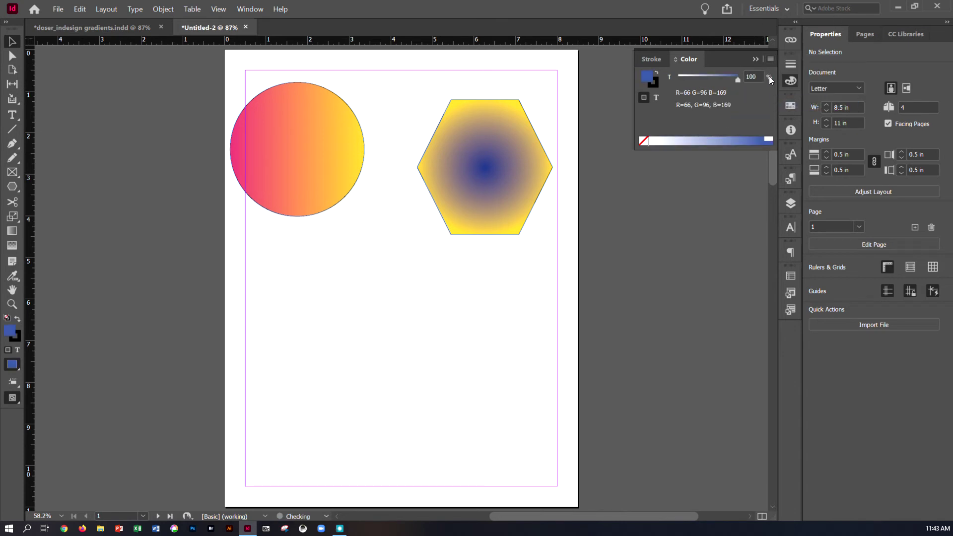
Mix a purple in RGB mode with R=171, G=45, B=136 and add it to the swatches
{"action": "left_click", "coordinate": [769, 59]}
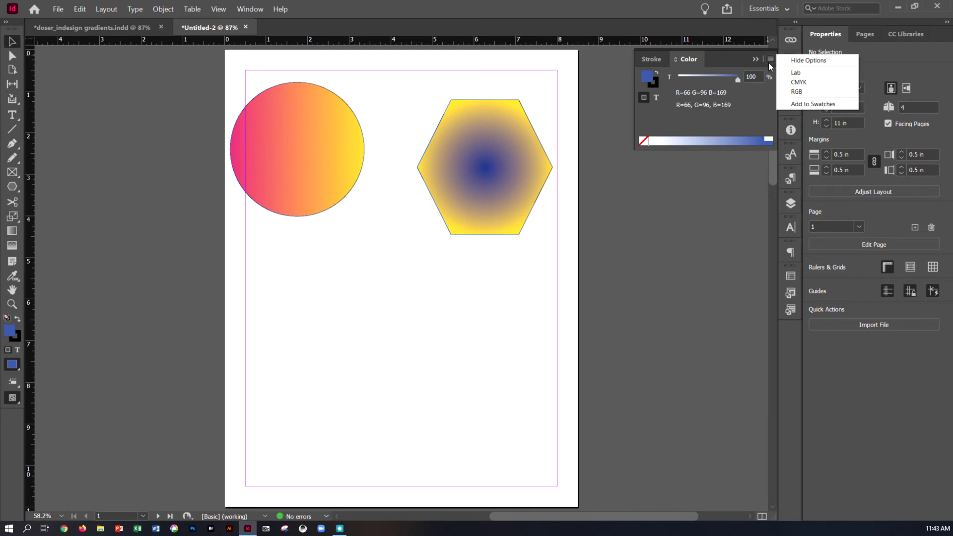
{"action": "left_click", "coordinate": [796, 91]}
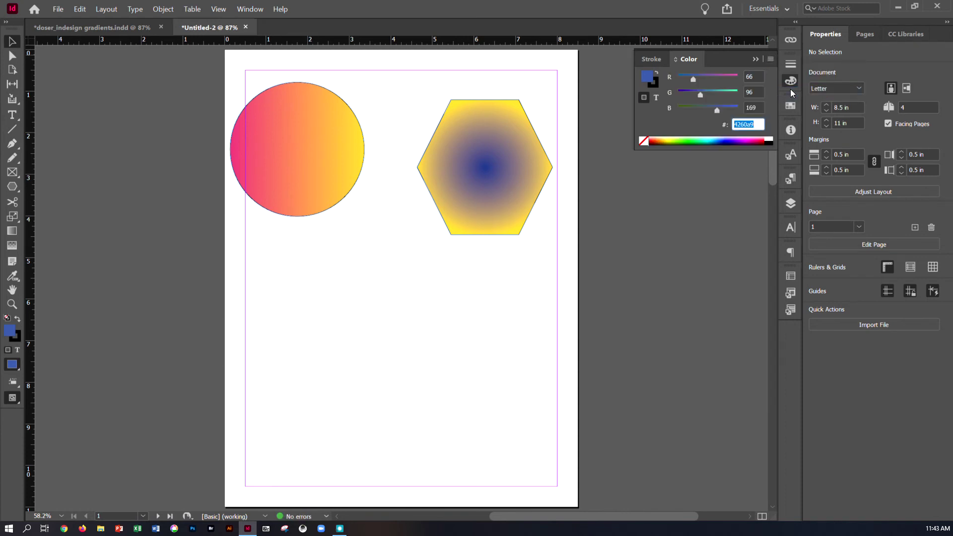
{"action": "key", "text": "Tab"}
{"action": "type", "text": "171"}
{"action": "key", "text": "Tab"}
{"action": "type", "text": "45"}
{"action": "key", "text": "Tab"}
{"action": "type", "text": "136"}
{"action": "key", "text": "Tab"}
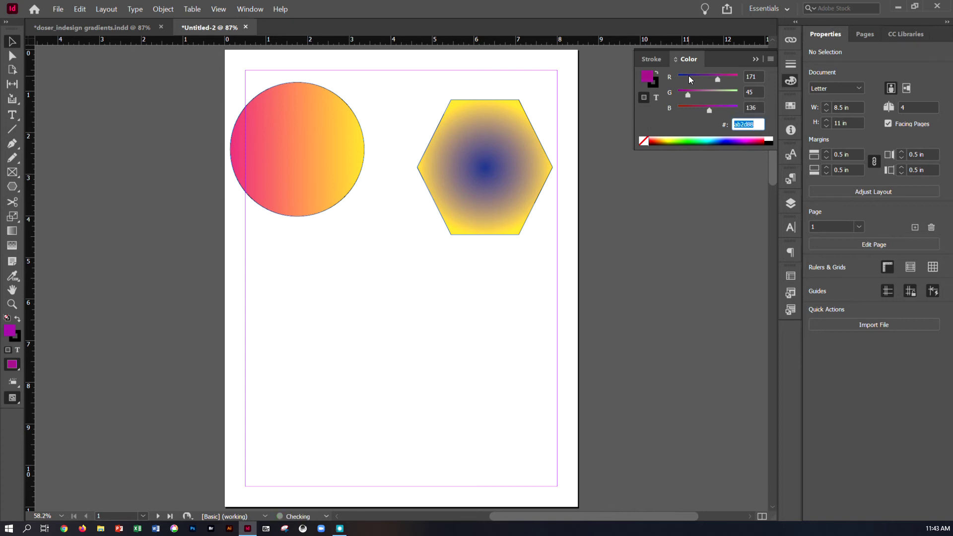
{"action": "left_click", "coordinate": [770, 59]}
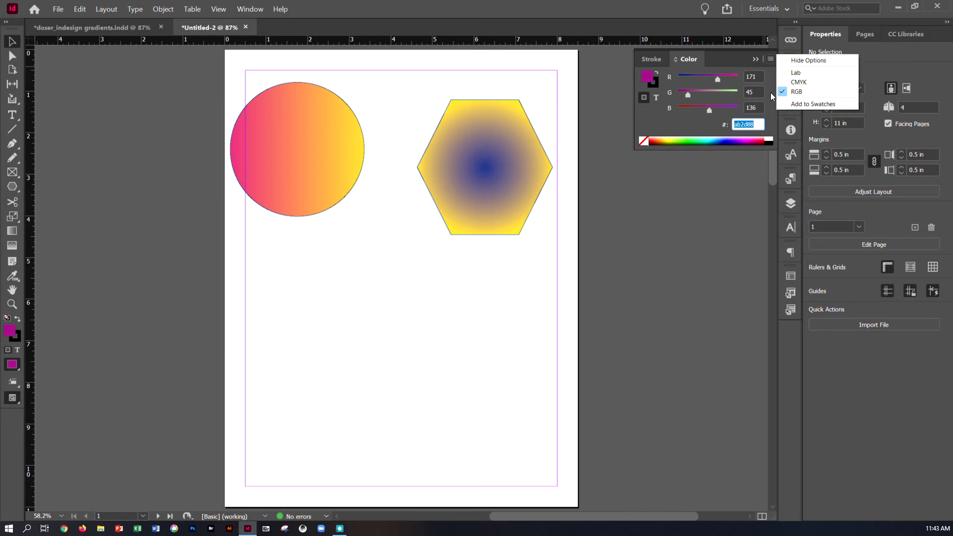
{"action": "left_click", "coordinate": [794, 103]}
Start a new linear gradient swatch and name it rainbow
{"action": "left_click", "coordinate": [789, 104]}
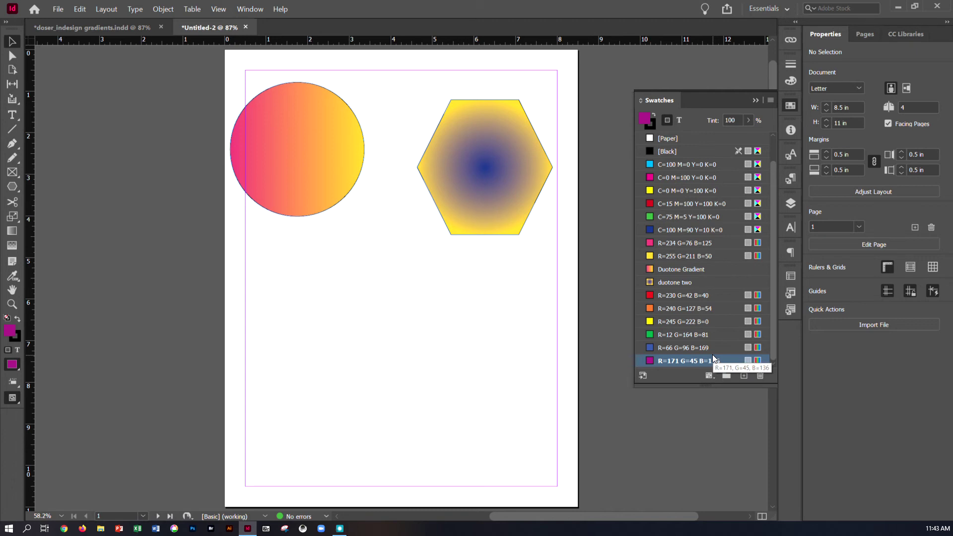
{"action": "left_click", "coordinate": [770, 101]}
{"action": "left_click", "coordinate": [793, 120]}
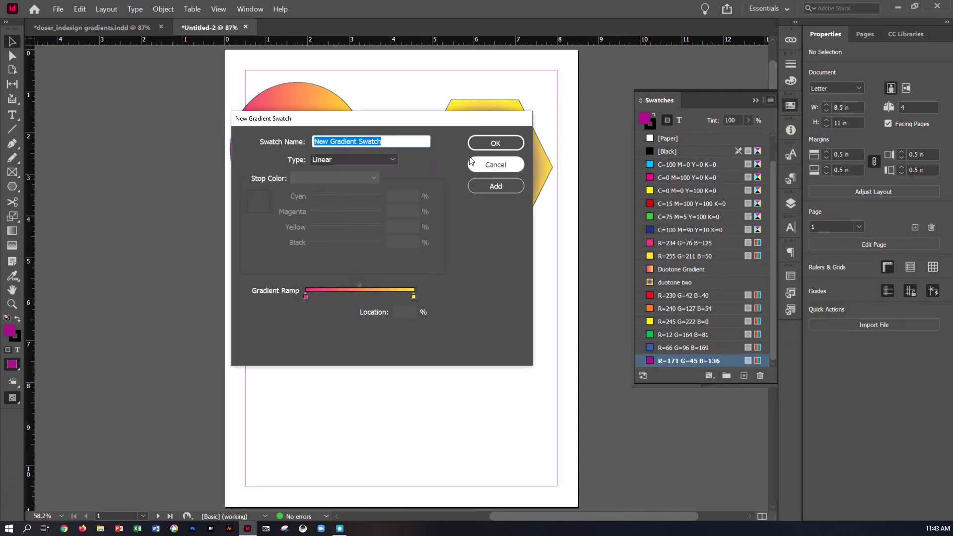
{"action": "type", "text": "red to"}
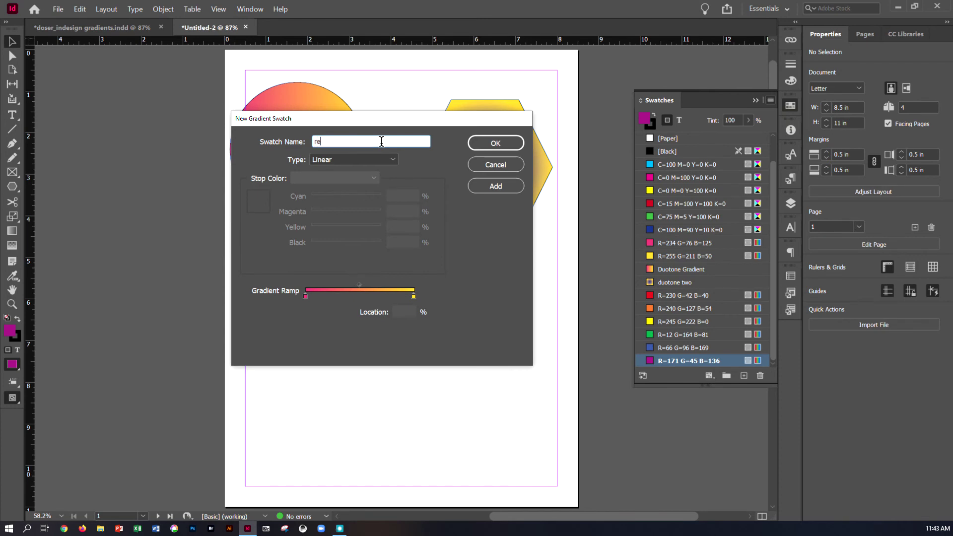
{"action": "key", "text": "BackSpace"}
{"action": "key", "text": "BackSpace"}
{"action": "key", "text": "BackSpace"}
{"action": "key", "text": "BackSpace"}
{"action": "key", "text": "BackSpace"}
{"action": "type", "text": "ainbow"}
Add five intermediate color stops to the gradient ramp at about 16%, 29%, 46%, 64% and 80%
{"action": "left_click", "coordinate": [322, 296]}
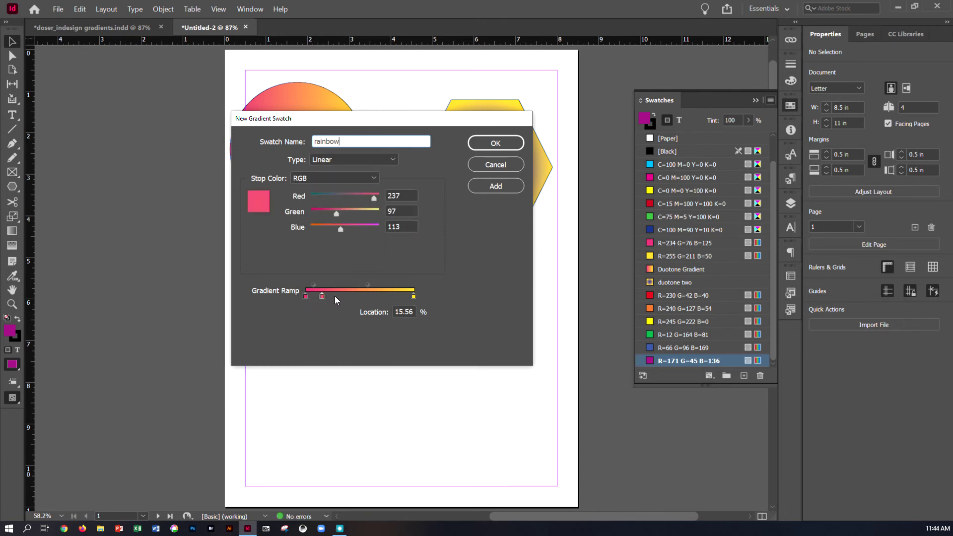
{"action": "left_click", "coordinate": [336, 297]}
{"action": "left_click", "coordinate": [355, 296]}
{"action": "left_click", "coordinate": [375, 297]}
{"action": "left_click", "coordinate": [391, 296]}
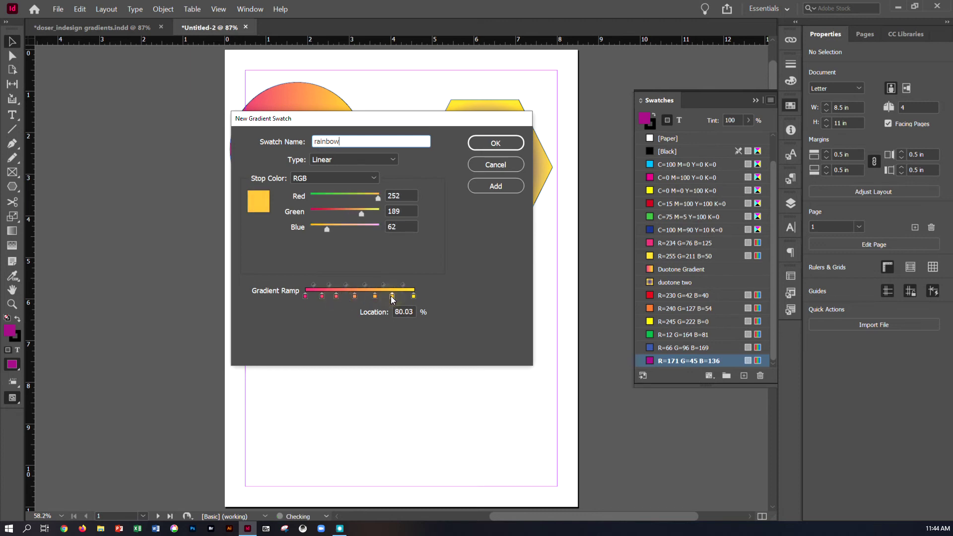
Assign the red swatch R=230 G=42 B=40 to the first gradient stop and the orange R=240 G=127 B=54 to the second
{"action": "left_click", "coordinate": [305, 296]}
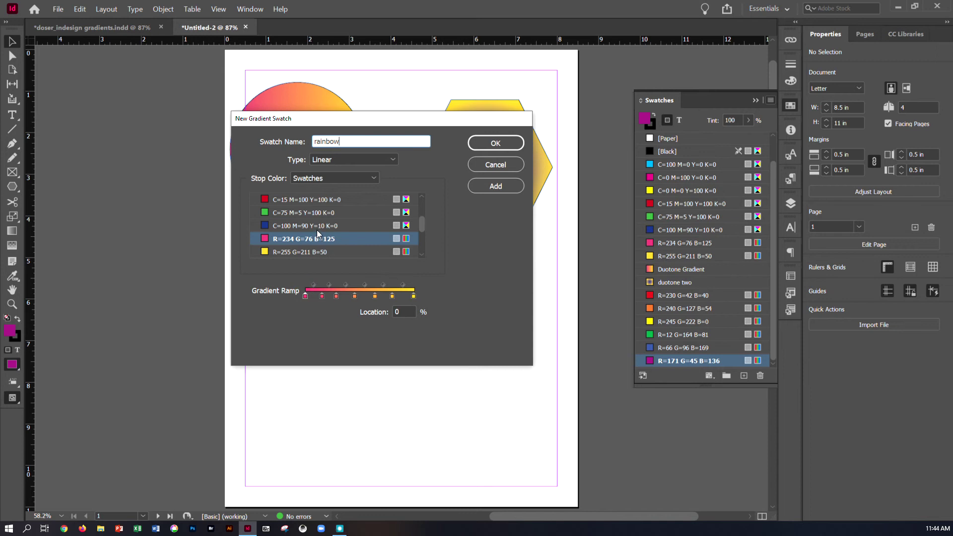
{"action": "scroll", "coordinate": [327, 207], "scroll_direction": "down", "scroll_amount": 3}
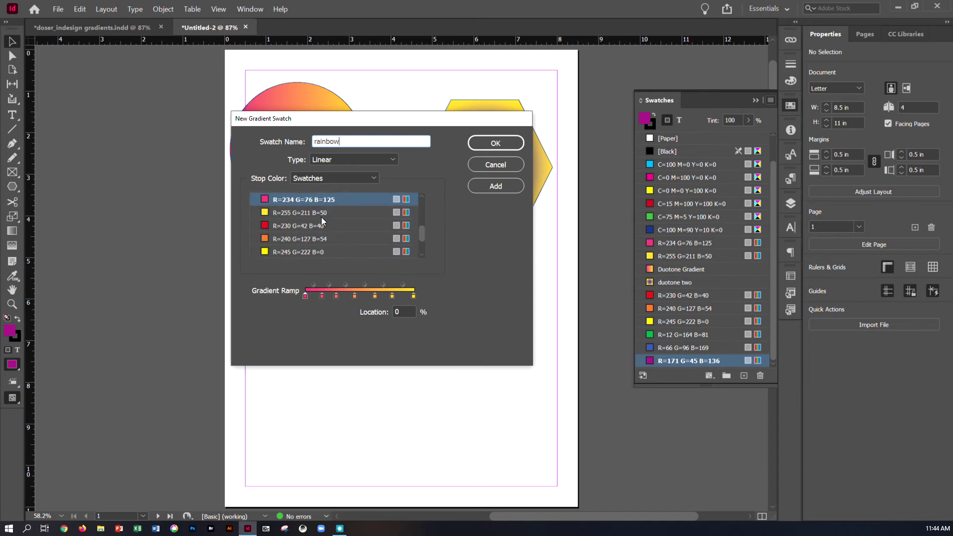
{"action": "left_click", "coordinate": [310, 225]}
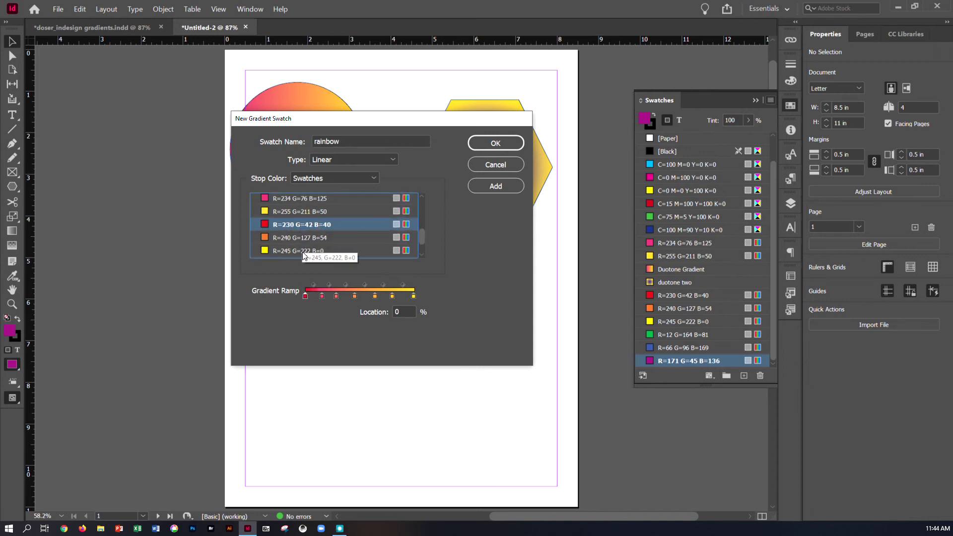
{"action": "left_click", "coordinate": [322, 297]}
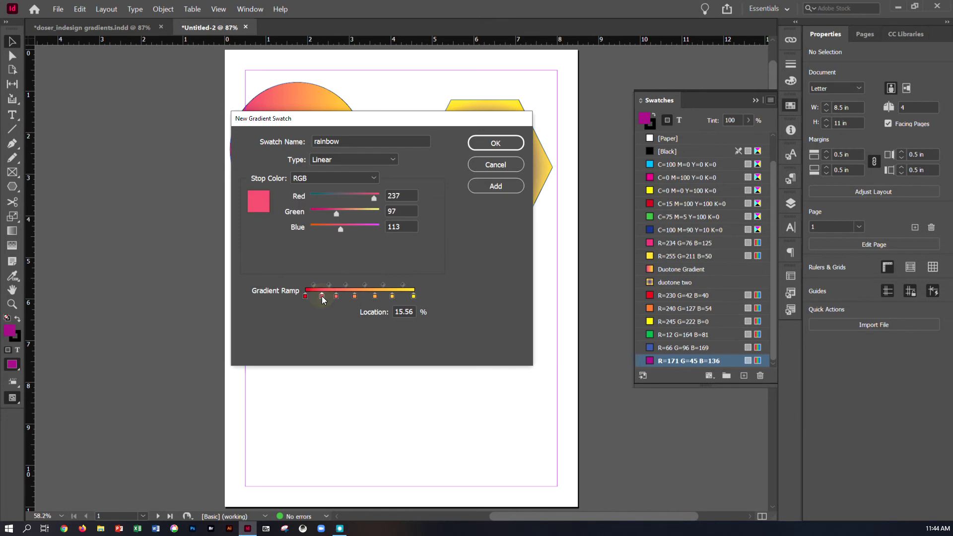
{"action": "left_click", "coordinate": [333, 179]}
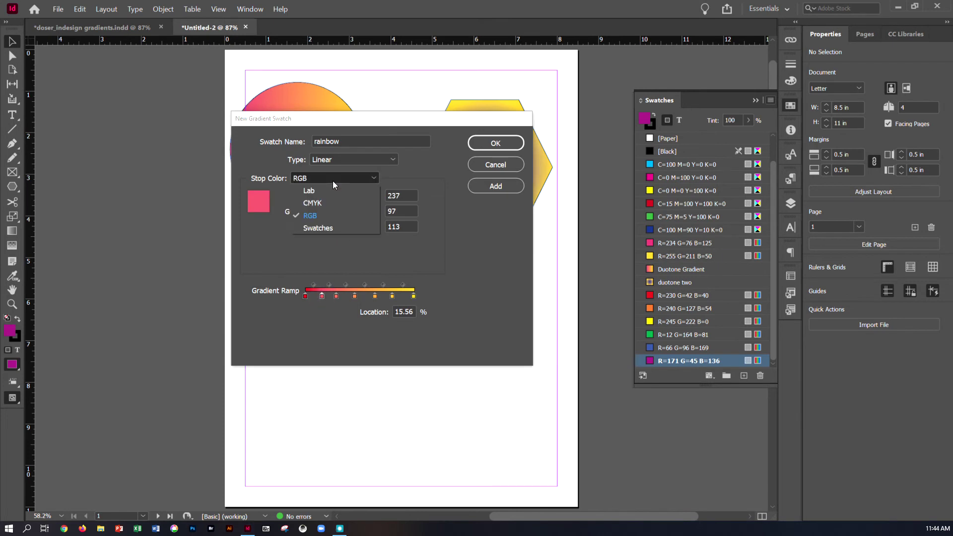
{"action": "left_click", "coordinate": [332, 229]}
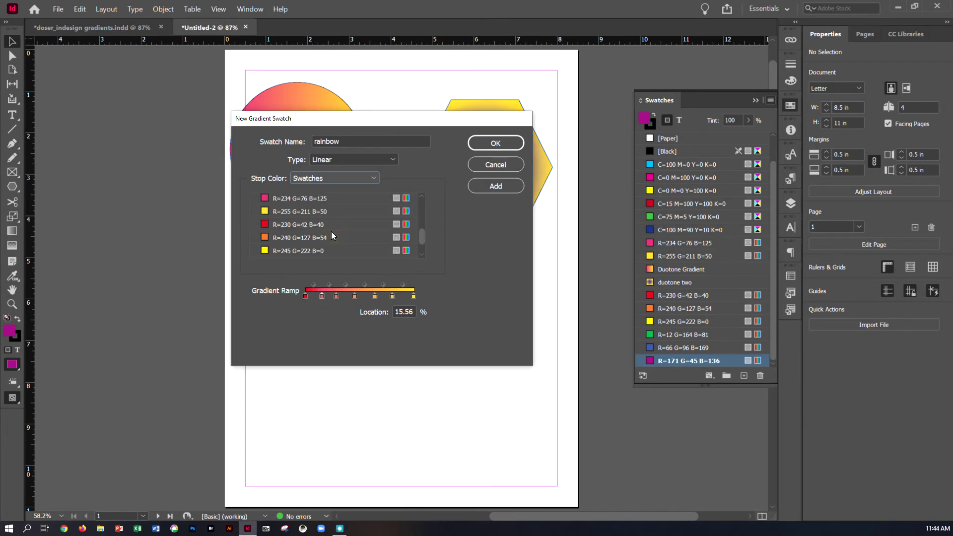
{"action": "scroll", "coordinate": [326, 234], "scroll_direction": "down", "scroll_amount": 1}
{"action": "key", "text": "Tab"}
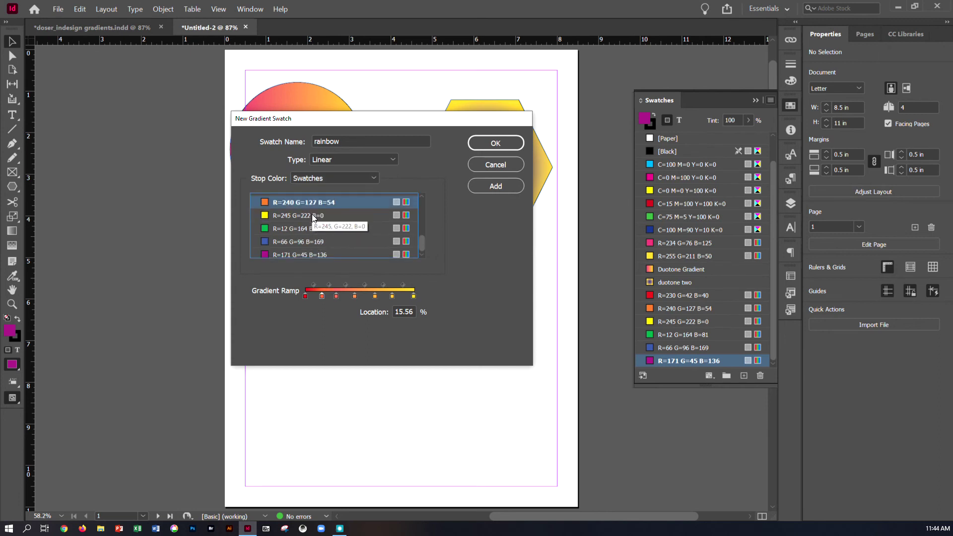
Assign the yellow swatch R=245 G=222 B=0 to the third gradient stop and the green R=12 G=164 B=81 to the fourth
{"action": "left_click", "coordinate": [336, 296]}
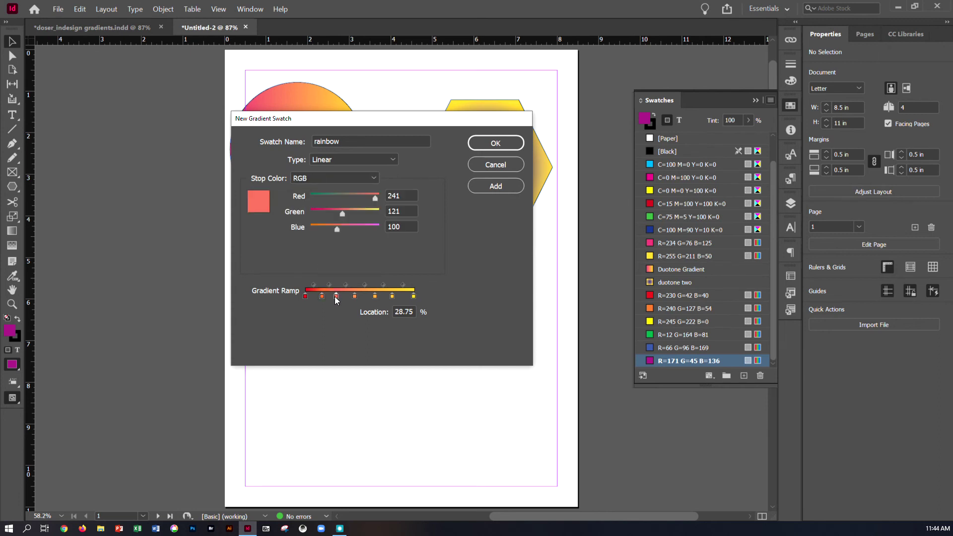
{"action": "left_click", "coordinate": [344, 181]}
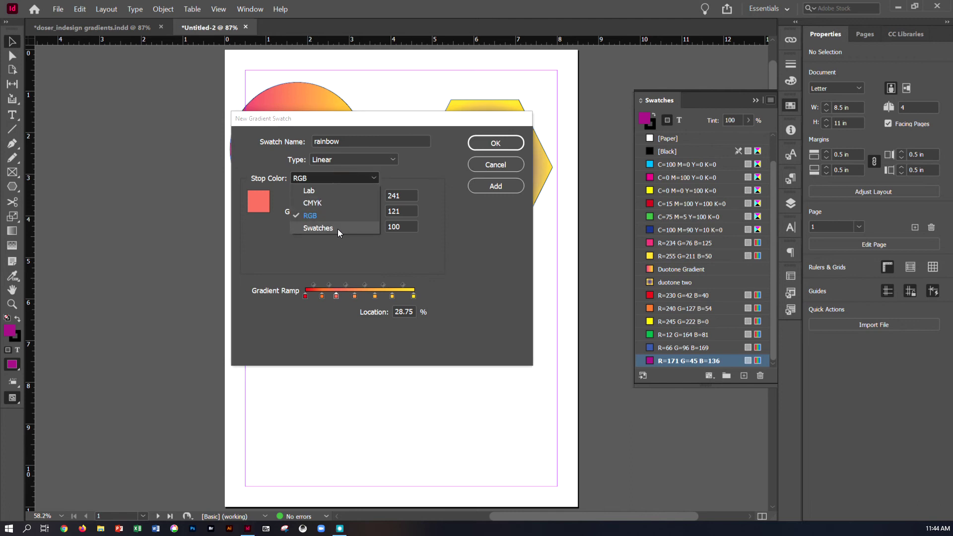
{"action": "left_click", "coordinate": [338, 229]}
{"action": "left_click", "coordinate": [333, 216]}
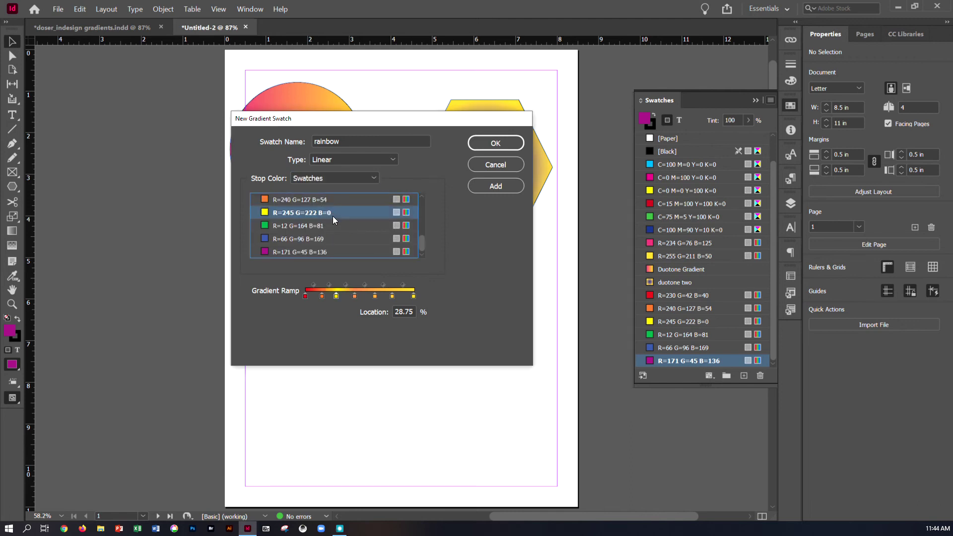
{"action": "left_click", "coordinate": [354, 296]}
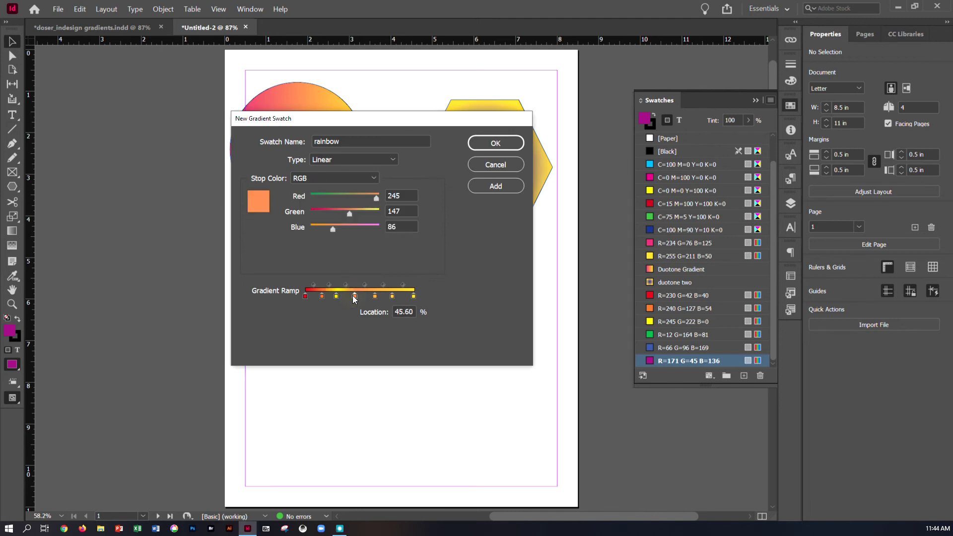
{"action": "left_click", "coordinate": [335, 177]}
{"action": "left_click", "coordinate": [335, 233]}
{"action": "left_click", "coordinate": [291, 226]}
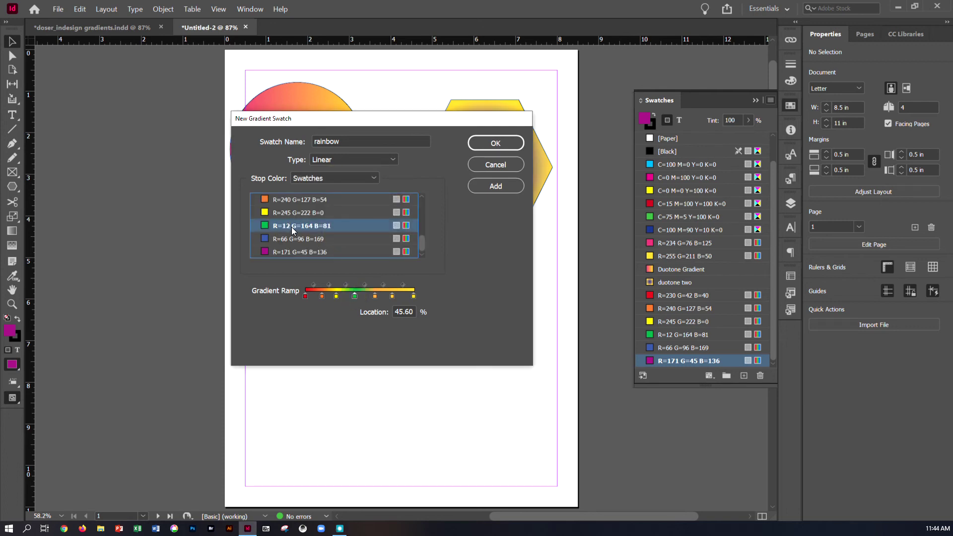
Assign the blue swatch R=66 G=96 B=169 to the fifth gradient stop and the purple R=171 G=45 B=136 to the sixth
{"action": "left_click", "coordinate": [375, 296]}
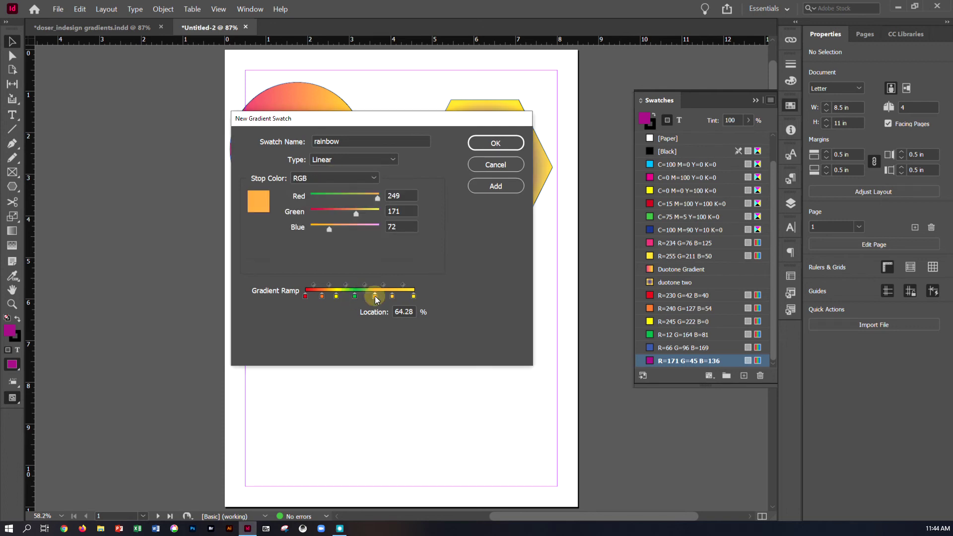
{"action": "left_click", "coordinate": [335, 182]}
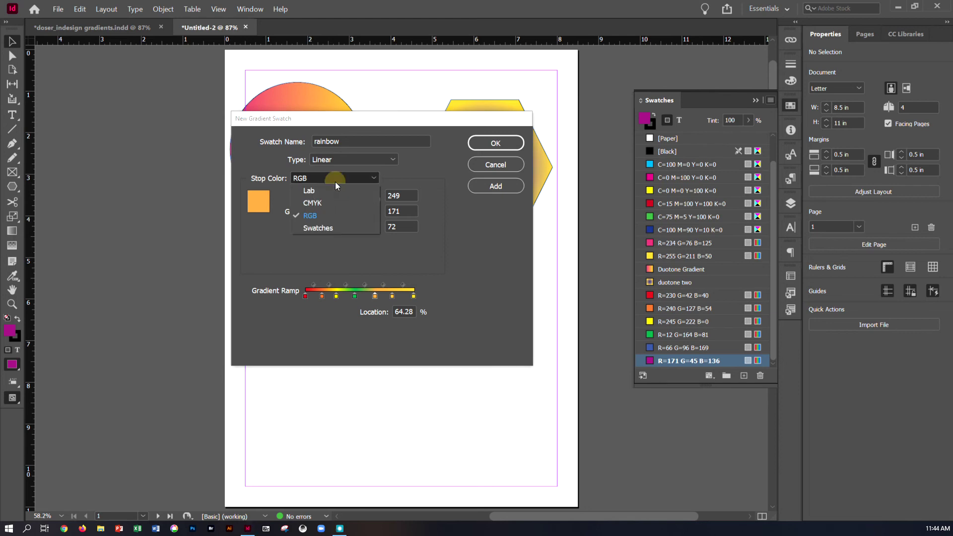
{"action": "left_click", "coordinate": [328, 233]}
{"action": "left_click", "coordinate": [320, 243]}
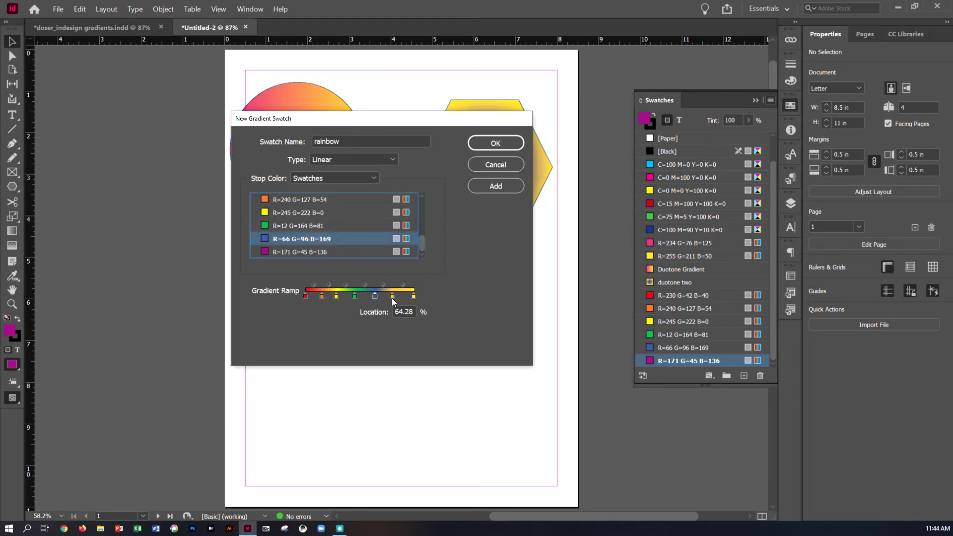
{"action": "left_click", "coordinate": [392, 296]}
{"action": "left_click", "coordinate": [355, 180]}
{"action": "left_click", "coordinate": [352, 224]}
{"action": "left_click", "coordinate": [330, 251]}
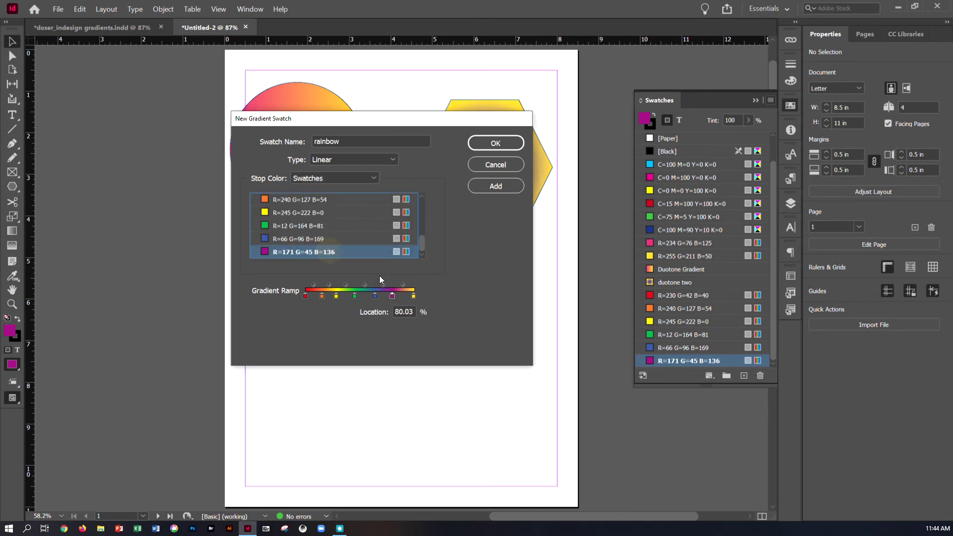
Remove the yellow end stop, spread the remaining stops across the full ramp with yellow at about 39%, and save the swatch
{"action": "left_click", "coordinate": [414, 297]}
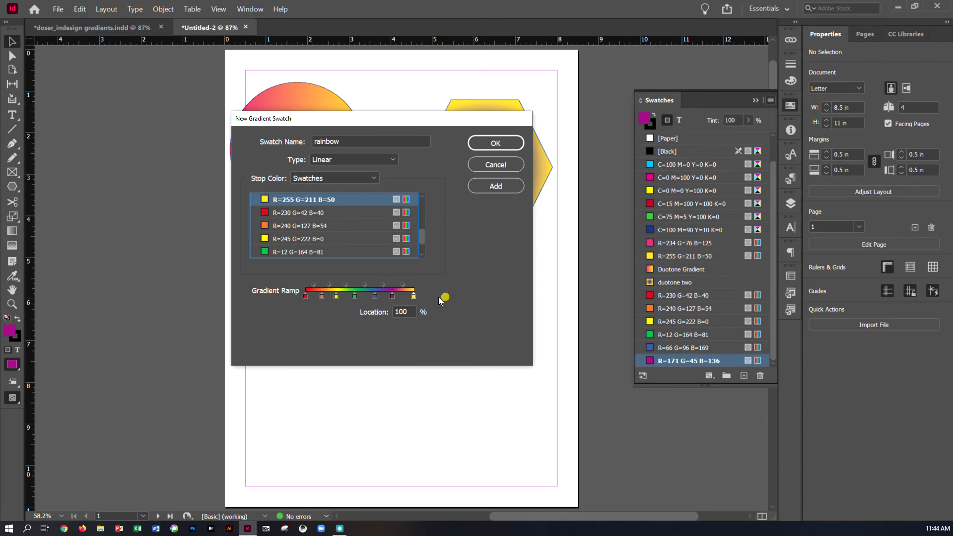
{"action": "left_click_drag", "start_coordinate": [413, 296], "coordinate": [442, 320]}
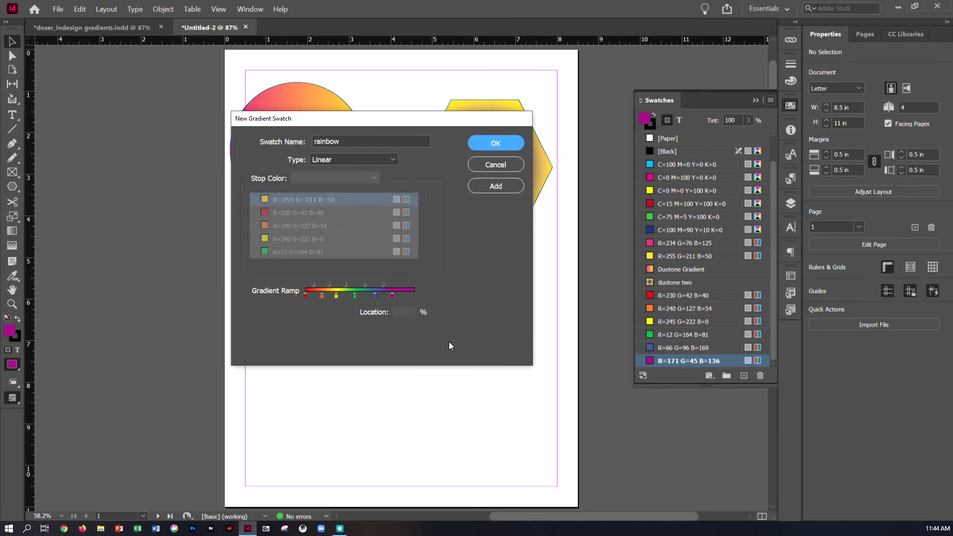
{"action": "left_click_drag", "start_coordinate": [392, 295], "coordinate": [342, 300]}
{"action": "left_click_drag", "start_coordinate": [322, 296], "coordinate": [348, 299]}
{"action": "left_click", "coordinate": [364, 298]}
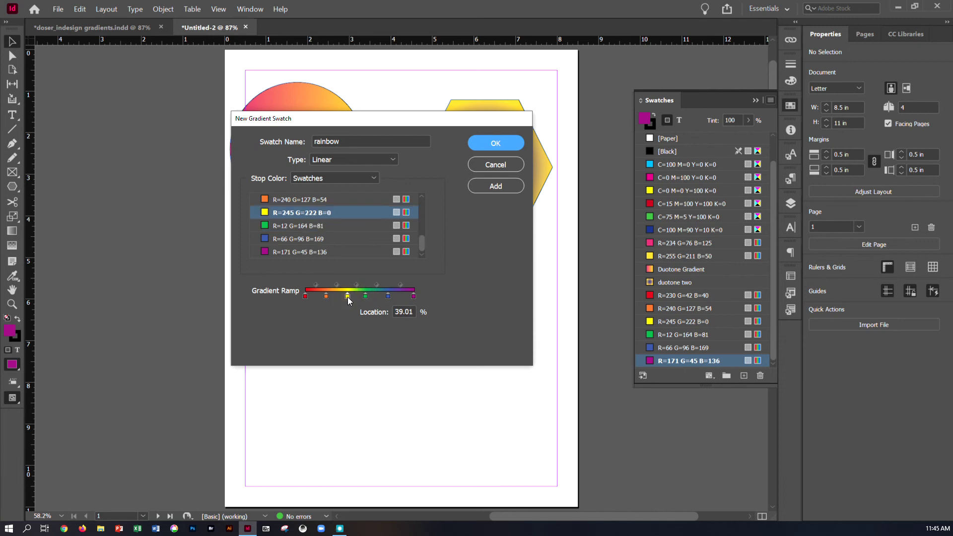
{"action": "left_click", "coordinate": [493, 183]}
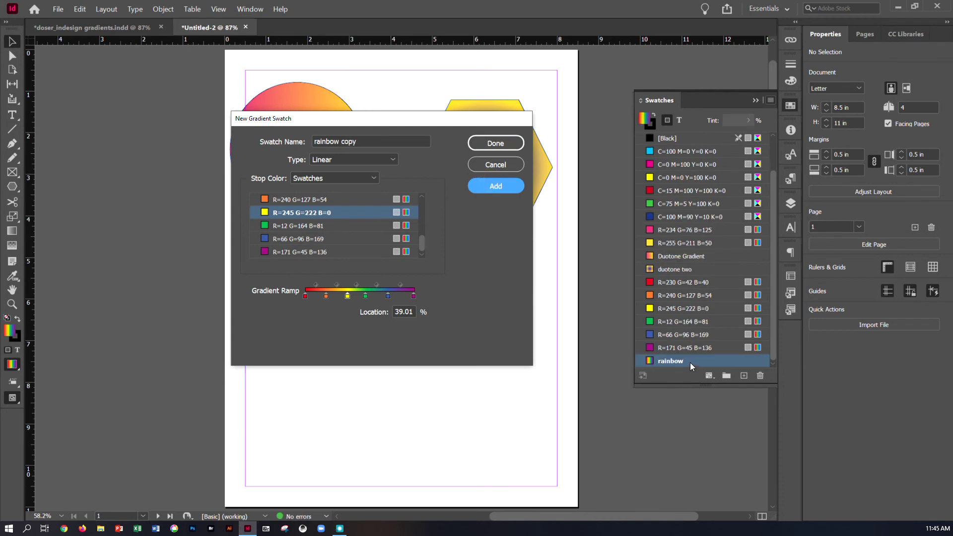
{"action": "left_click", "coordinate": [495, 143]}
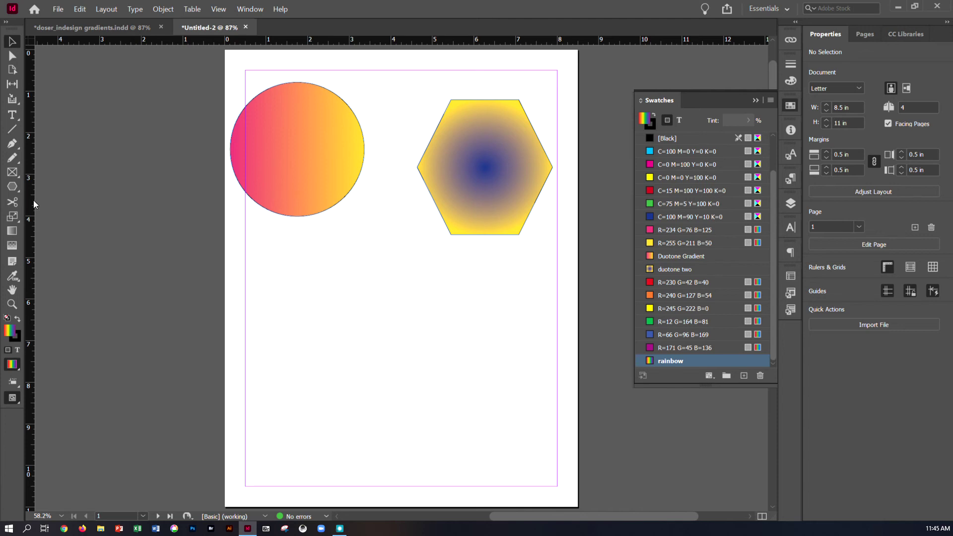
Draw a rainbow-filled rectangle of about 2.87 x 2.88 in below the circle on page 1
{"action": "left_click", "coordinate": [14, 188]}
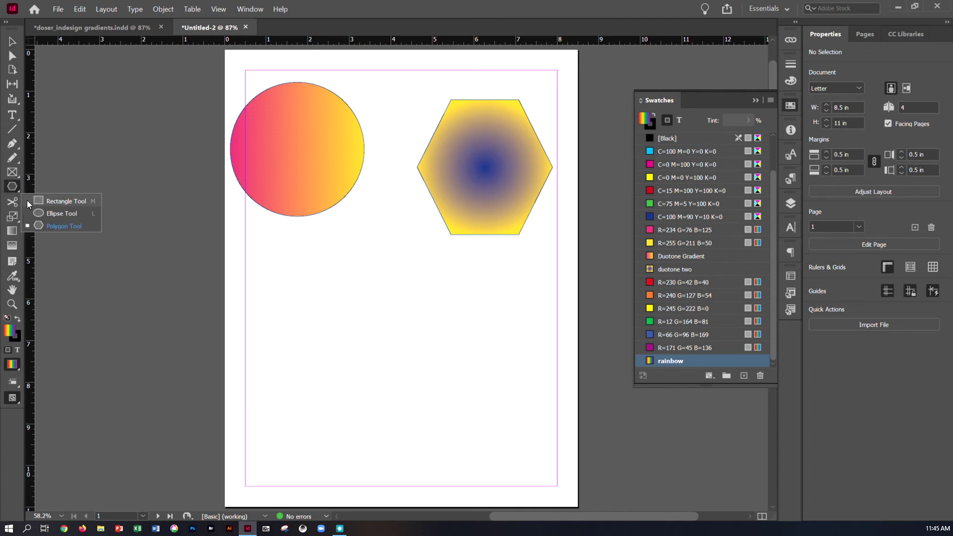
{"action": "left_click", "coordinate": [42, 201]}
{"action": "left_click_drag", "start_coordinate": [245, 287], "coordinate": [364, 406]}
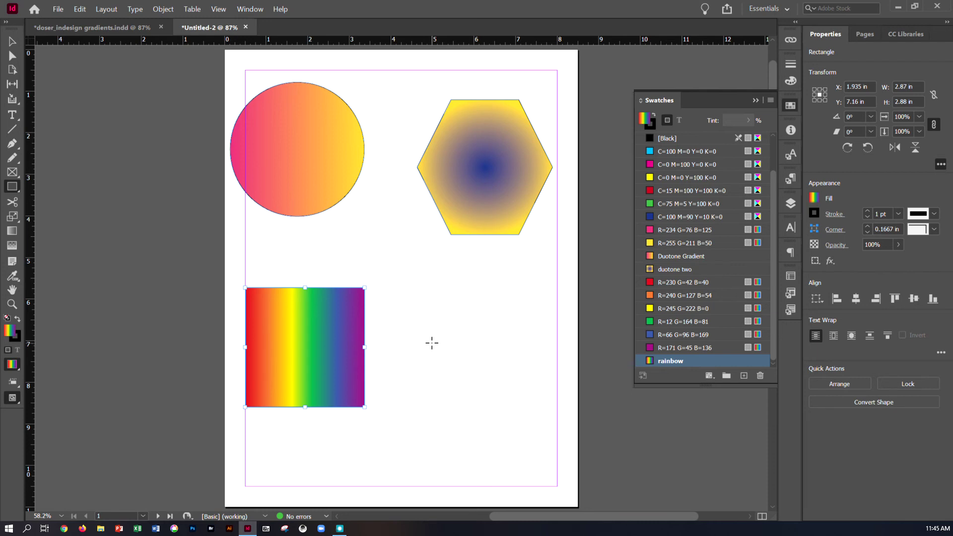
Go to page 2 and draw a rainbow-filled rectangle covering the entire page
{"action": "left_click", "coordinate": [864, 34]}
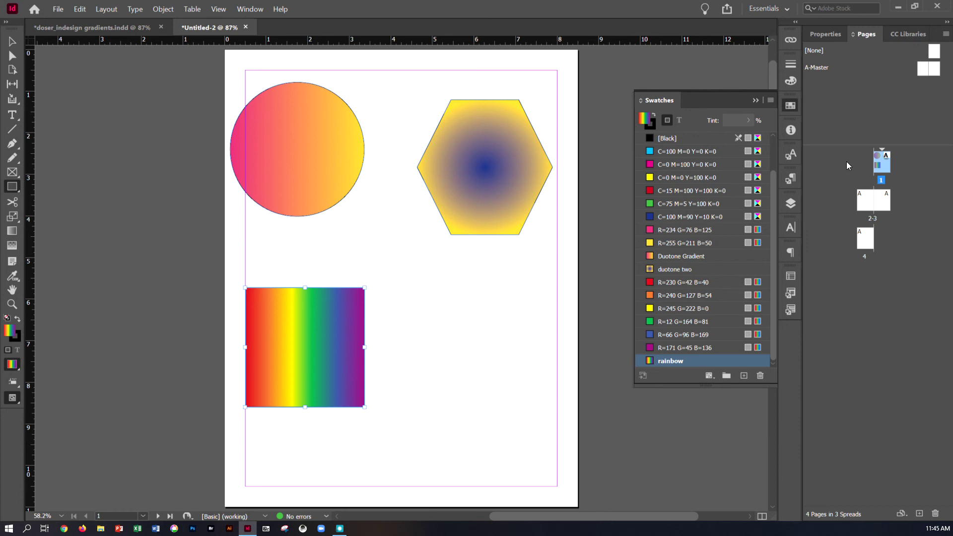
{"action": "double_click", "coordinate": [873, 207]}
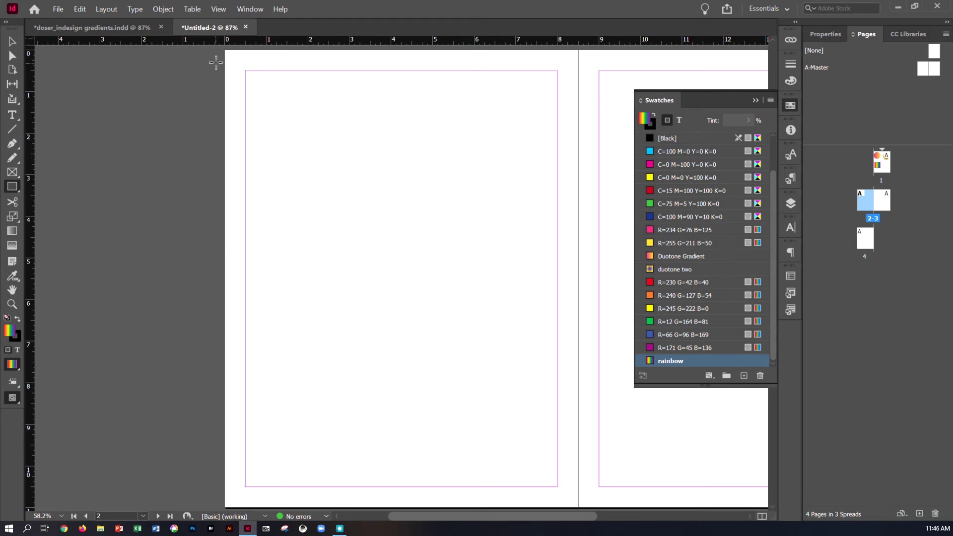
{"action": "left_click_drag", "start_coordinate": [225, 50], "coordinate": [578, 506]}
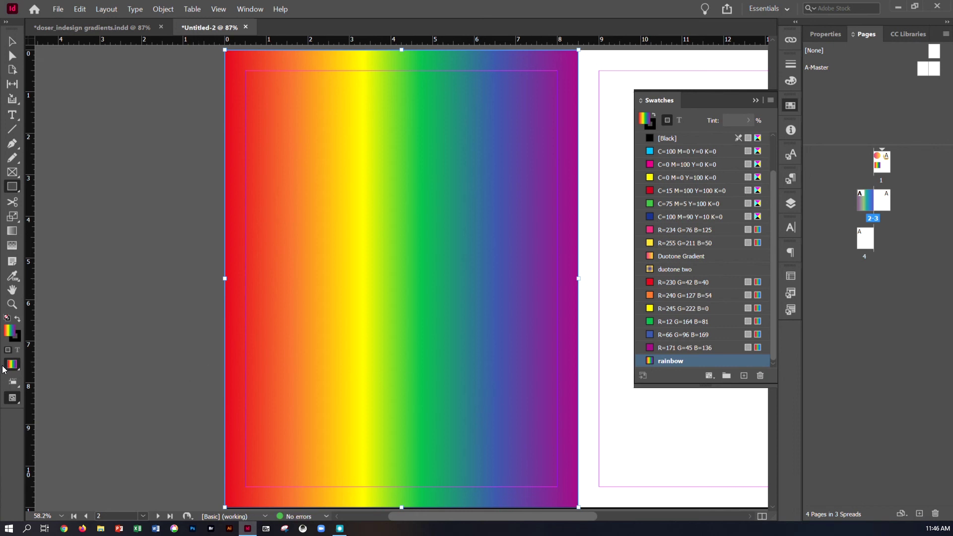
Apply Gradient Feather to the page 2 rainbow rectangle, trying vertical, horizontal and diagonal fades and ending with a short diagonal fade above its lower-left corner
{"action": "left_click", "coordinate": [12, 245]}
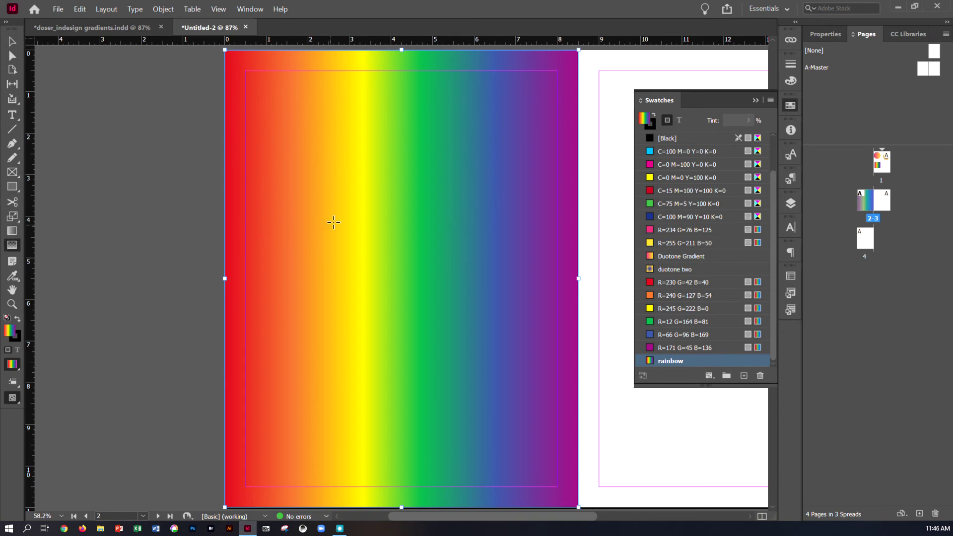
{"action": "left_click_drag", "start_coordinate": [381, 89], "coordinate": [370, 430]}
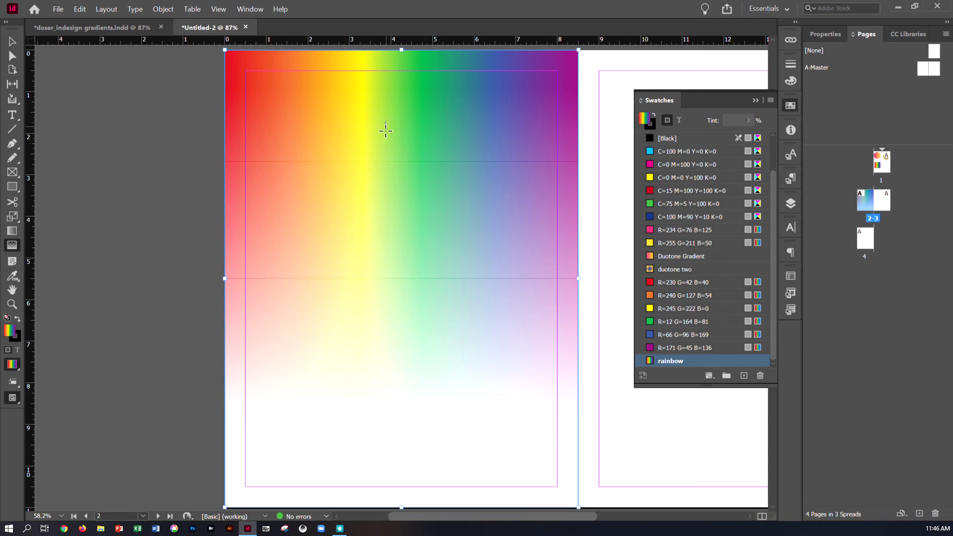
{"action": "left_click_drag", "start_coordinate": [386, 124], "coordinate": [385, 154]}
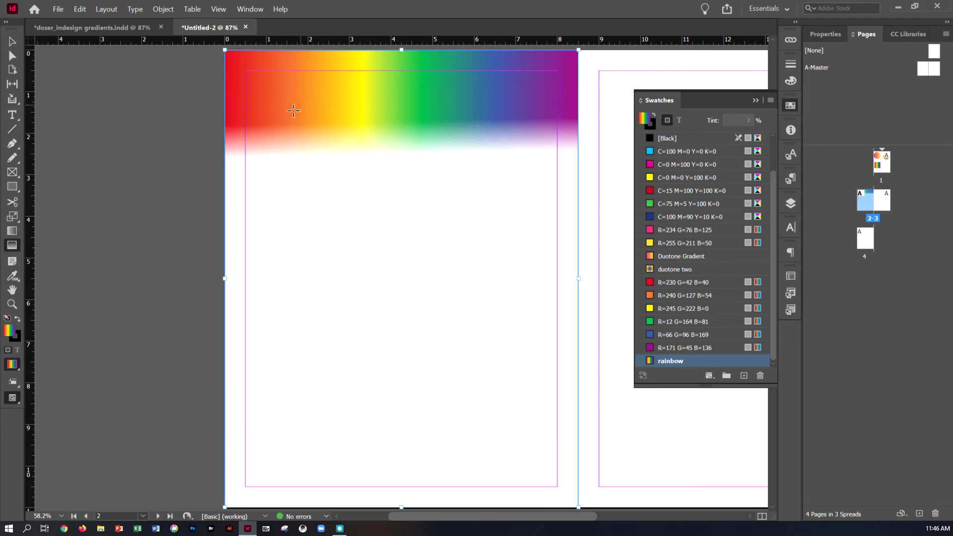
{"action": "left_click_drag", "start_coordinate": [263, 213], "coordinate": [456, 231]}
{"action": "left_click_drag", "start_coordinate": [262, 106], "coordinate": [474, 350]}
{"action": "left_click_drag", "start_coordinate": [251, 79], "coordinate": [515, 430]}
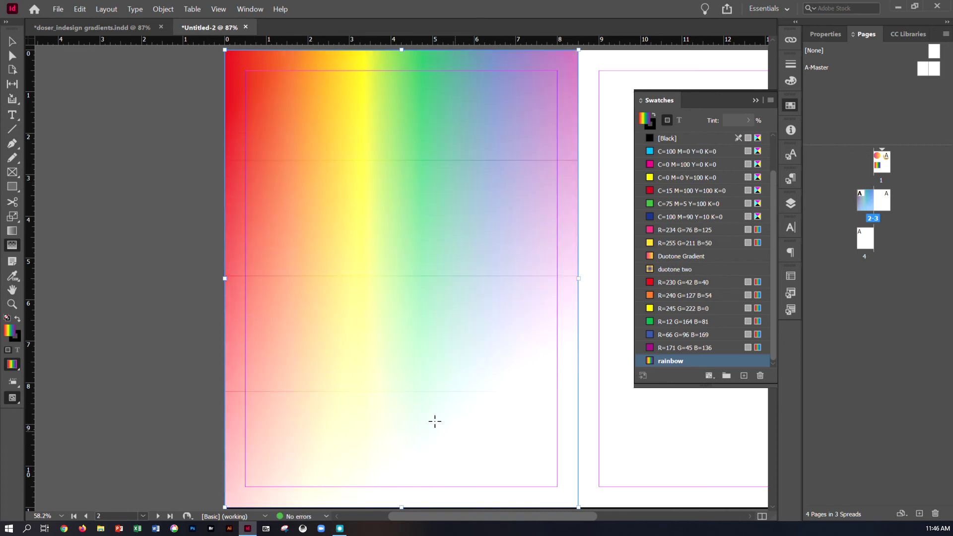
{"action": "left_click_drag", "start_coordinate": [356, 372], "coordinate": [387, 329]}
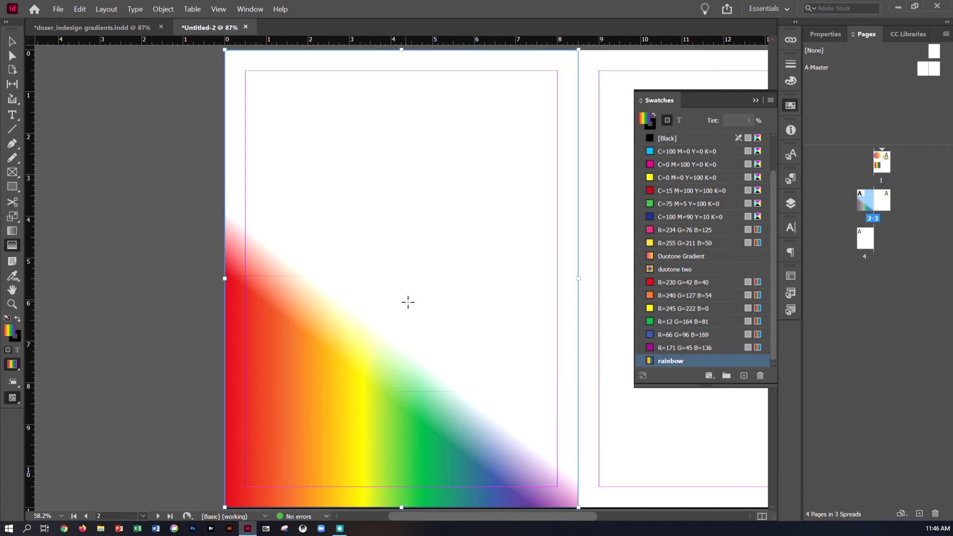
Cover page 3 with a rectangle filled R=66 G=96 B=169 and fade it from top to bottom with Gradient Feather
{"action": "left_click_drag", "start_coordinate": [472, 517], "coordinate": [564, 518]}
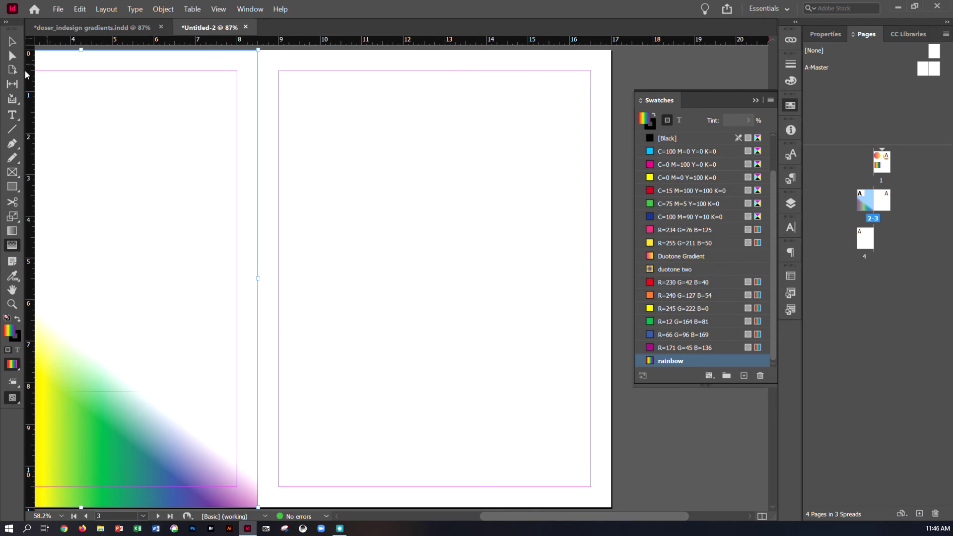
{"action": "left_click", "coordinate": [12, 186]}
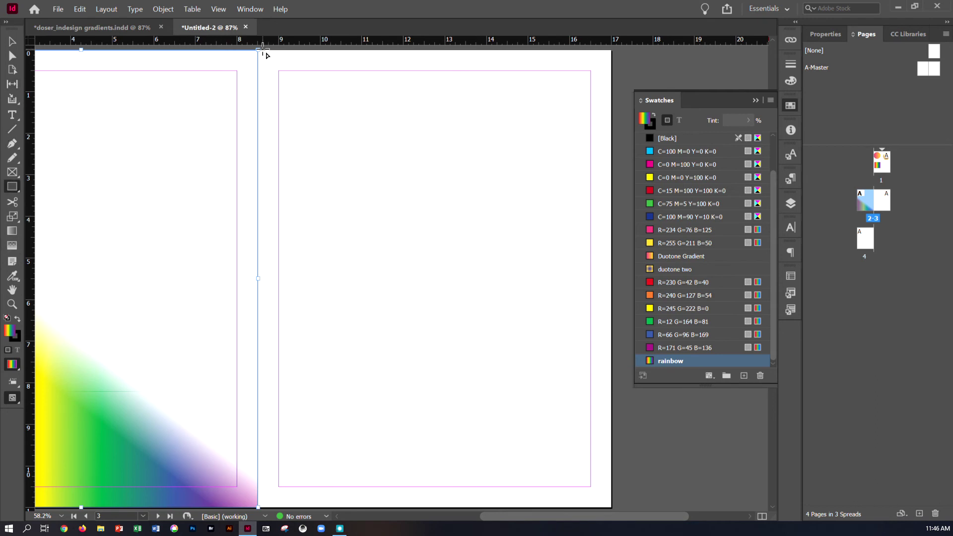
{"action": "mouse_move", "coordinate": [262, 50]}
{"action": "left_mouse_down"}
{"action": "mouse_move", "coordinate": [308, 131]}
{"action": "mouse_move", "coordinate": [610, 506]}
{"action": "left_mouse_up"}
{"action": "left_click", "coordinate": [670, 335]}
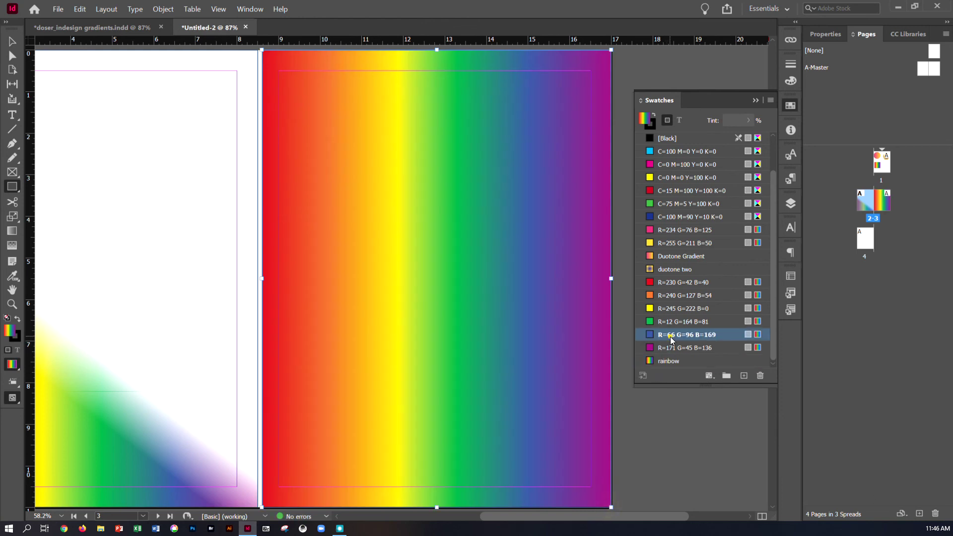
{"action": "left_click", "coordinate": [12, 244]}
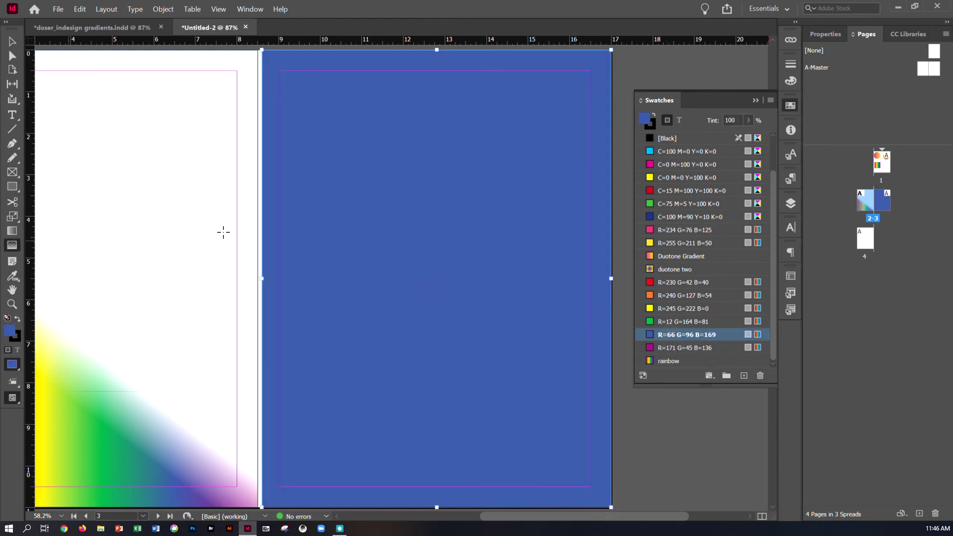
{"action": "left_click_drag", "start_coordinate": [379, 53], "coordinate": [387, 395]}
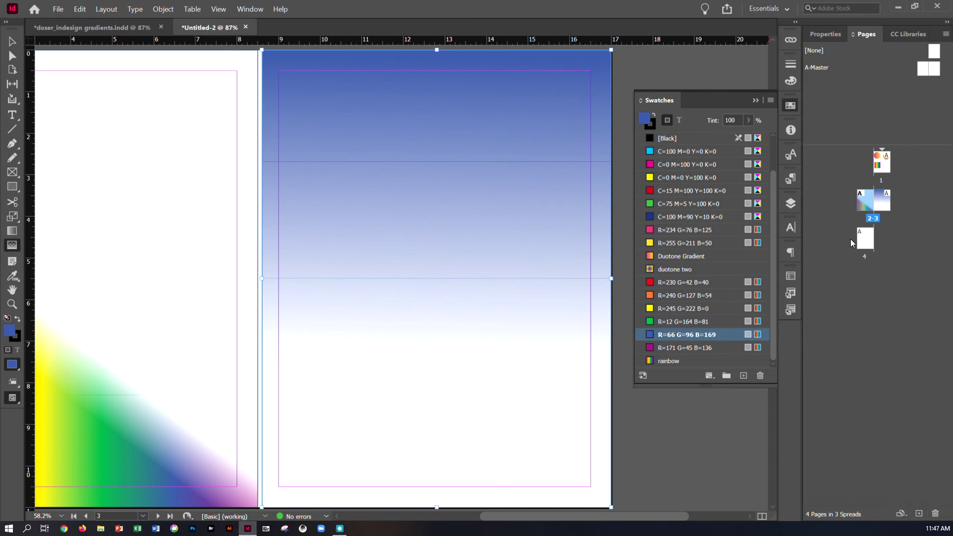
Go to page 4 and draw a text frame of about 4.9 x 3.1 in in the page's upper half
{"action": "scroll", "coordinate": [456, 241], "scroll_direction": "down", "scroll_amount": 1}
{"action": "scroll", "coordinate": [456, 241], "scroll_direction": "down", "scroll_amount": 3}
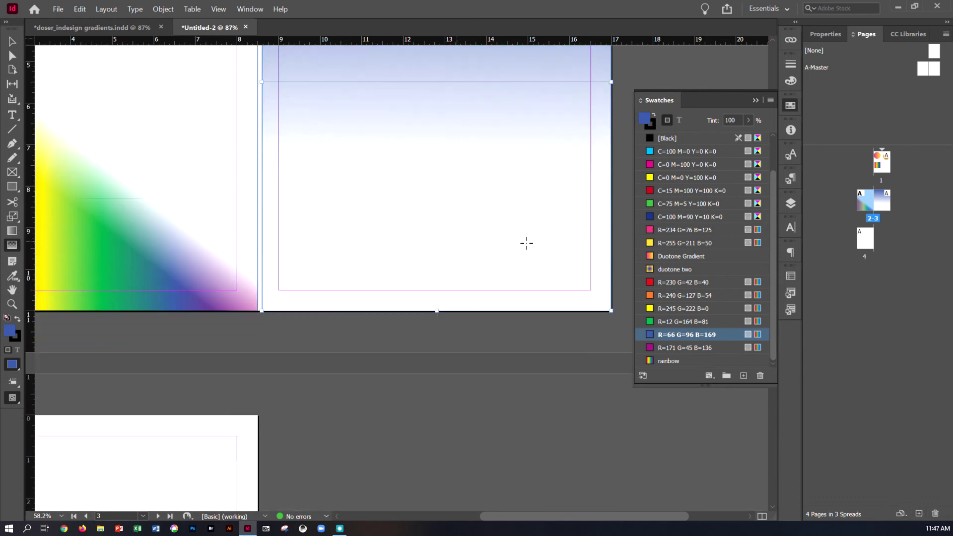
{"action": "double_click", "coordinate": [865, 240]}
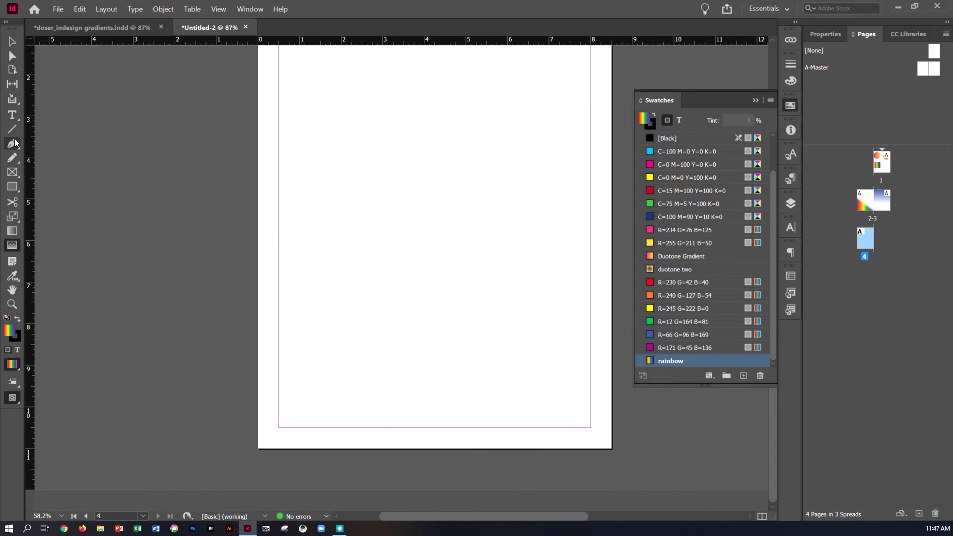
{"action": "left_click", "coordinate": [13, 114]}
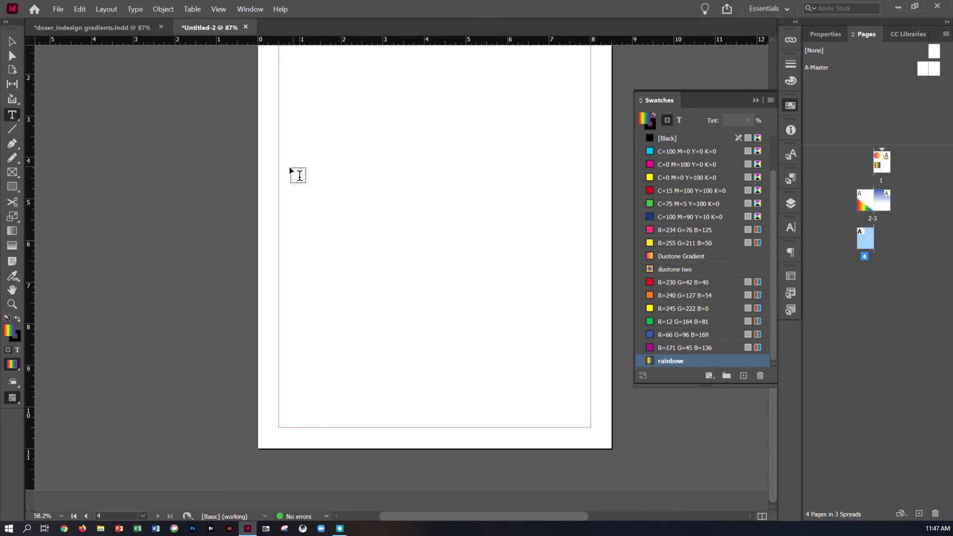
{"action": "left_click_drag", "start_coordinate": [300, 92], "coordinate": [502, 219]}
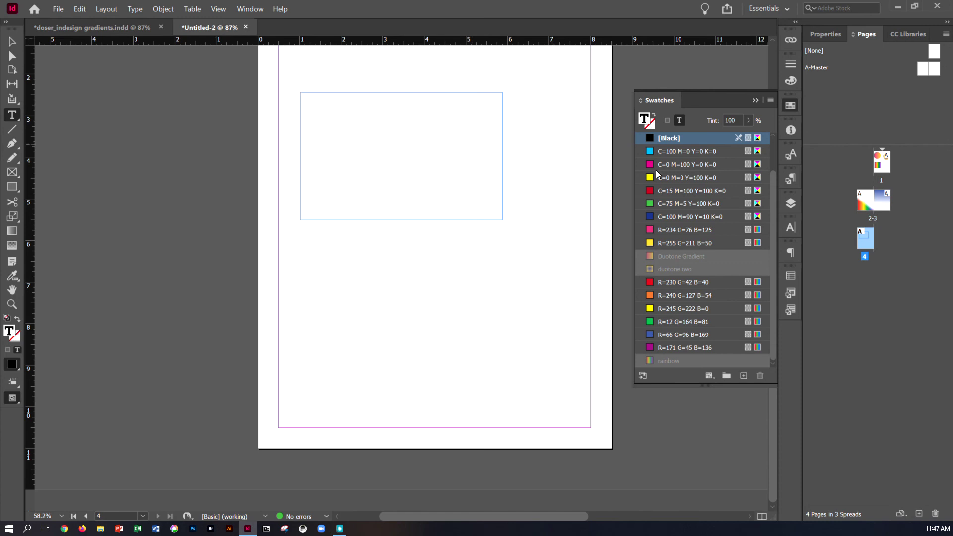
Show the object properties and enter the word PEACE in the page 4 text frame
{"action": "left_click", "coordinate": [836, 34]}
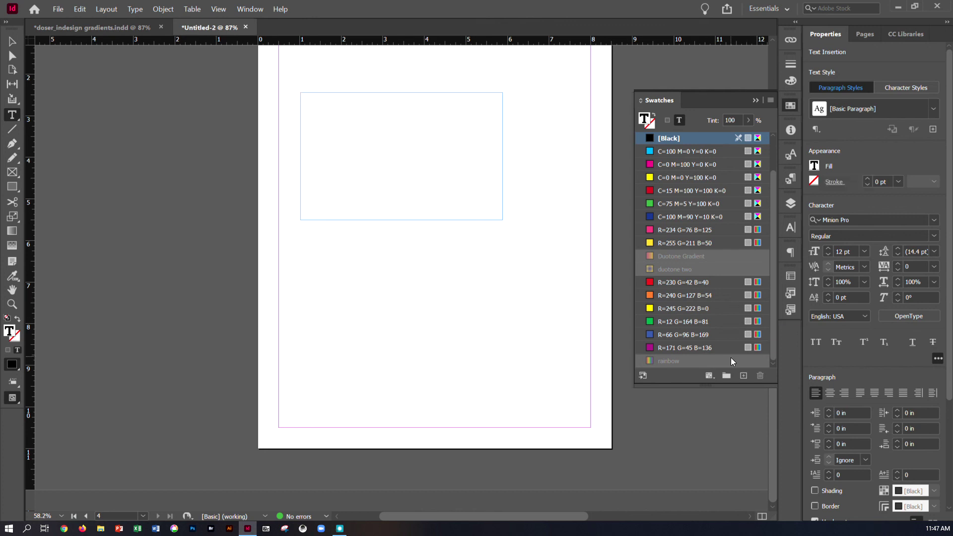
{"action": "left_click", "coordinate": [77, 144]}
{"action": "left_click", "coordinate": [11, 42]}
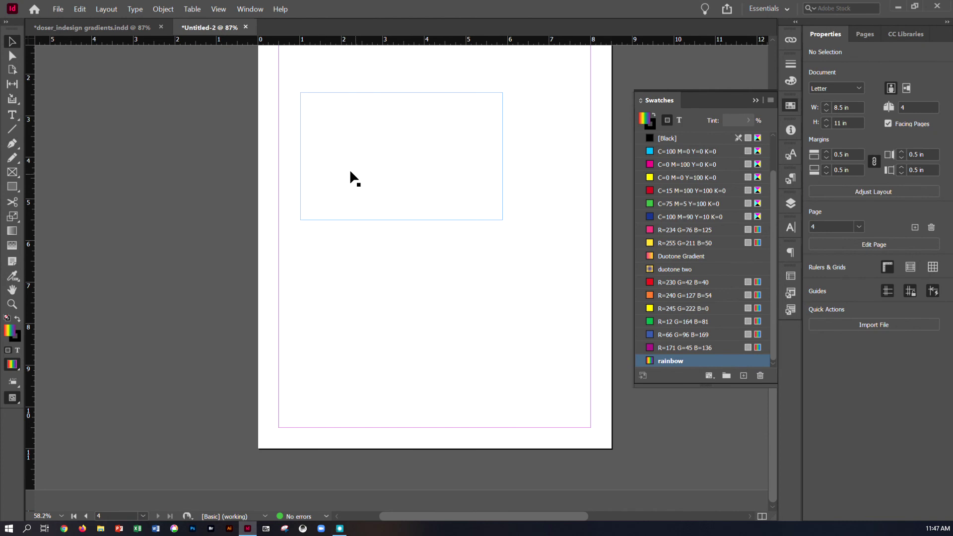
{"action": "left_click", "coordinate": [13, 114]}
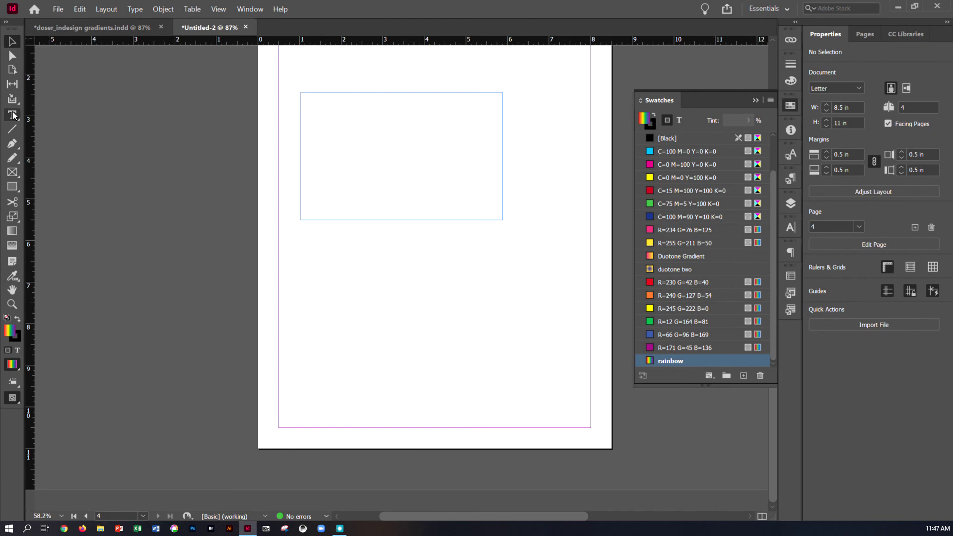
{"action": "left_click", "coordinate": [327, 149]}
{"action": "type", "text": "pe"}
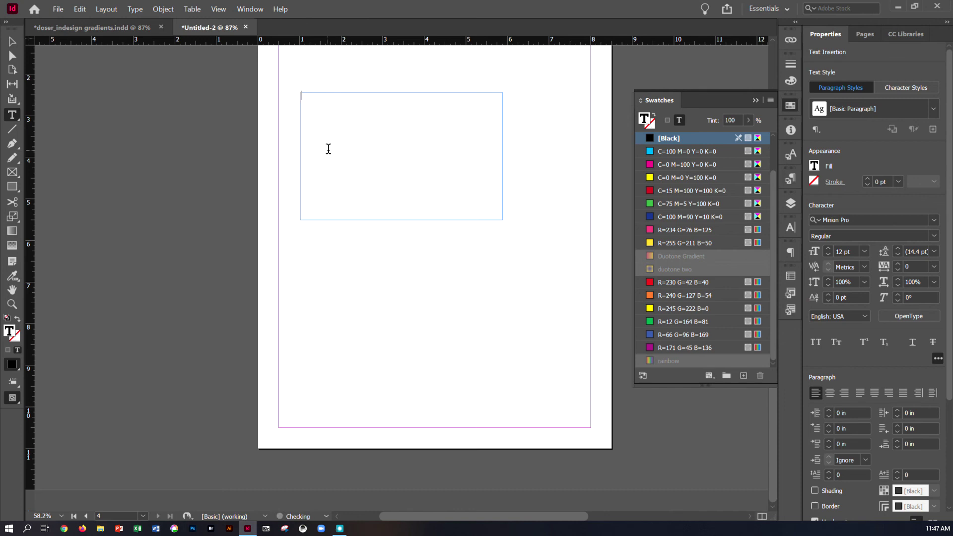
{"action": "type", "text": "PEACE"}
Select the word PEACE and enlarge its font size through 60 pt and 72 pt to 200 pt
{"action": "left_click_drag", "start_coordinate": [332, 95], "coordinate": [283, 94]}
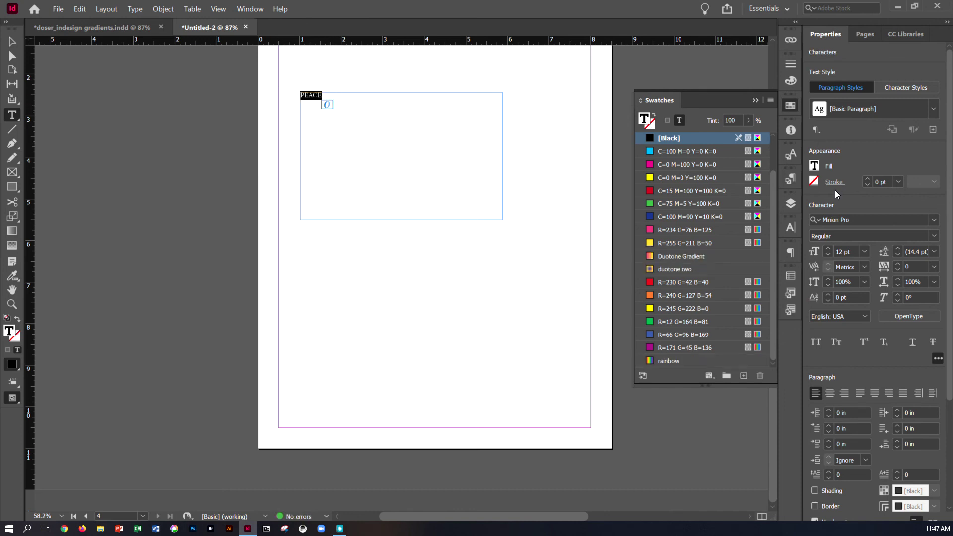
{"action": "left_click", "coordinate": [866, 251]}
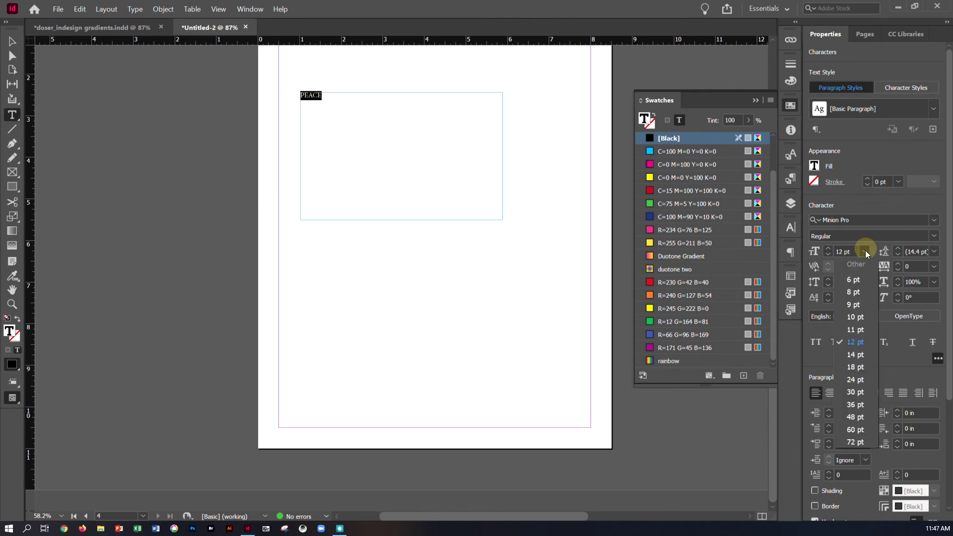
{"action": "left_click", "coordinate": [866, 428]}
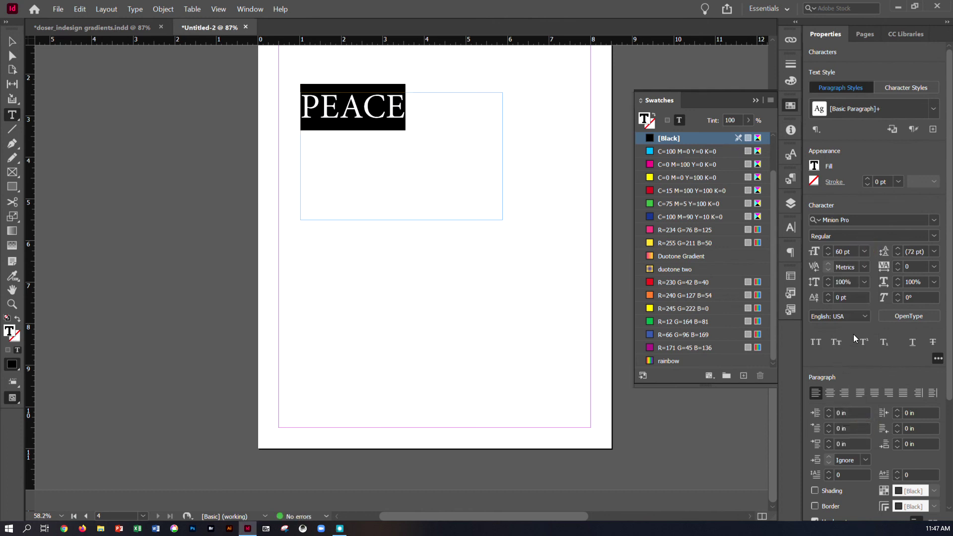
{"action": "left_click", "coordinate": [866, 252]}
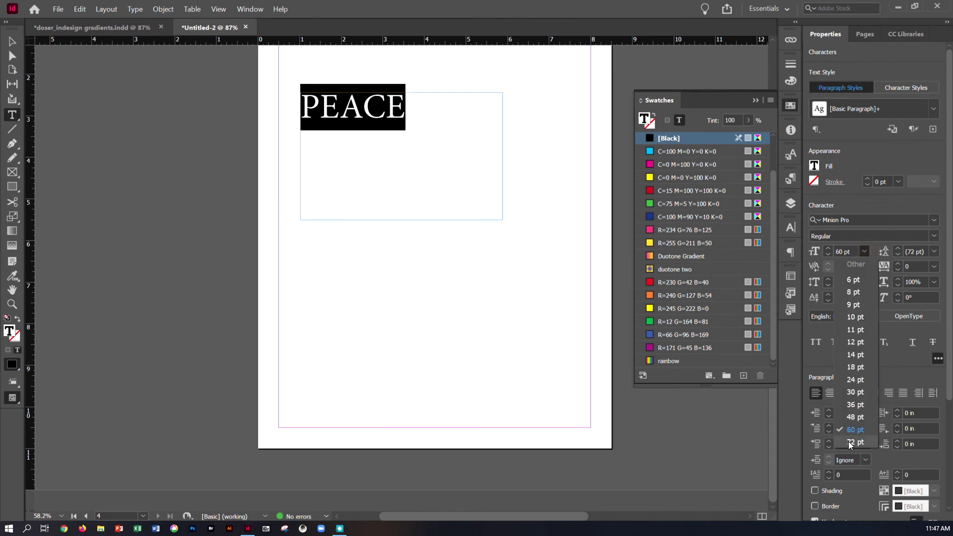
{"action": "left_click", "coordinate": [847, 442]}
{"action": "left_click", "coordinate": [853, 252]}
{"action": "type", "text": "200"}
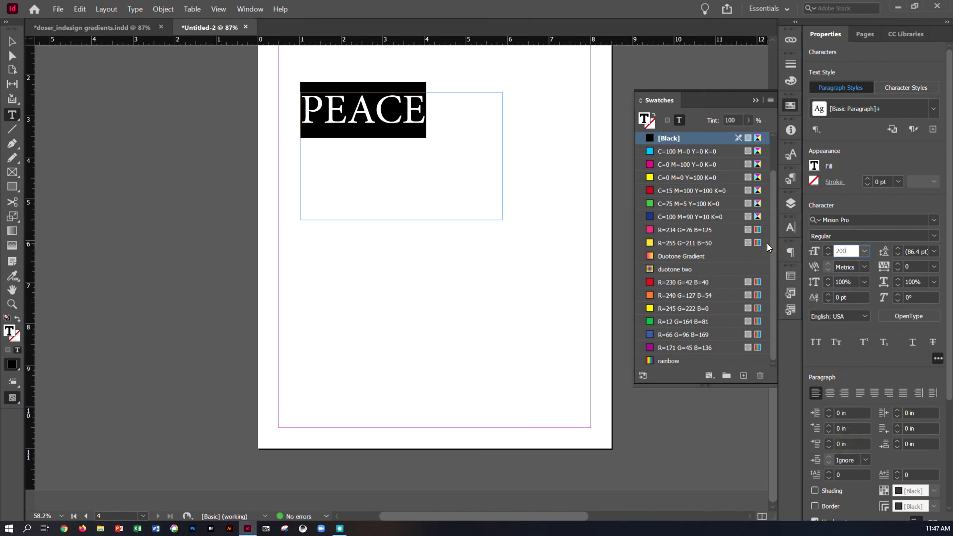
{"action": "key", "text": "Return"}
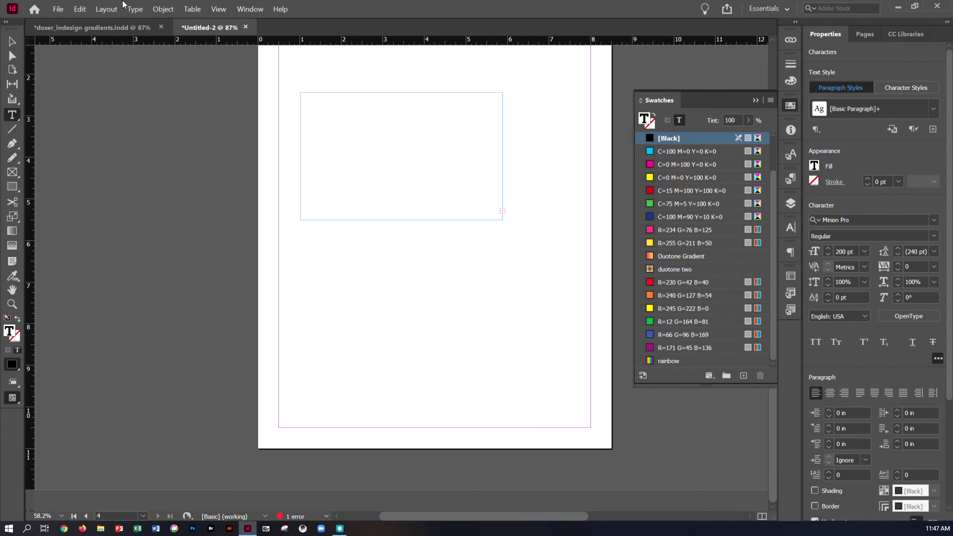
Enlarge the text frame to 7.16 x 5.12 in from its lower-right corner and set its font size to 175 pt
{"action": "left_click", "coordinate": [22, 40]}
{"action": "left_click_drag", "start_coordinate": [502, 219], "coordinate": [597, 305]}
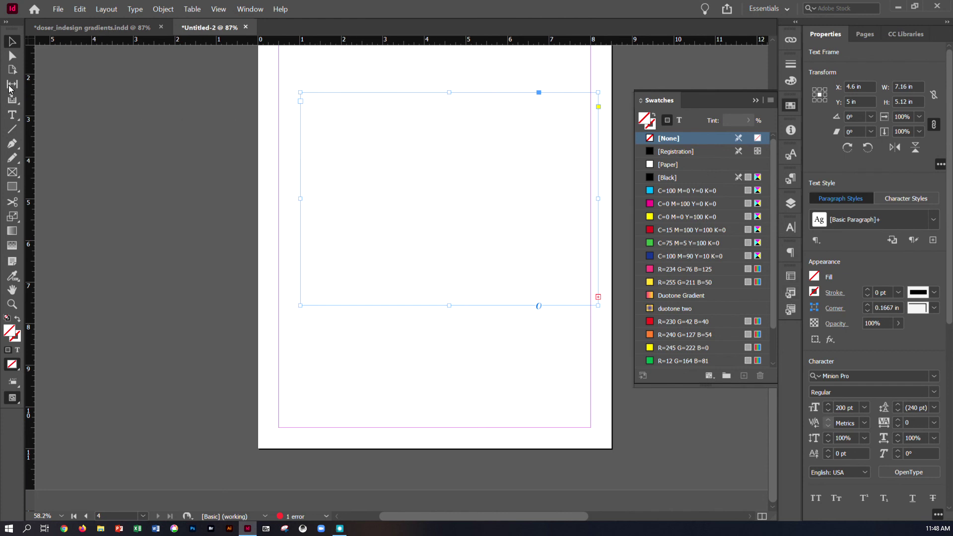
{"action": "left_click", "coordinate": [414, 186]}
{"action": "left_click", "coordinate": [844, 408]}
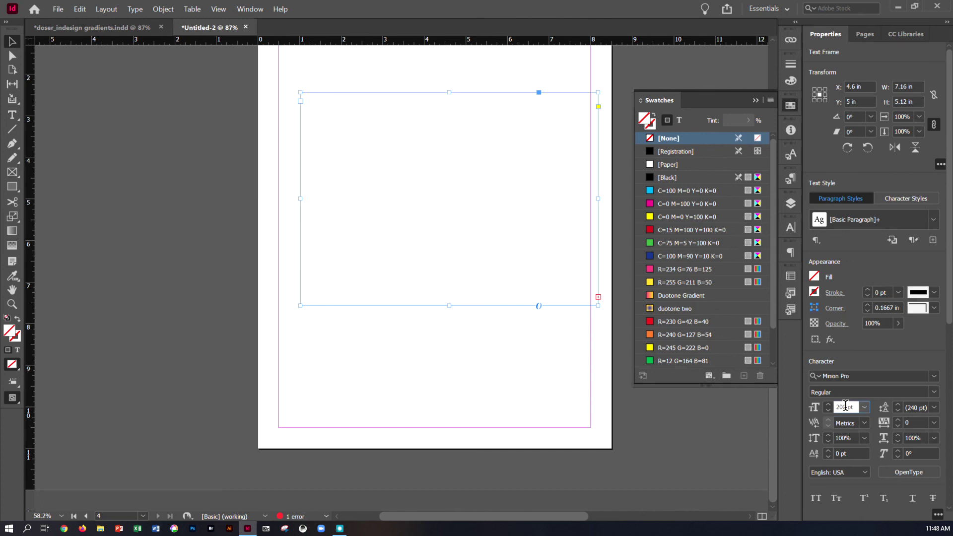
{"action": "type", "text": "175"}
{"action": "key", "text": "Return"}
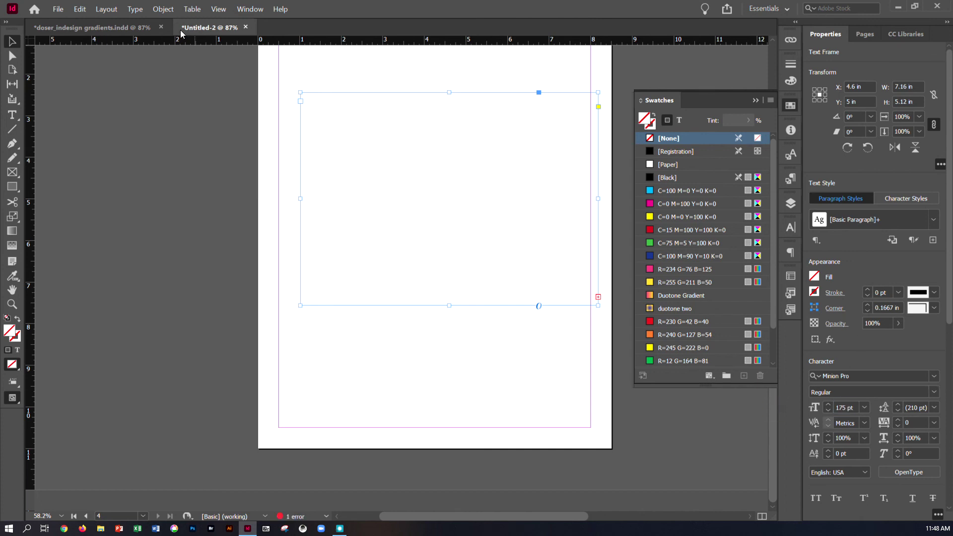
Select all on the page and set the text frame's font size to 100 pt
{"action": "left_click", "coordinate": [135, 9]}
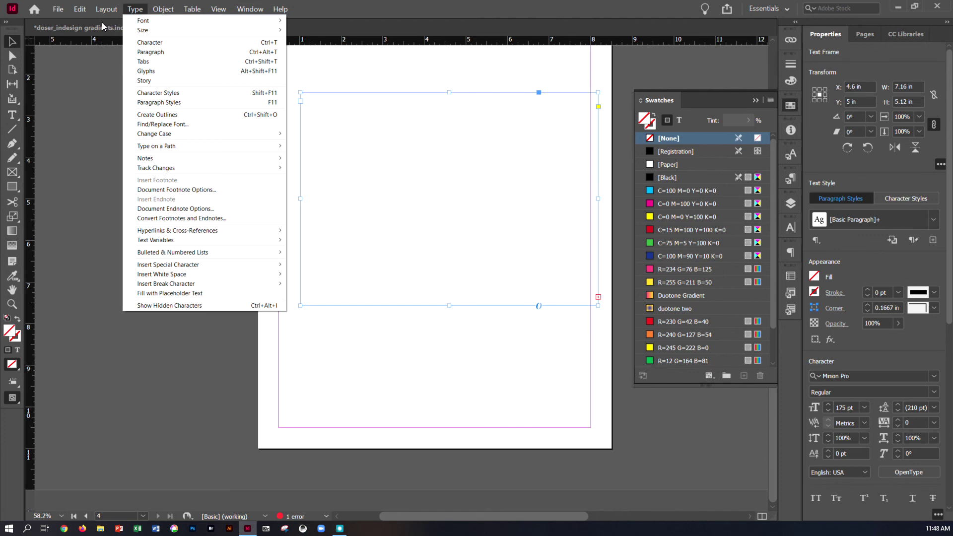
{"action": "mouse_move", "coordinate": [80, 9]}
{"action": "left_click", "coordinate": [111, 143]}
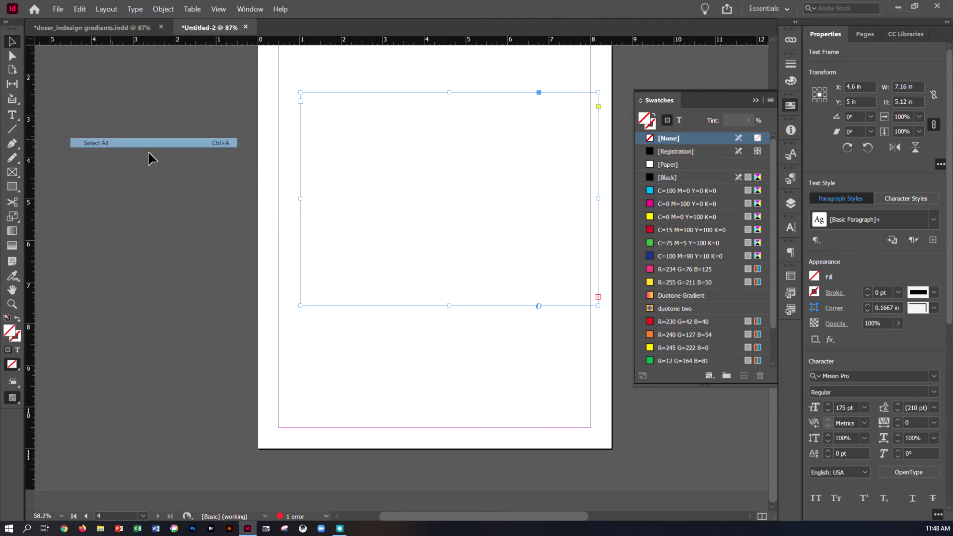
{"action": "left_click", "coordinate": [852, 408]}
{"action": "type", "text": "100"}
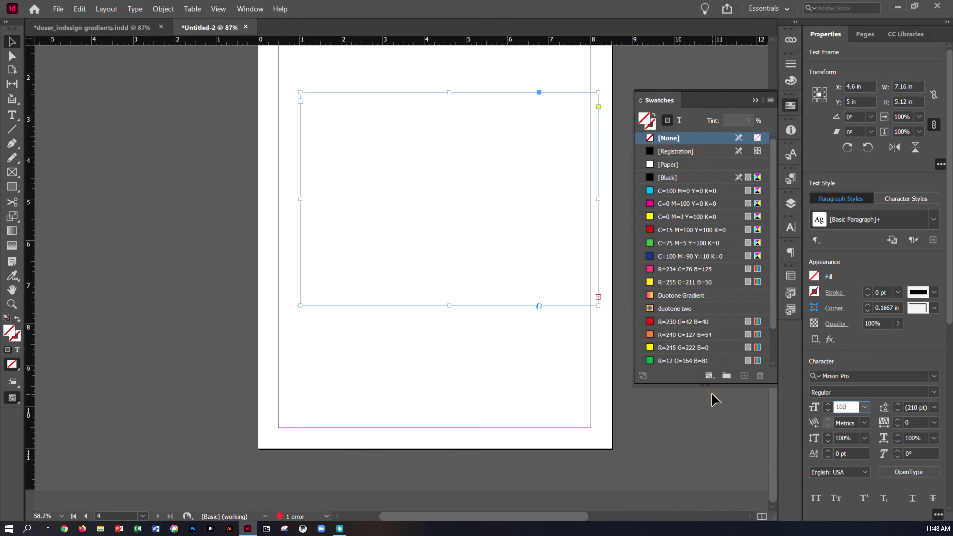
{"action": "key", "text": "Return"}
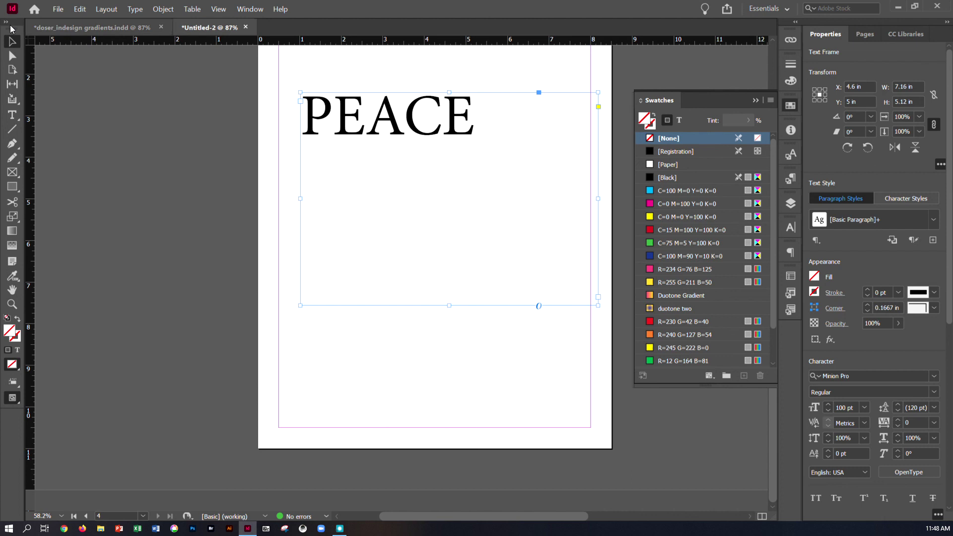
Select the word PEACE on page 4, fill its text with the rainbow gradient swatch, and deselect it
{"action": "left_click", "coordinate": [21, 124]}
{"action": "left_click_drag", "start_coordinate": [476, 124], "coordinate": [312, 125]}
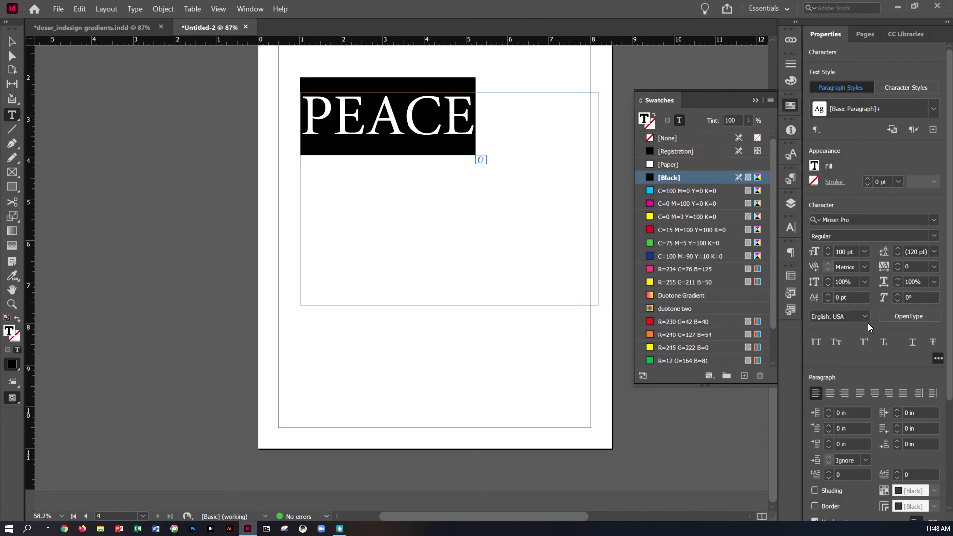
{"action": "left_click", "coordinate": [814, 165]}
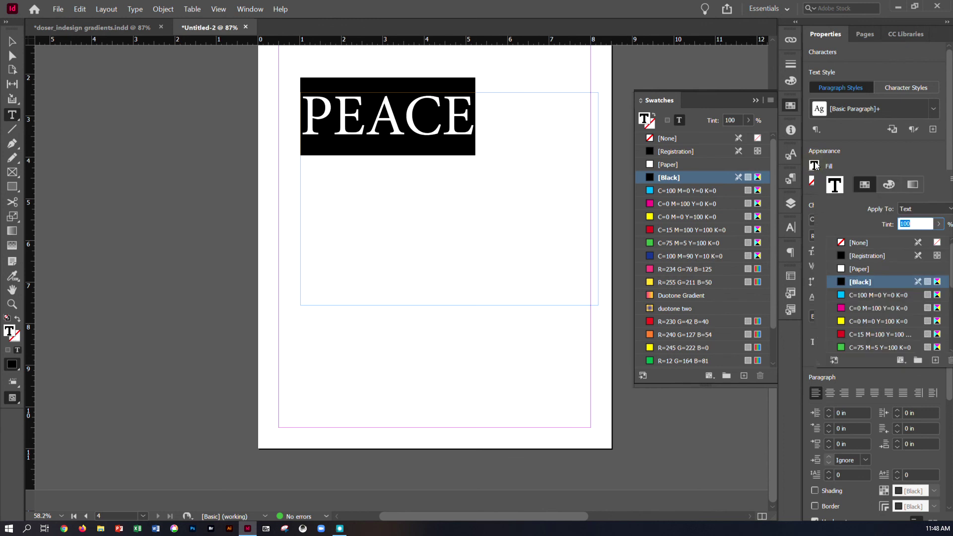
{"action": "scroll", "coordinate": [891, 293], "scroll_direction": "down", "scroll_amount": 3}
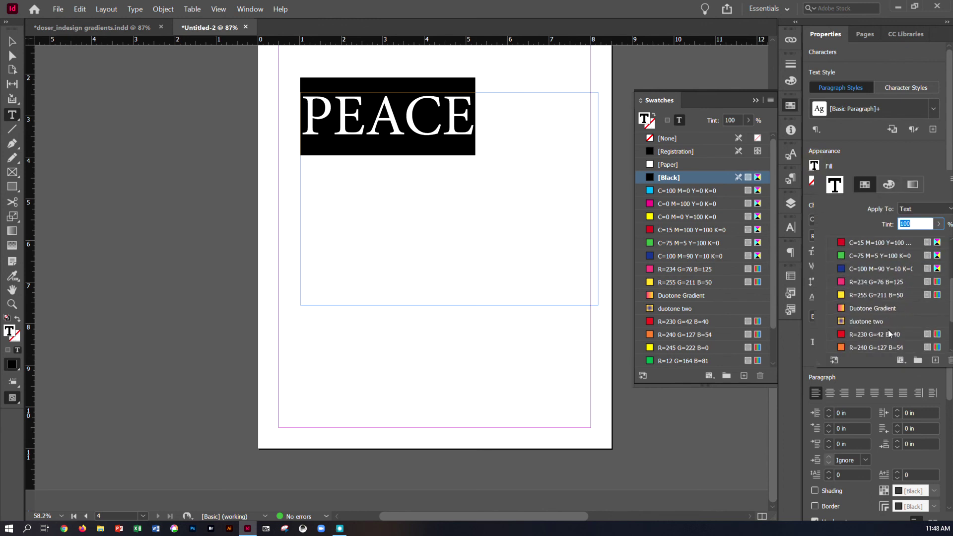
{"action": "scroll", "coordinate": [887, 328], "scroll_direction": "down", "scroll_amount": 1}
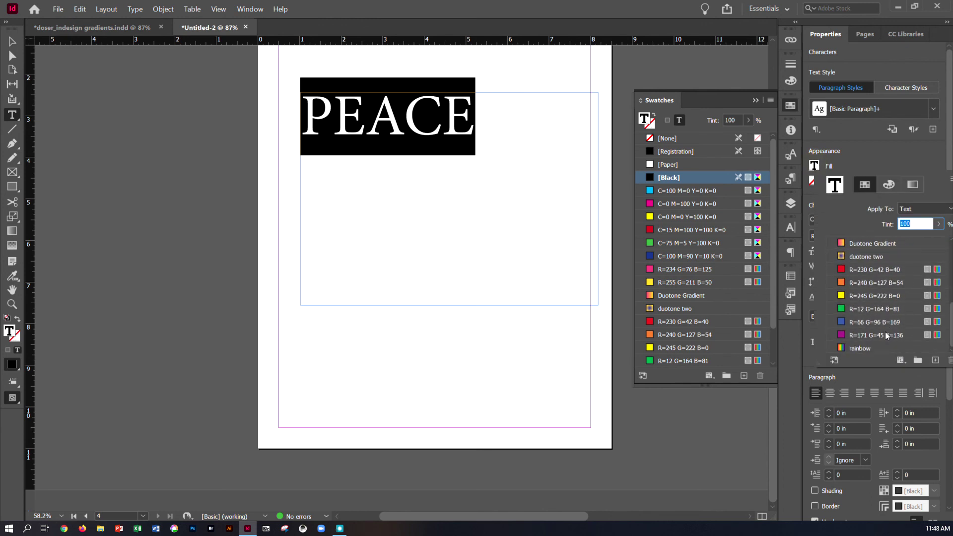
{"action": "left_click", "coordinate": [848, 349]}
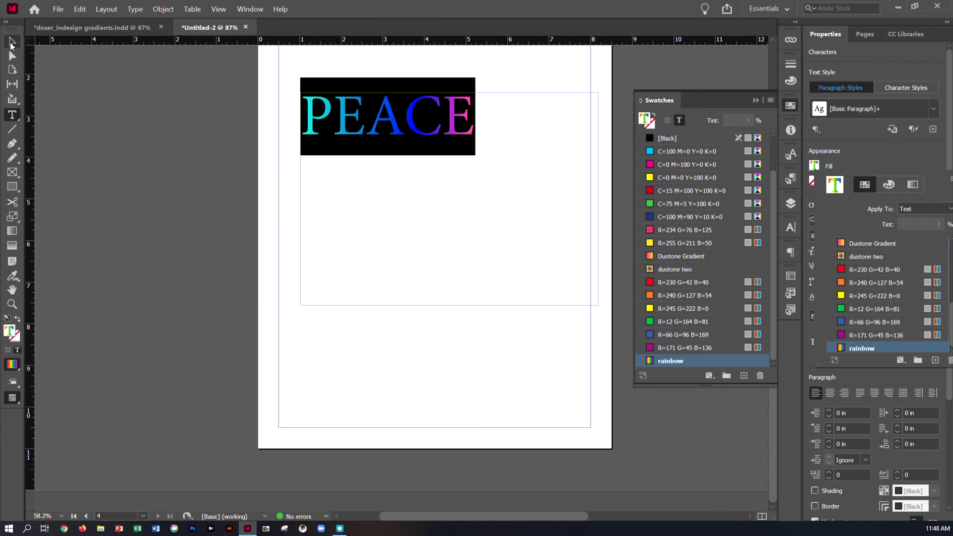
{"action": "left_click", "coordinate": [138, 131]}
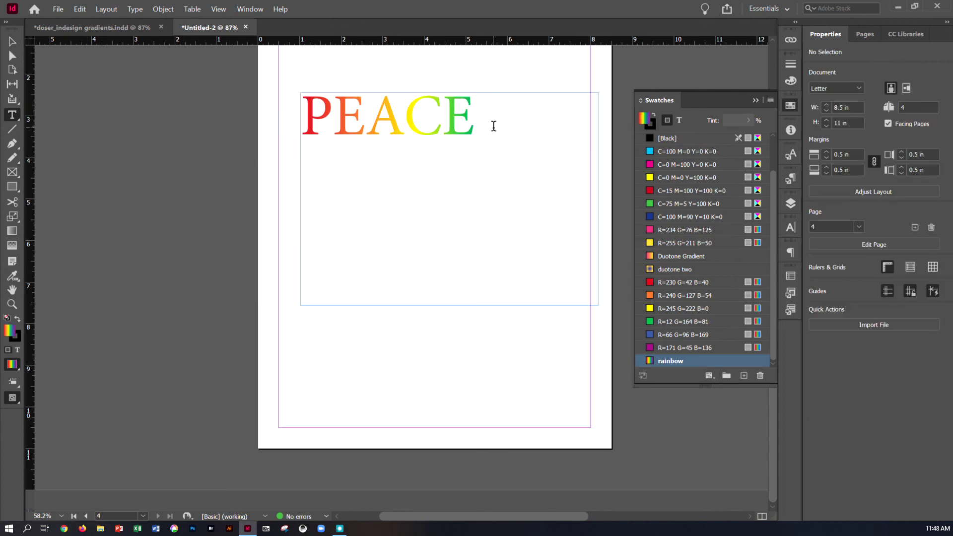
Try redirecting the rainbow gradient with the Gradient Swatch tool while the whole text frame is selected, and reset the frame's fill to None
{"action": "left_click", "coordinate": [16, 231]}
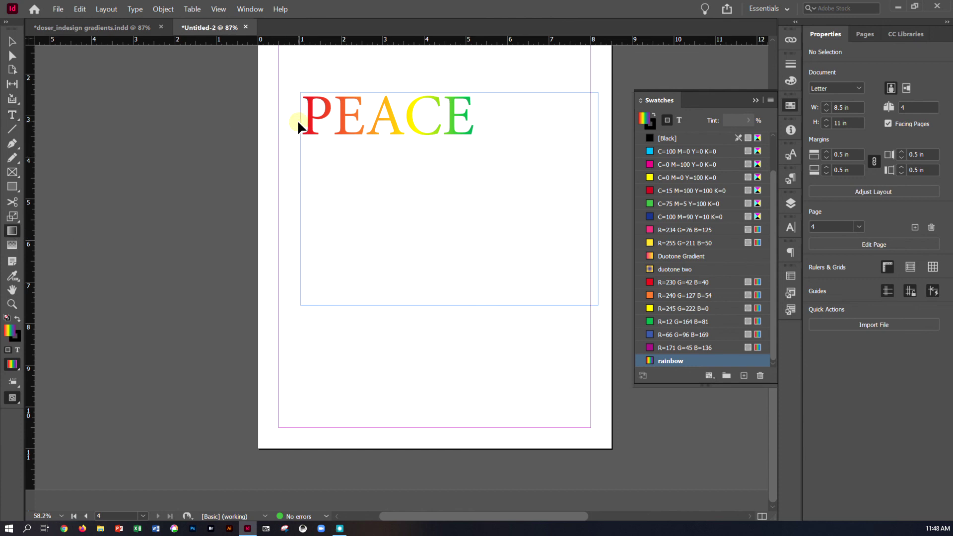
{"action": "left_click", "coordinate": [337, 121]}
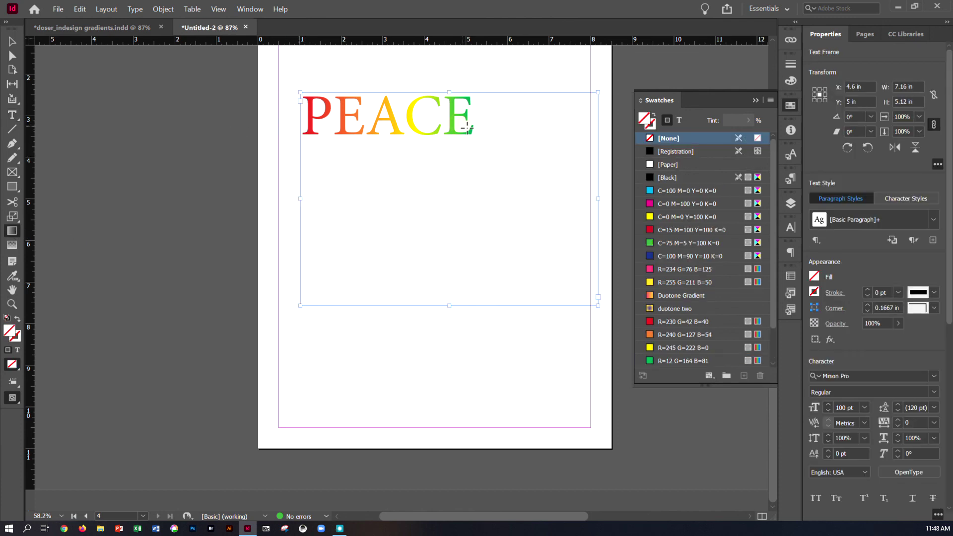
{"action": "left_click_drag", "start_coordinate": [462, 132], "coordinate": [329, 105]}
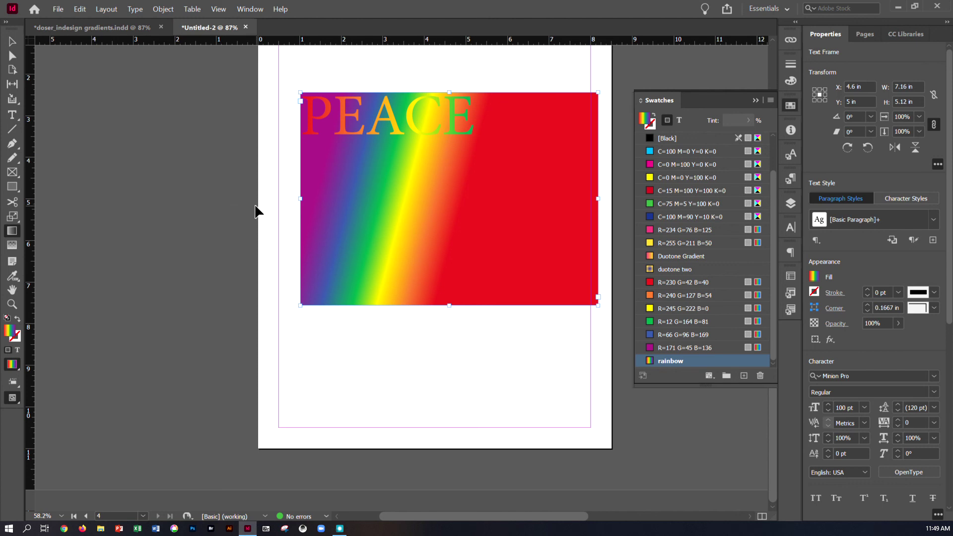
{"action": "key", "text": "slash"}
Select the PEACE characters and redraw their rainbow gradient diagonally from the word's lower-right end to its upper-left with the Gradient Swatch tool
{"action": "left_click", "coordinate": [16, 117]}
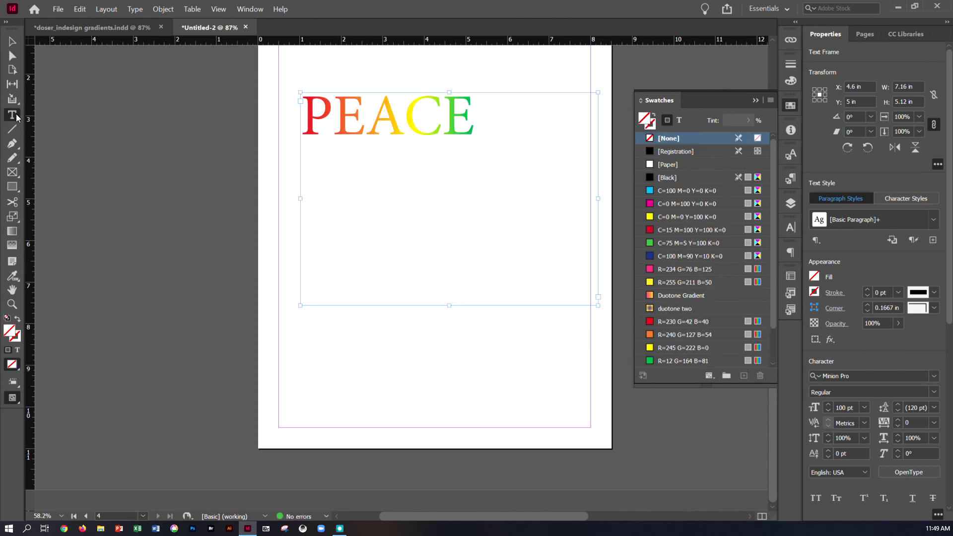
{"action": "left_click_drag", "start_coordinate": [472, 123], "coordinate": [289, 120]}
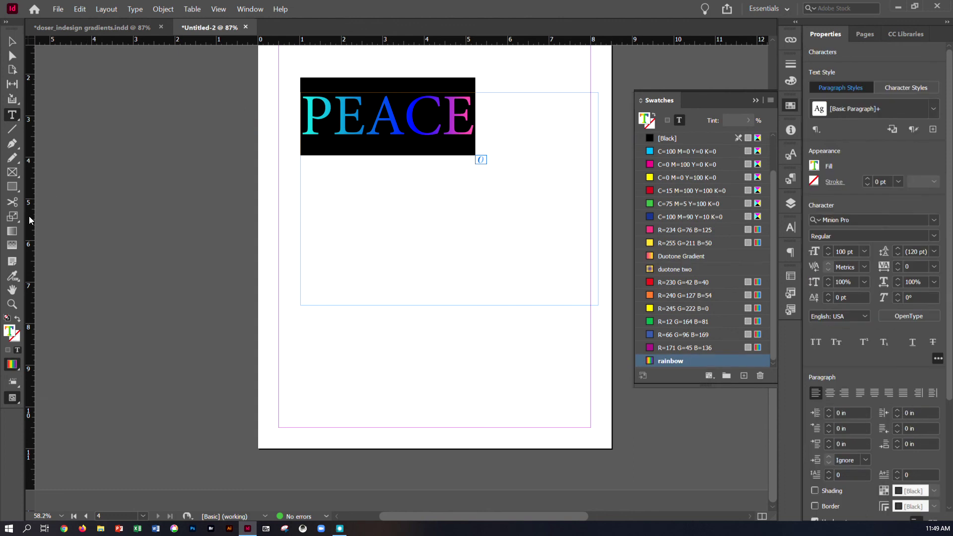
{"action": "left_click", "coordinate": [11, 233]}
{"action": "left_click_drag", "start_coordinate": [471, 164], "coordinate": [325, 85]}
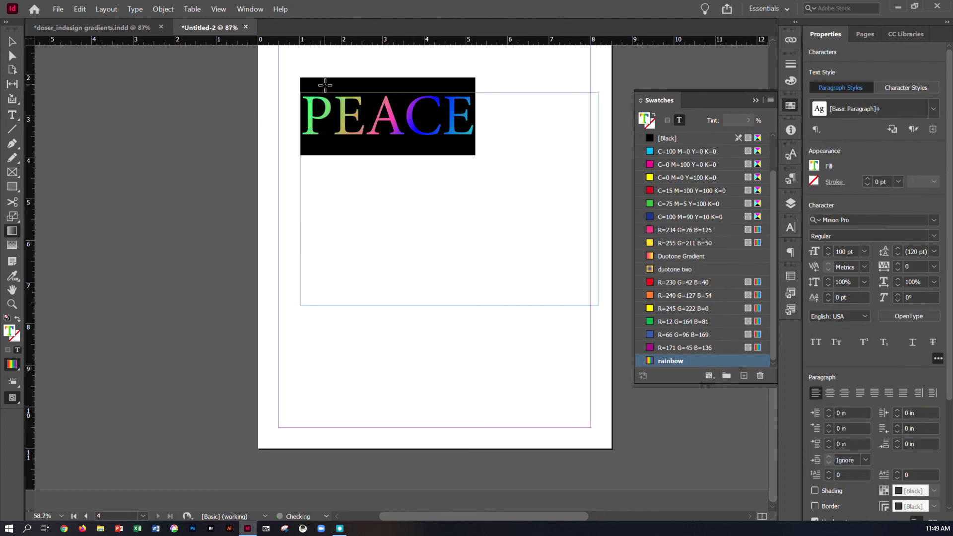
{"action": "left_click", "coordinate": [11, 41]}
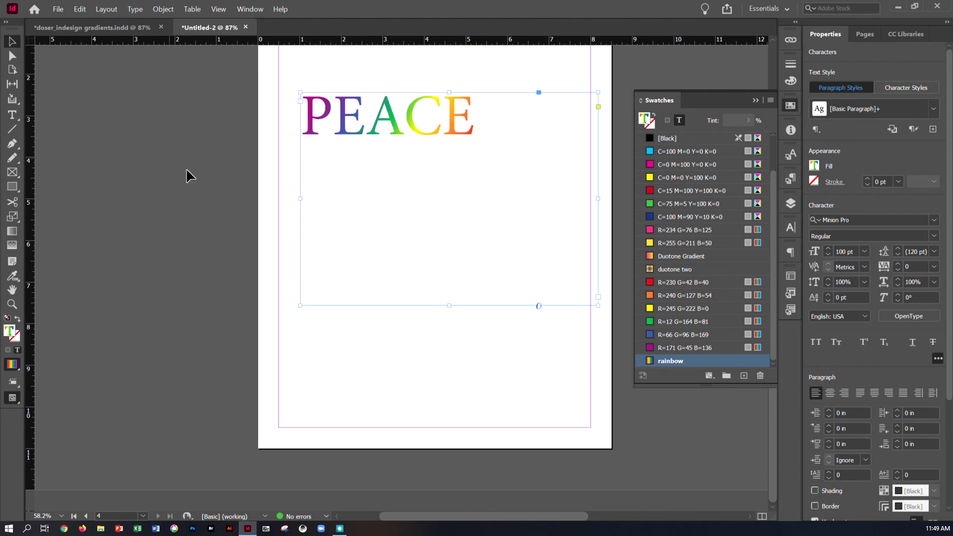
{"action": "left_click", "coordinate": [272, 283]}
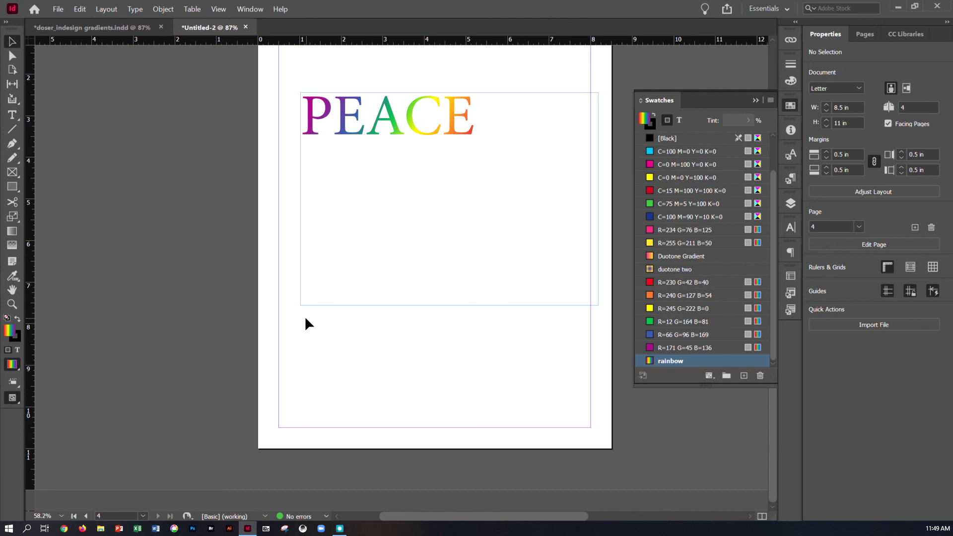
Fill the PEACE text frame with [Black] and shrink the frame to 4.54 x 1.36 in around the word
{"action": "left_click", "coordinate": [563, 93]}
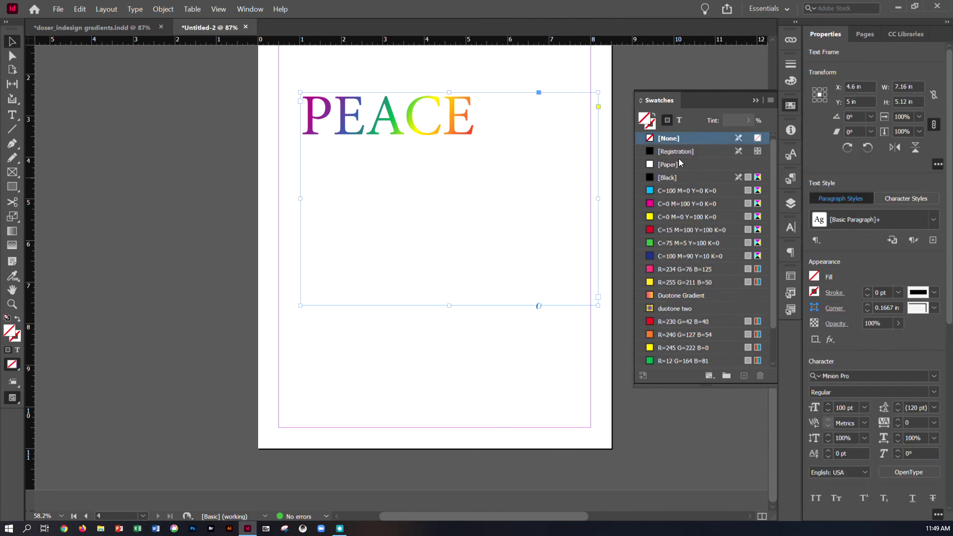
{"action": "left_click", "coordinate": [663, 178]}
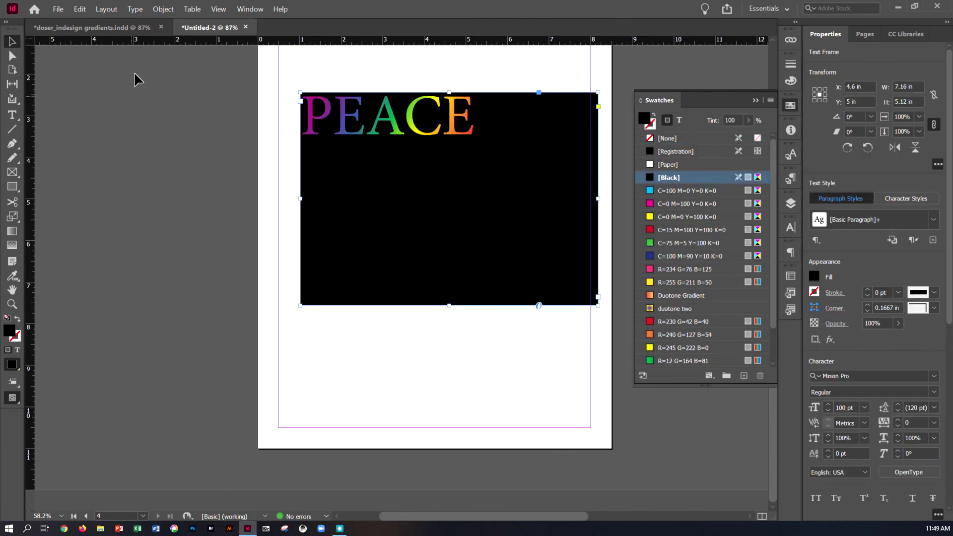
{"action": "left_click_drag", "start_coordinate": [449, 305], "coordinate": [449, 147]}
{"action": "left_click_drag", "start_coordinate": [597, 125], "coordinate": [489, 120]}
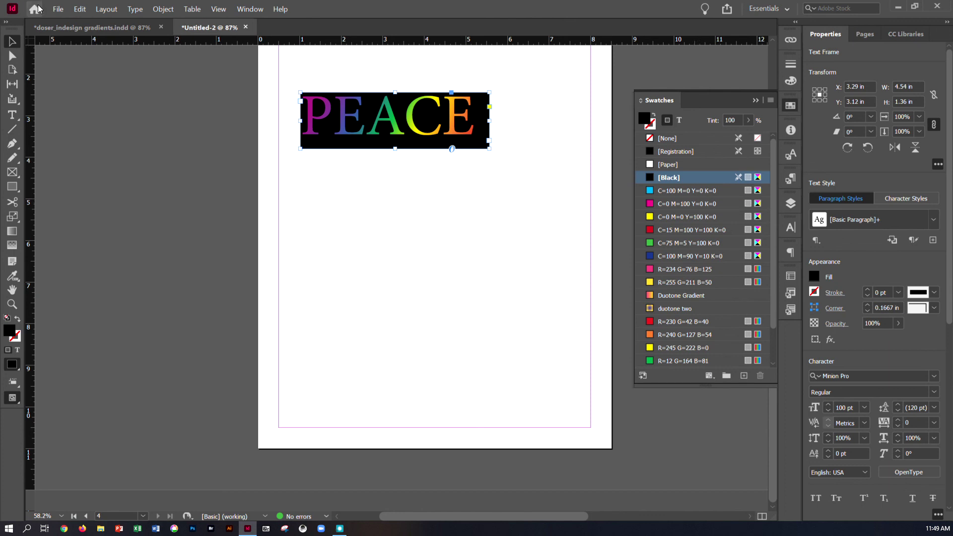
Start saving the untitled document under a new name made of the surname followed by "_indesign gradients"
{"action": "left_click", "coordinate": [58, 9]}
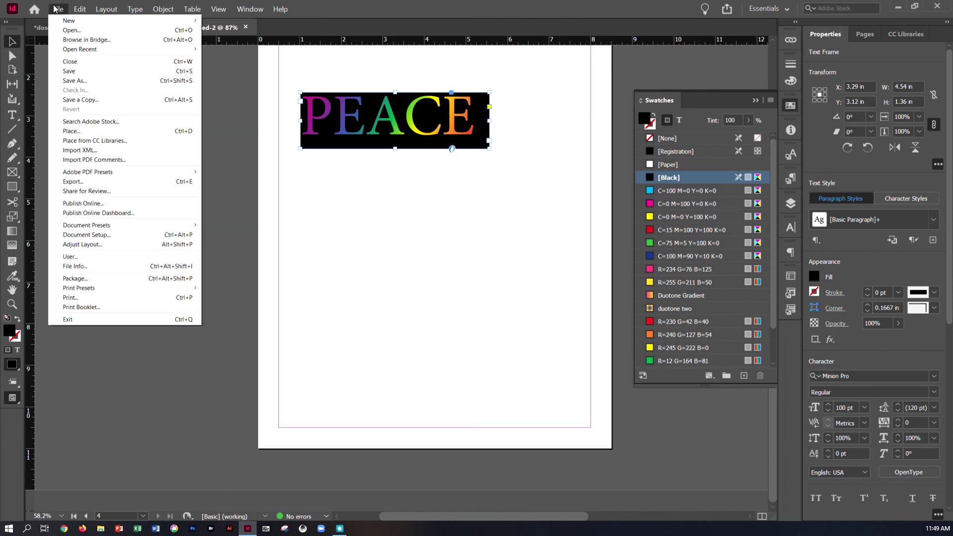
{"action": "left_click", "coordinate": [74, 80]}
{"action": "type", "text": "DOSER_"}
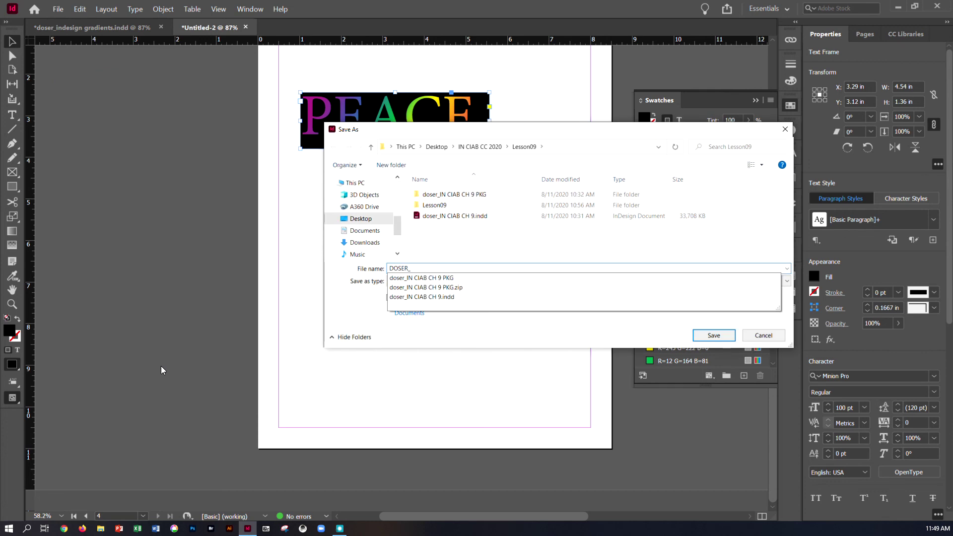
{"action": "type", "text": "G"}
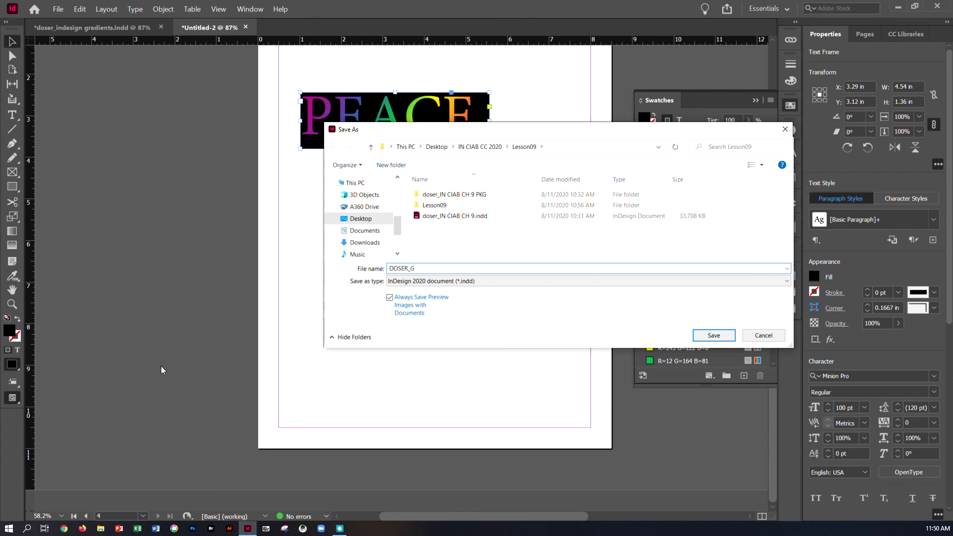
{"action": "key", "text": "BackSpace"}
{"action": "type", "text": "in"}
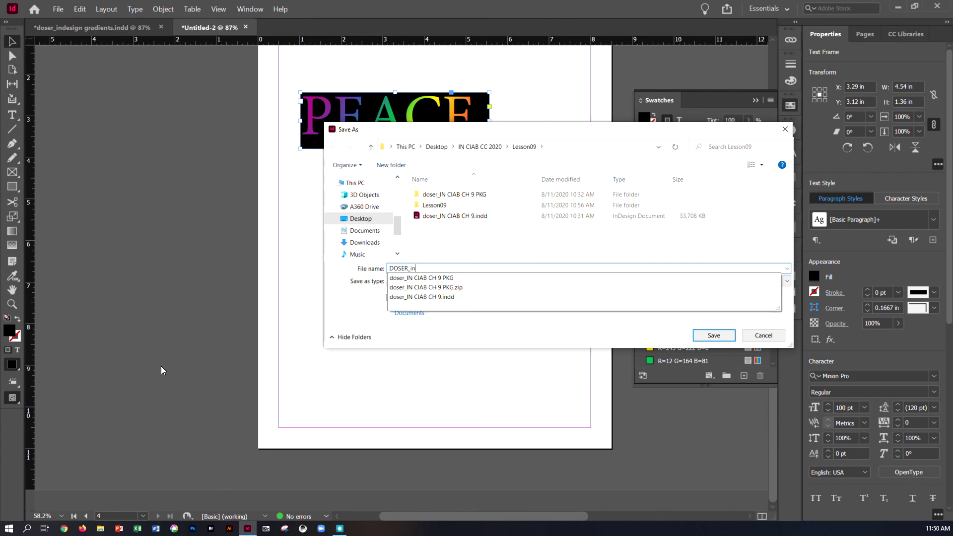
{"action": "type", "text": "design gradients"}
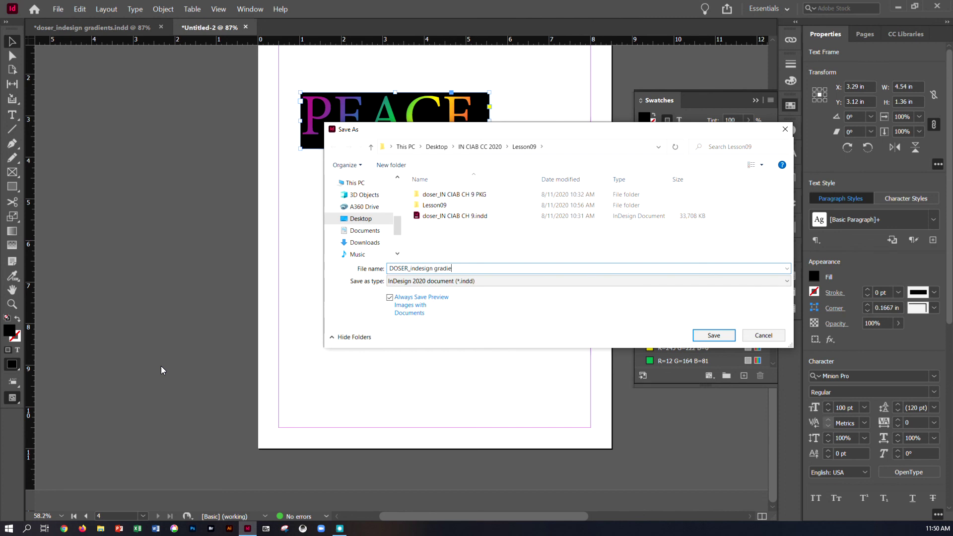
Choose the Gradients InDesign folder in Revised Tutorials CC2020 > IN Tutorials CC 2020 and try to save over the existing gradients document
{"action": "left_click", "coordinate": [436, 147]}
{"action": "left_click", "coordinate": [484, 209]}
{"action": "double_click", "coordinate": [484, 209]}
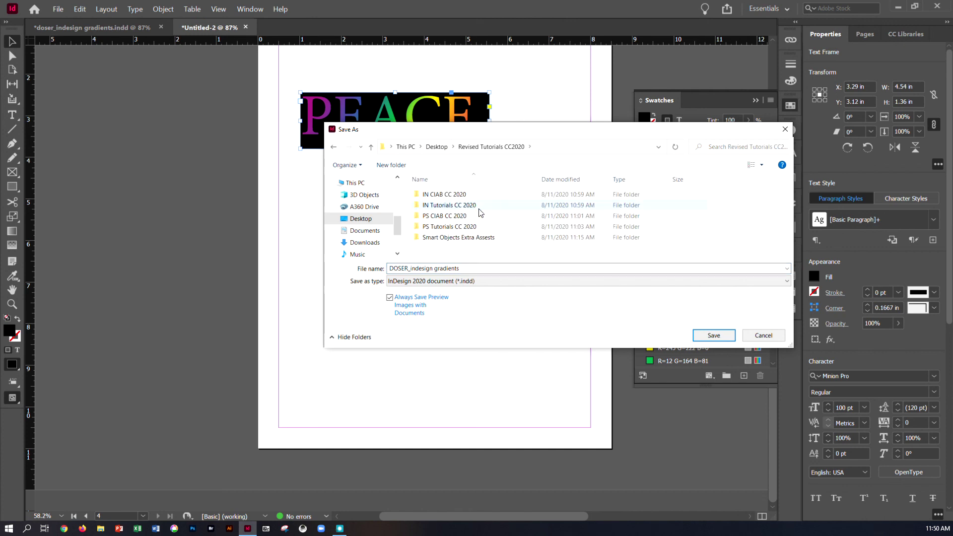
{"action": "left_click", "coordinate": [453, 207]}
{"action": "double_click", "coordinate": [452, 206]}
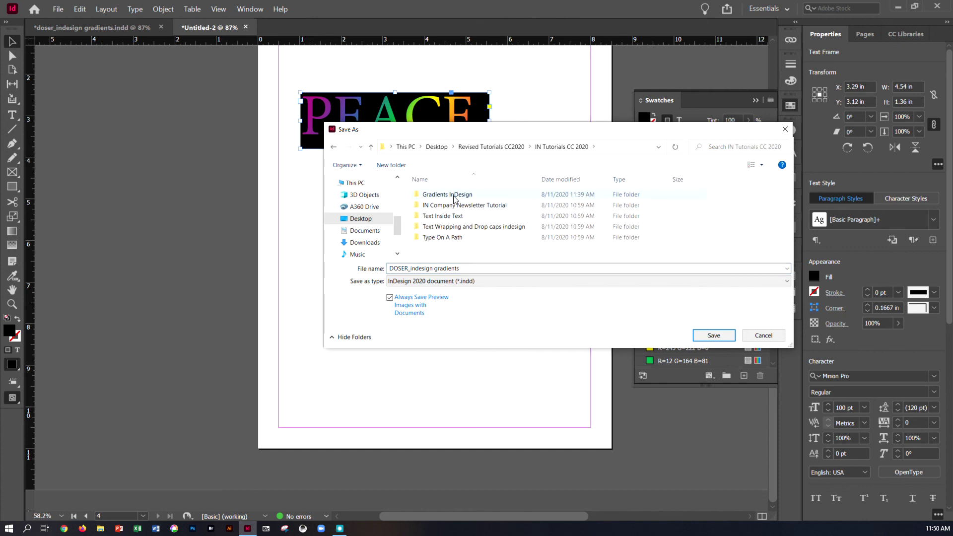
{"action": "double_click", "coordinate": [453, 196]}
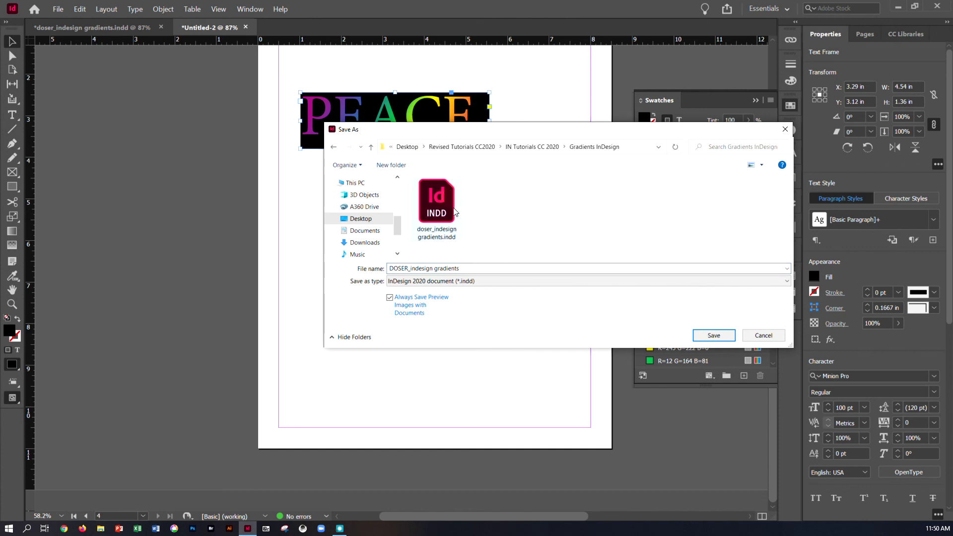
{"action": "left_click", "coordinate": [727, 335]}
{"action": "left_click", "coordinate": [496, 267]}
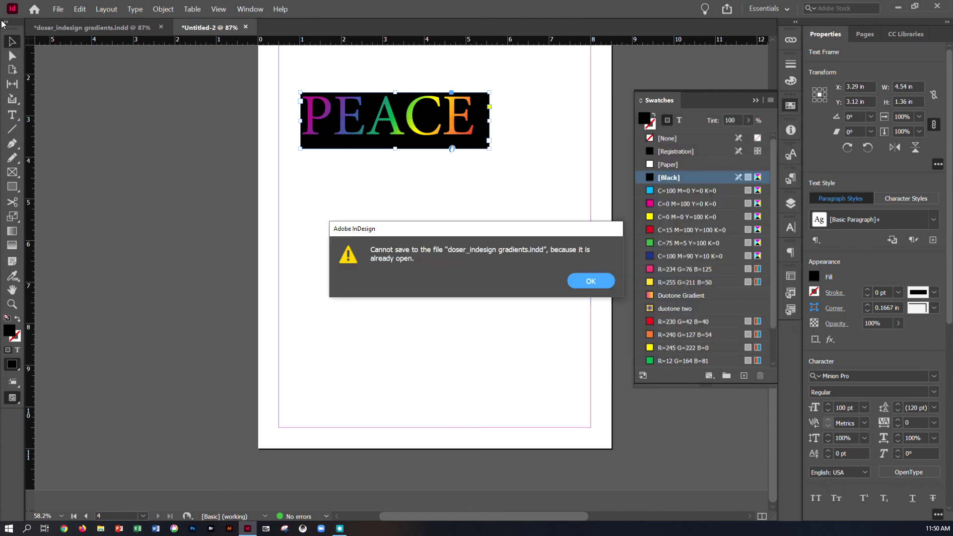
{"action": "left_click", "coordinate": [576, 281]}
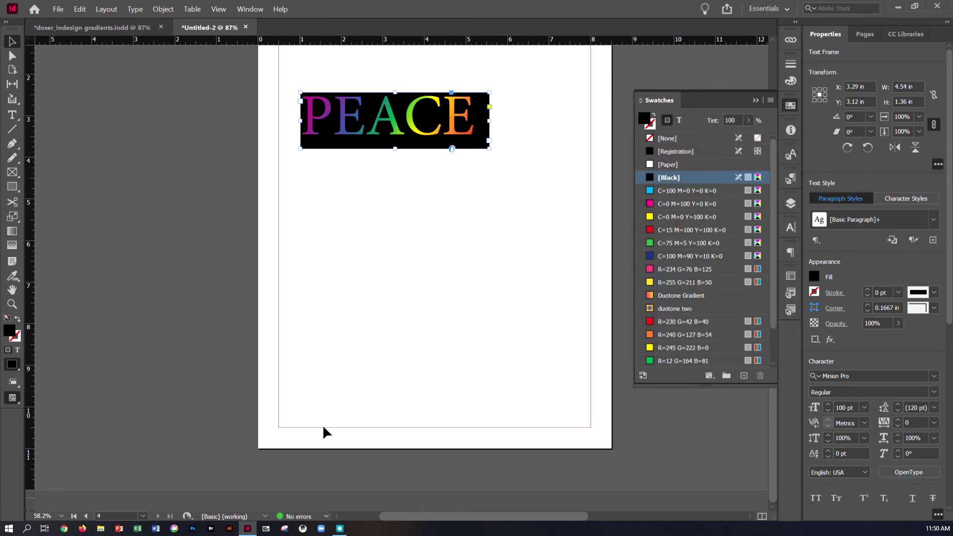
Try to package the untitled document, saving it first over the existing gradients file in the Gradients InDesign folder
{"action": "left_click", "coordinate": [58, 10]}
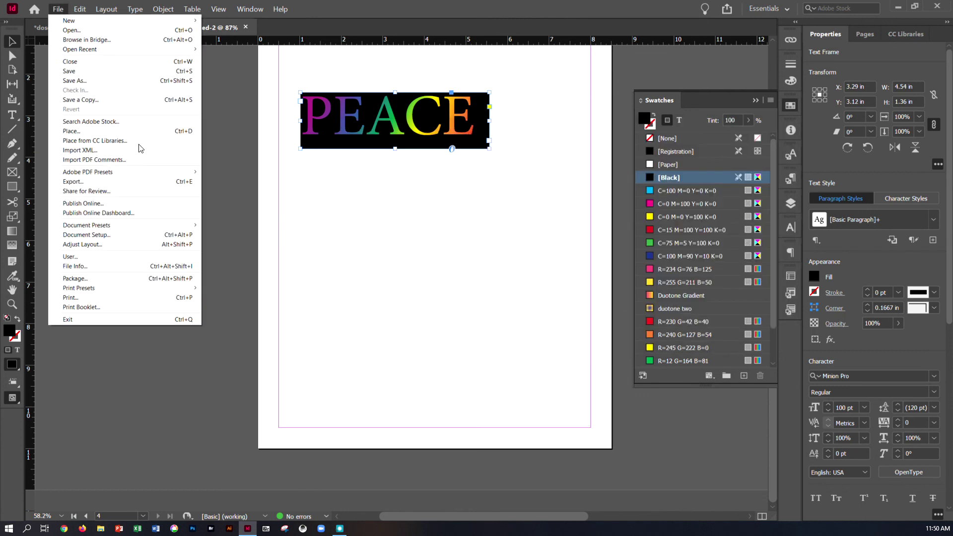
{"action": "left_click", "coordinate": [171, 276]}
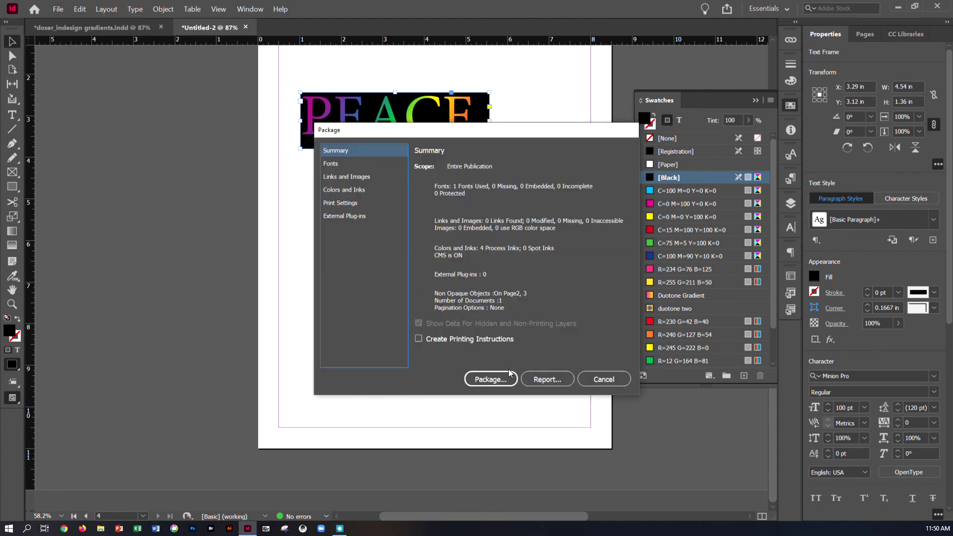
{"action": "left_click", "coordinate": [502, 372]}
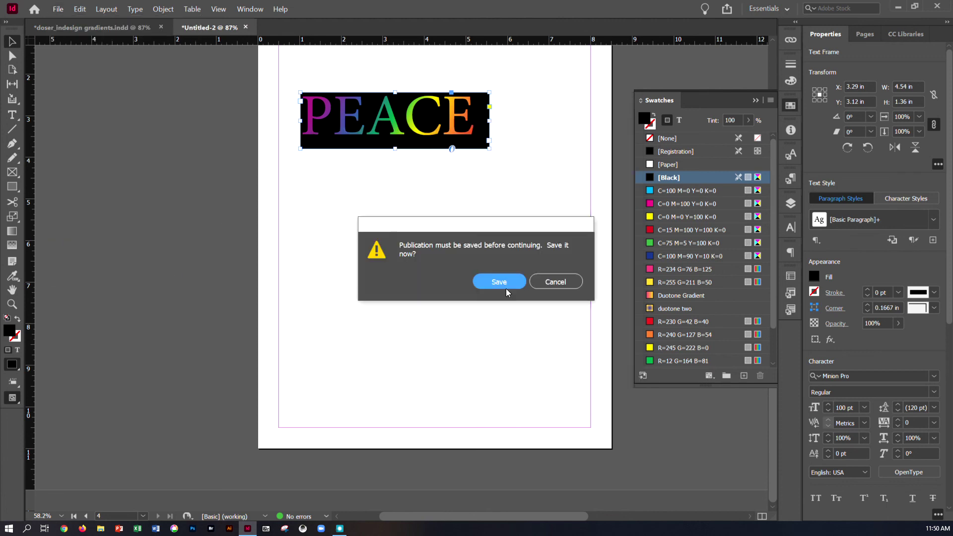
{"action": "left_click", "coordinate": [505, 287]}
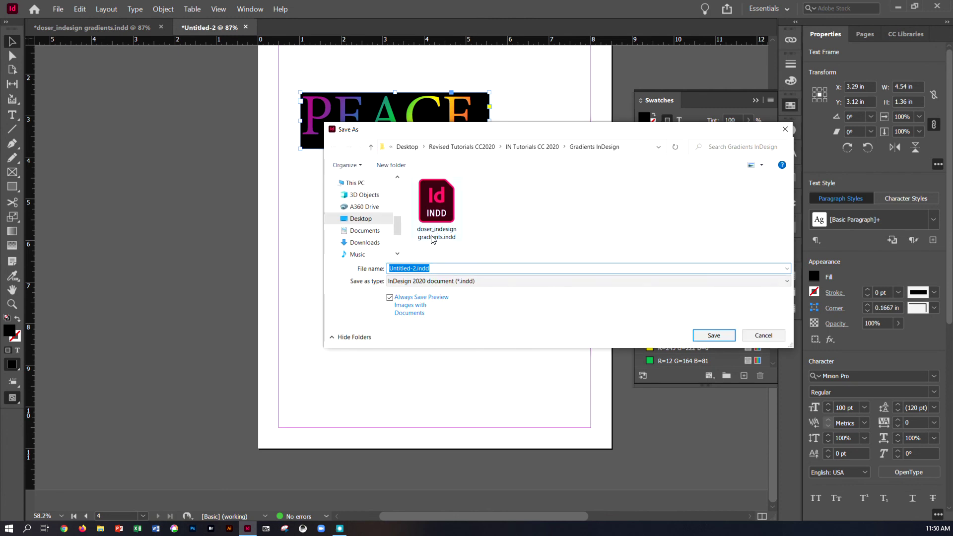
{"action": "left_click", "coordinate": [435, 237]}
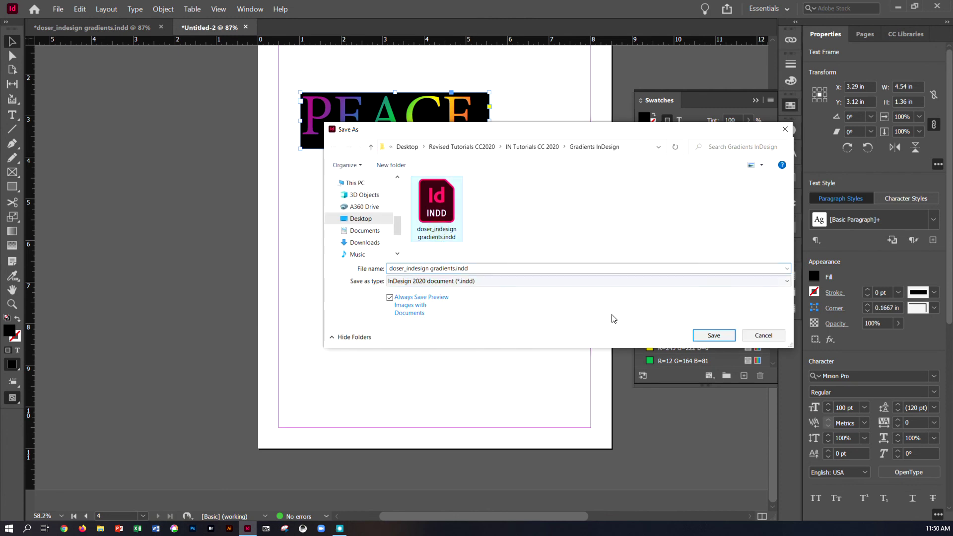
{"action": "left_click", "coordinate": [704, 338]}
{"action": "left_click", "coordinate": [500, 266]}
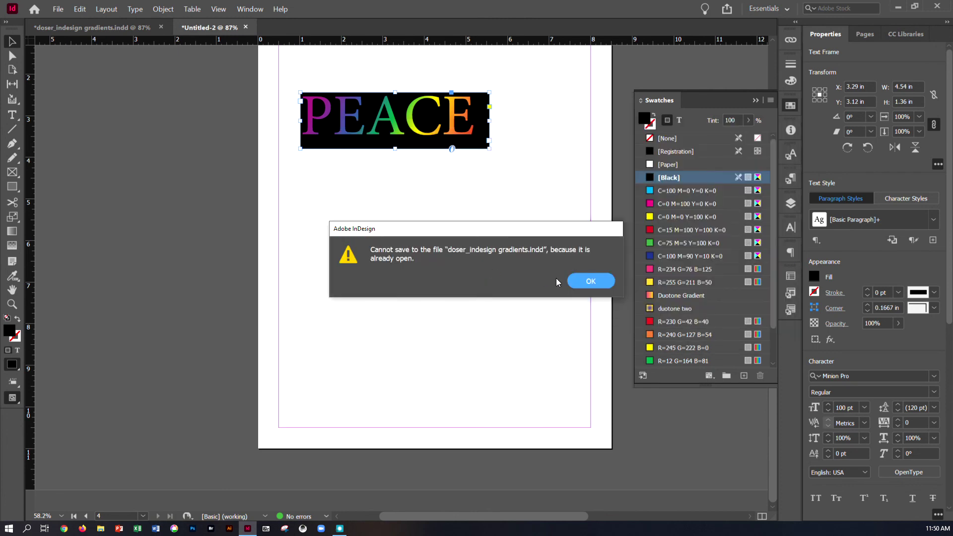
{"action": "left_click", "coordinate": [583, 281]}
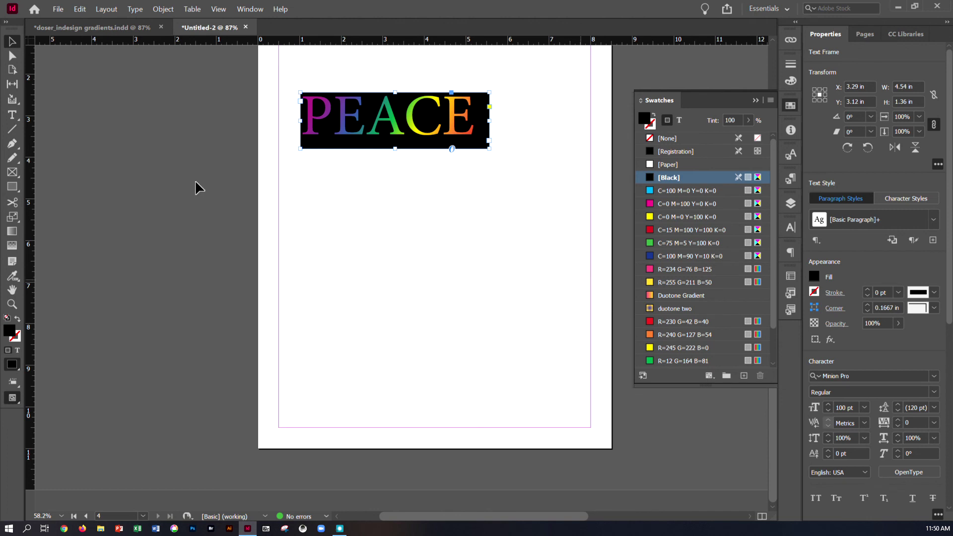
Close the older gradients document and start packaging the untitled one, saving it over the existing gradients file in the Gradients InDesign folder
{"action": "left_click", "coordinate": [162, 28]}
{"action": "left_click", "coordinate": [537, 281]}
{"action": "left_click", "coordinate": [58, 9]}
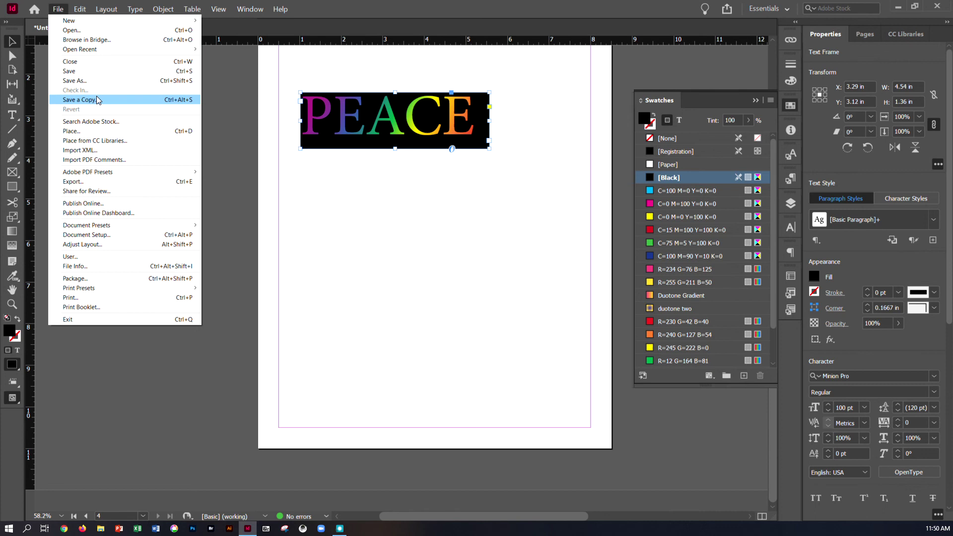
{"action": "left_click", "coordinate": [95, 278]}
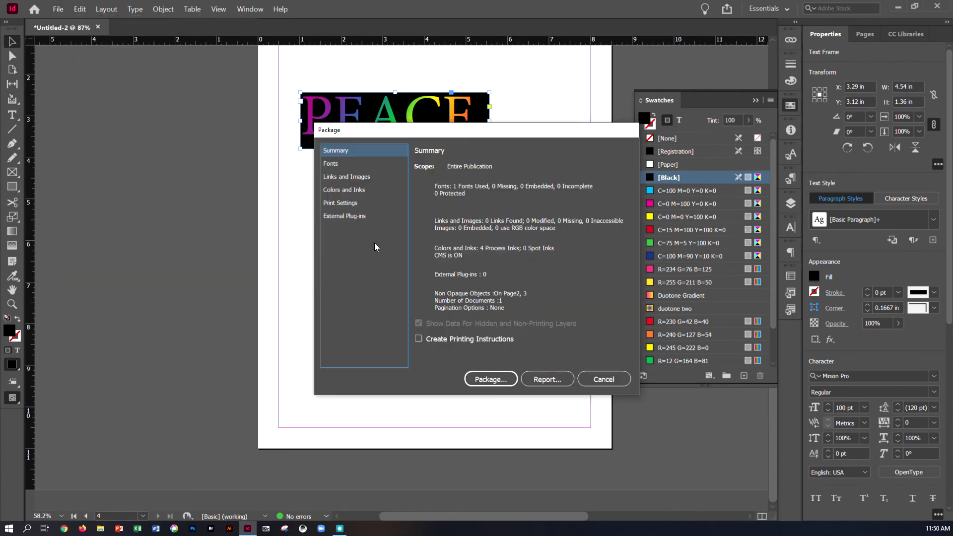
{"action": "left_click", "coordinate": [509, 373]}
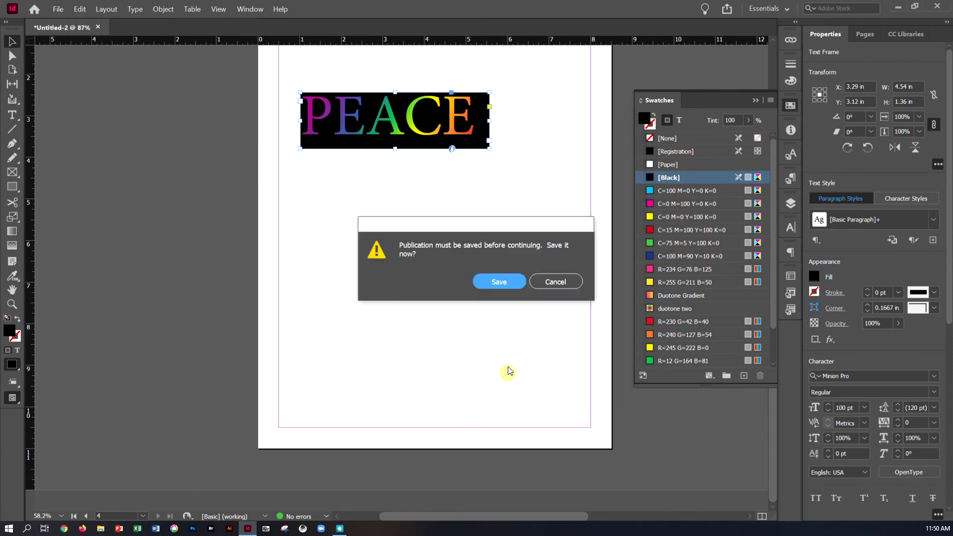
{"action": "left_click", "coordinate": [493, 280]}
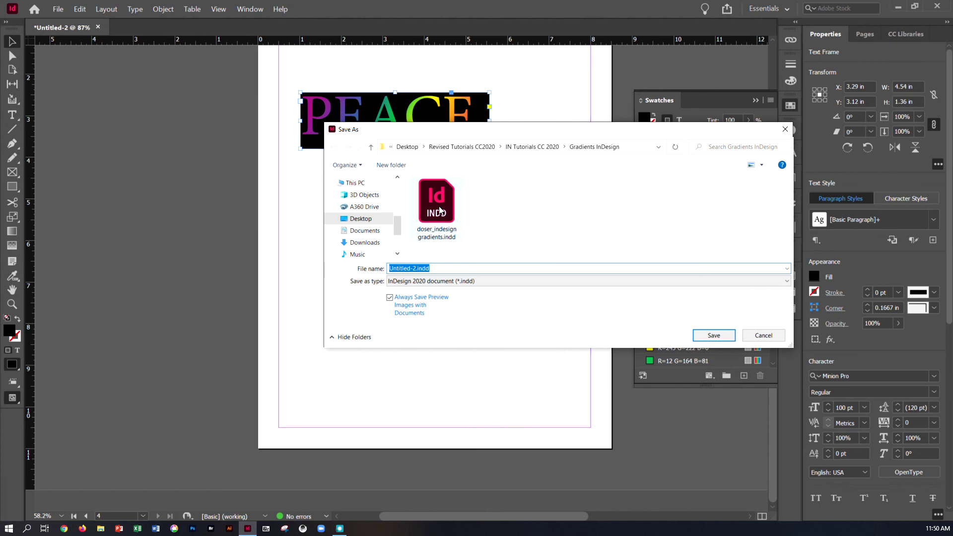
{"action": "left_click", "coordinate": [440, 210]}
{"action": "left_click", "coordinate": [698, 334]}
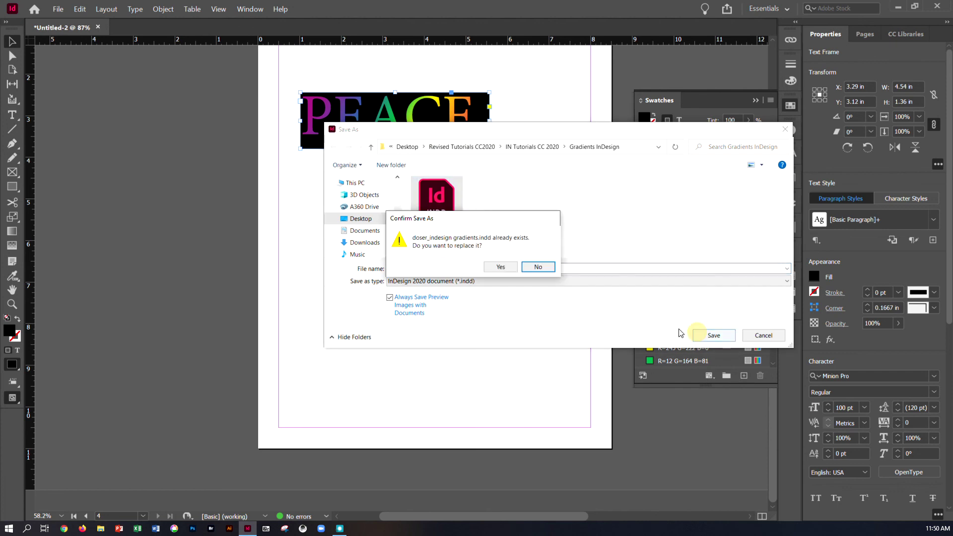
{"action": "left_click", "coordinate": [500, 272]}
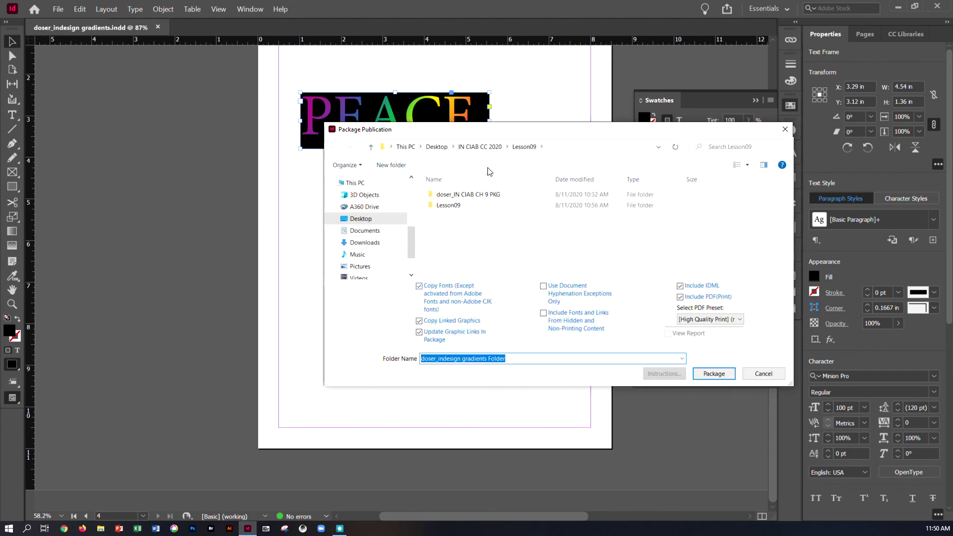
Package the publication into Desktop > Revised Tutorials CC2020 > IN Tutorials CC 2020 > Gradients InDesign, keeping the suggested folder name and options
{"action": "left_click", "coordinate": [441, 147]}
{"action": "double_click", "coordinate": [510, 206]}
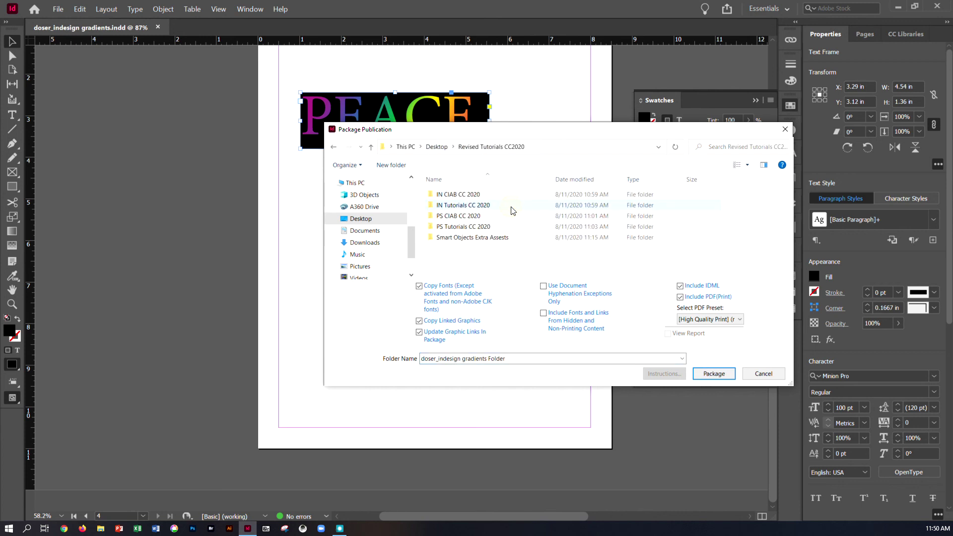
{"action": "left_click", "coordinate": [471, 207]}
{"action": "double_click", "coordinate": [472, 207]}
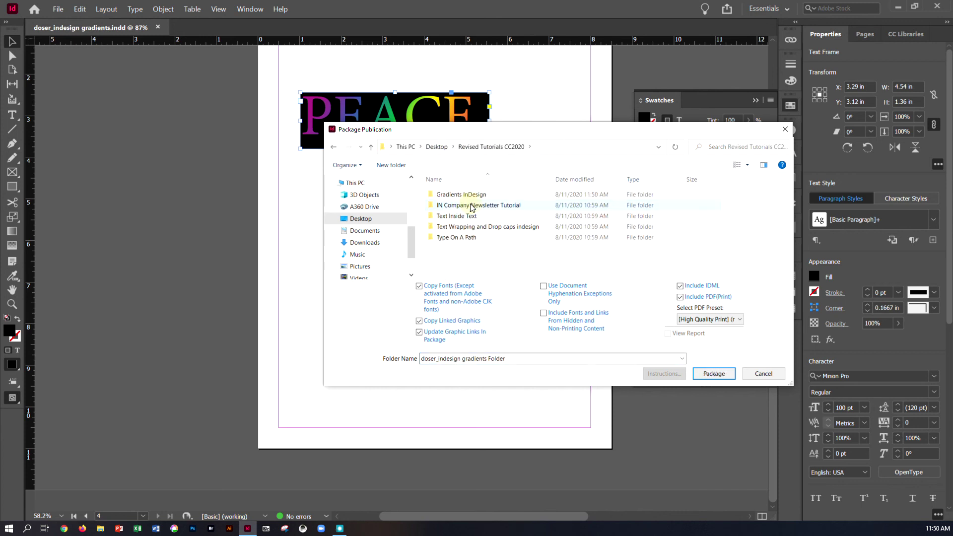
{"action": "double_click", "coordinate": [459, 195]}
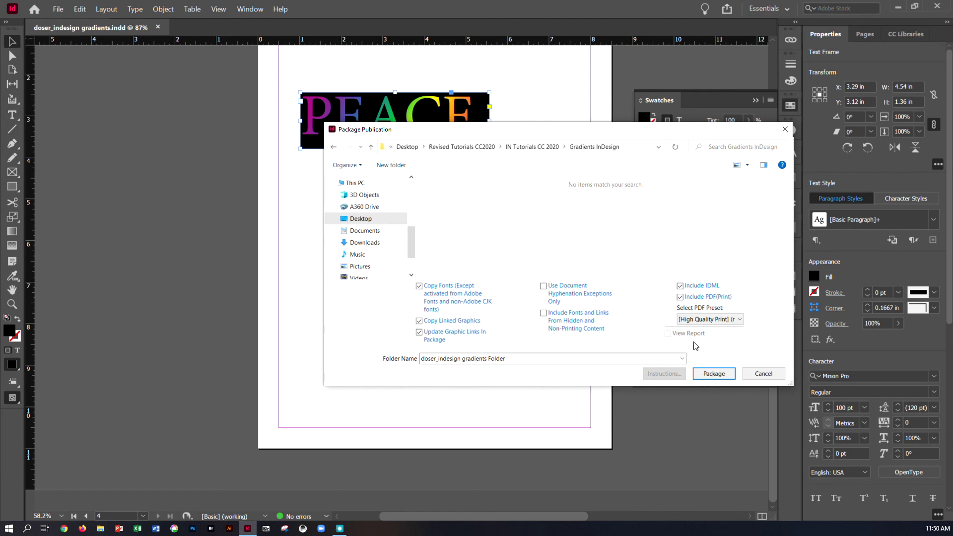
{"action": "left_click", "coordinate": [714, 373]}
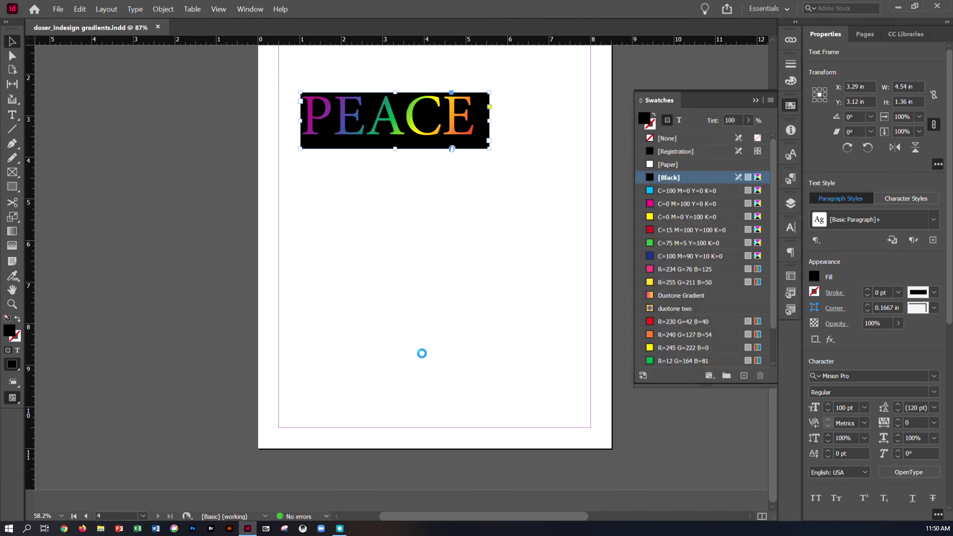
Switch to File Explorer and go to Desktop > Revised Tutorials CC2020 > IN Tutorials CC 2020 > Gradients InDesign
{"action": "key", "text": "super+e"}
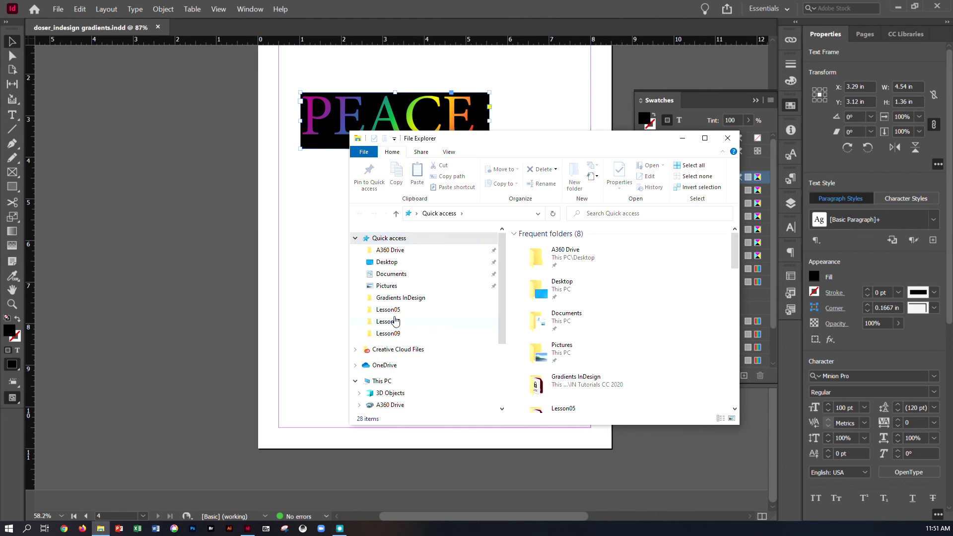
{"action": "left_click", "coordinate": [388, 263]}
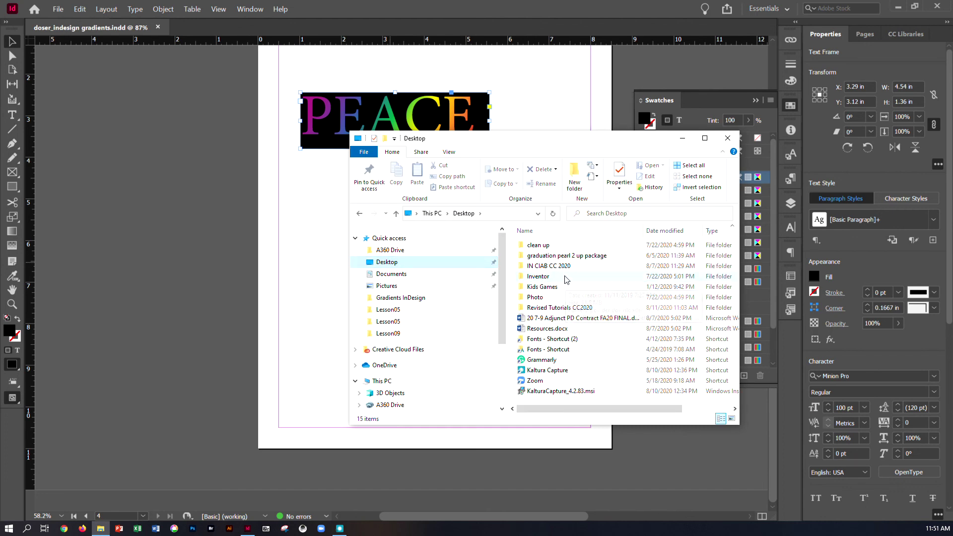
{"action": "double_click", "coordinate": [560, 308]}
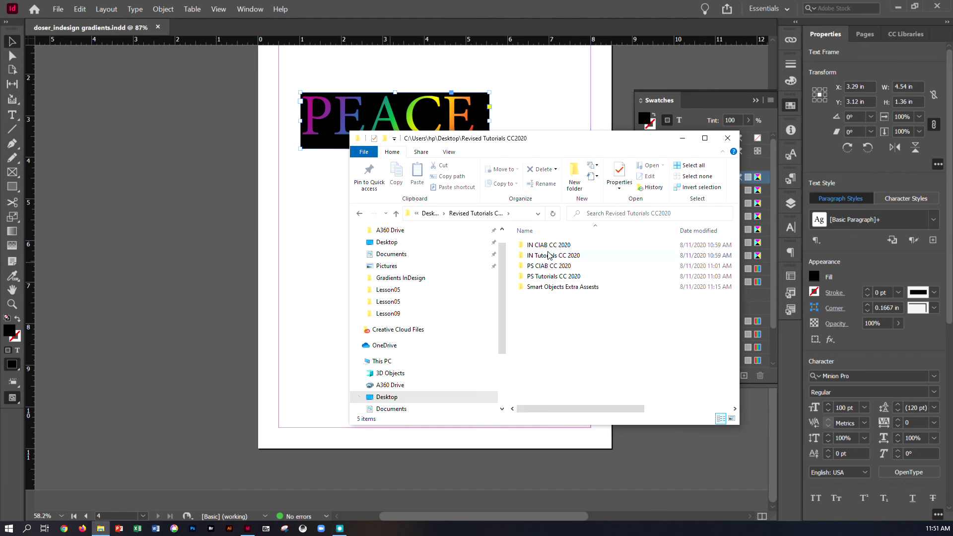
{"action": "double_click", "coordinate": [550, 256]}
{"action": "double_click", "coordinate": [547, 250]}
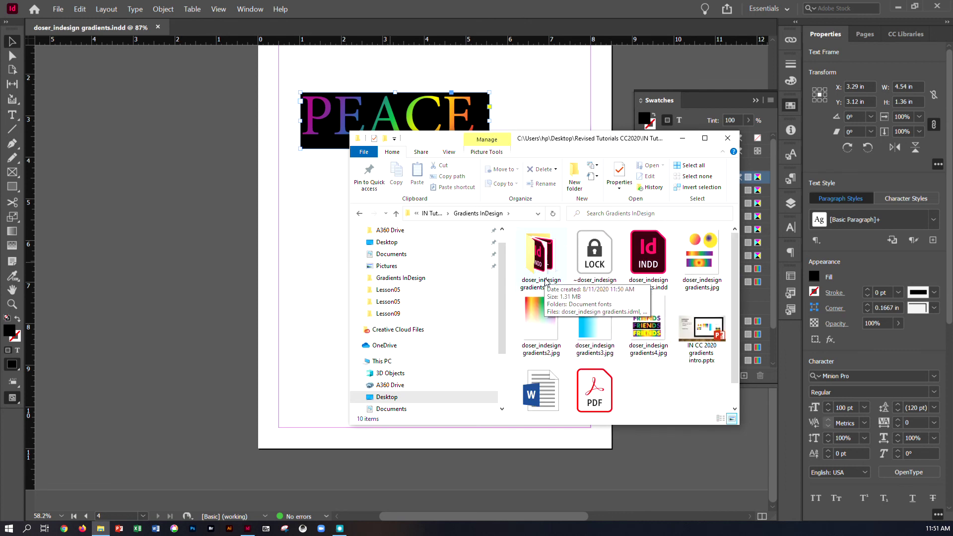
Examine the contents of the packaged gradients folder and return to the Gradients InDesign folder
{"action": "left_click", "coordinate": [547, 282]}
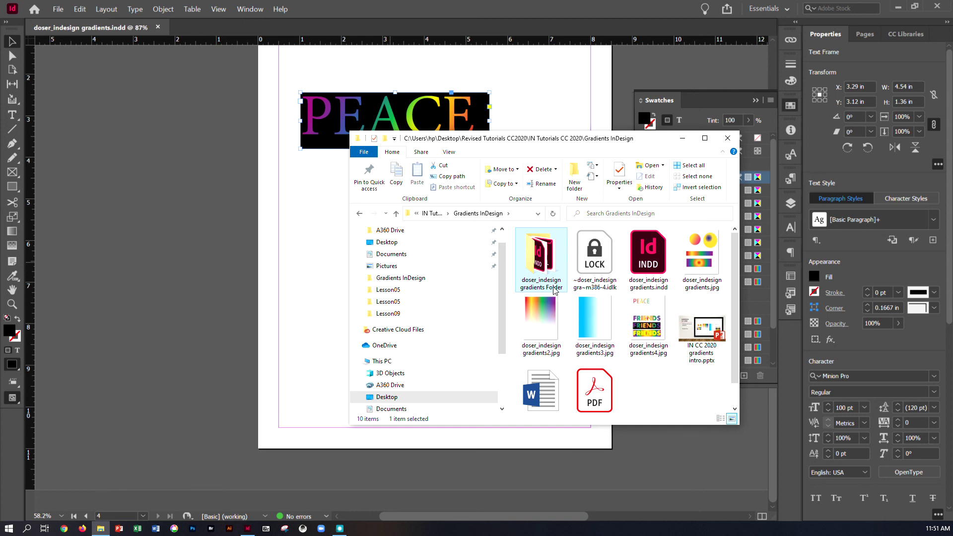
{"action": "right_click", "coordinate": [554, 291]}
{"action": "double_click", "coordinate": [547, 281]}
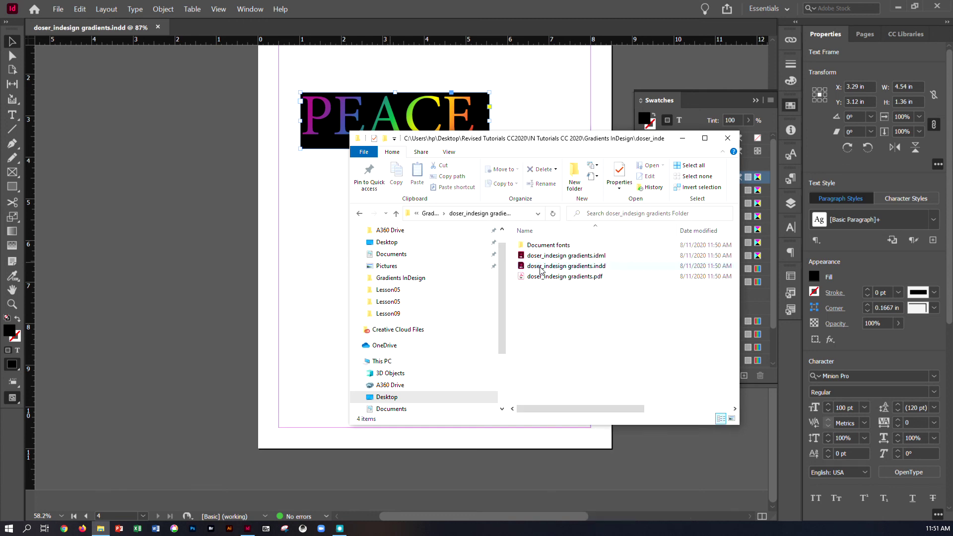
{"action": "left_click", "coordinate": [360, 213]}
Compress the packaged gradients folder into a zip file within the Gradients InDesign folder
{"action": "right_click", "coordinate": [544, 267]}
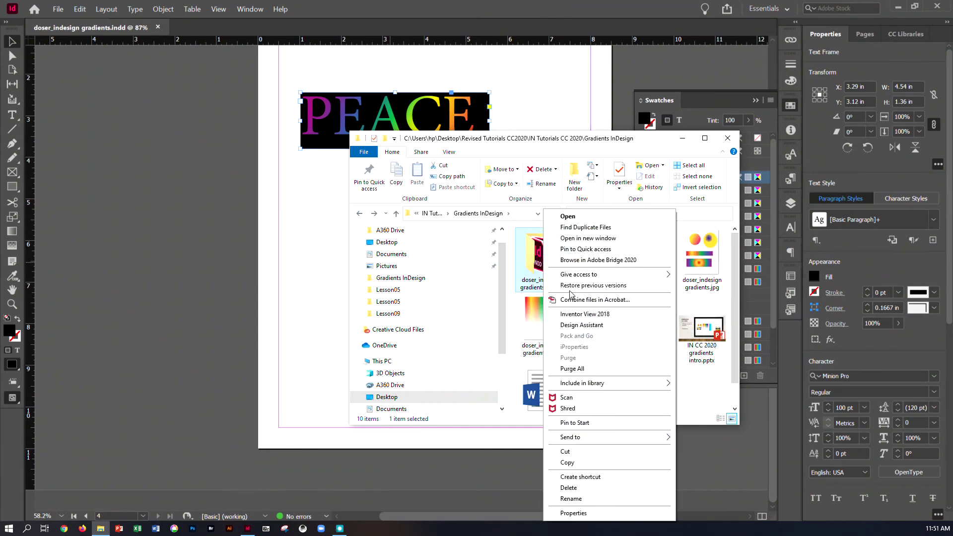
{"action": "mouse_move", "coordinate": [600, 439]}
{"action": "left_click", "coordinate": [720, 449]}
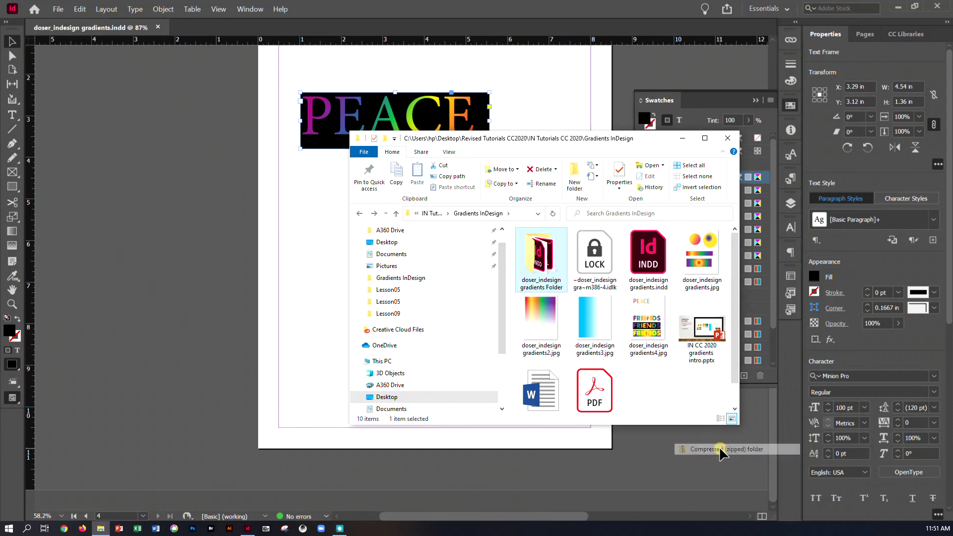
{"action": "left_click", "coordinate": [702, 404]}
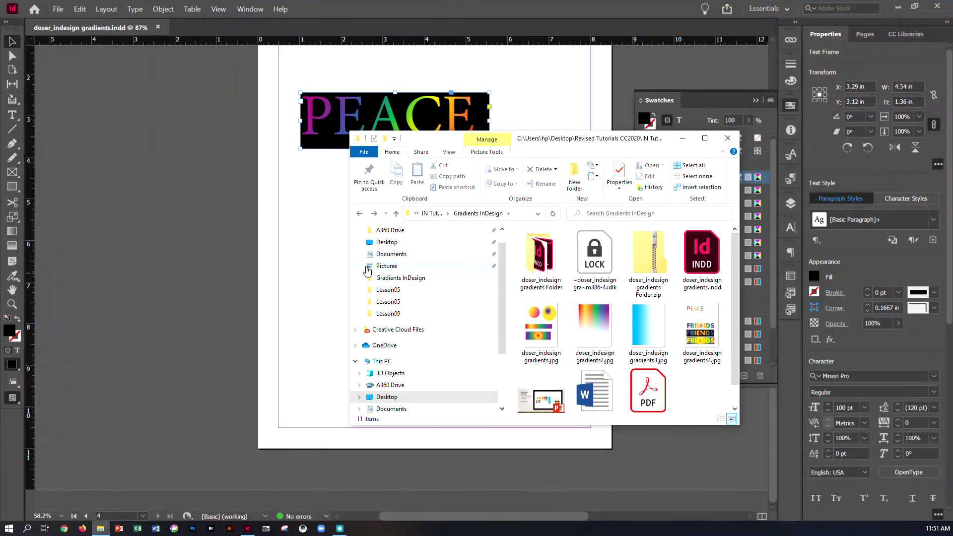